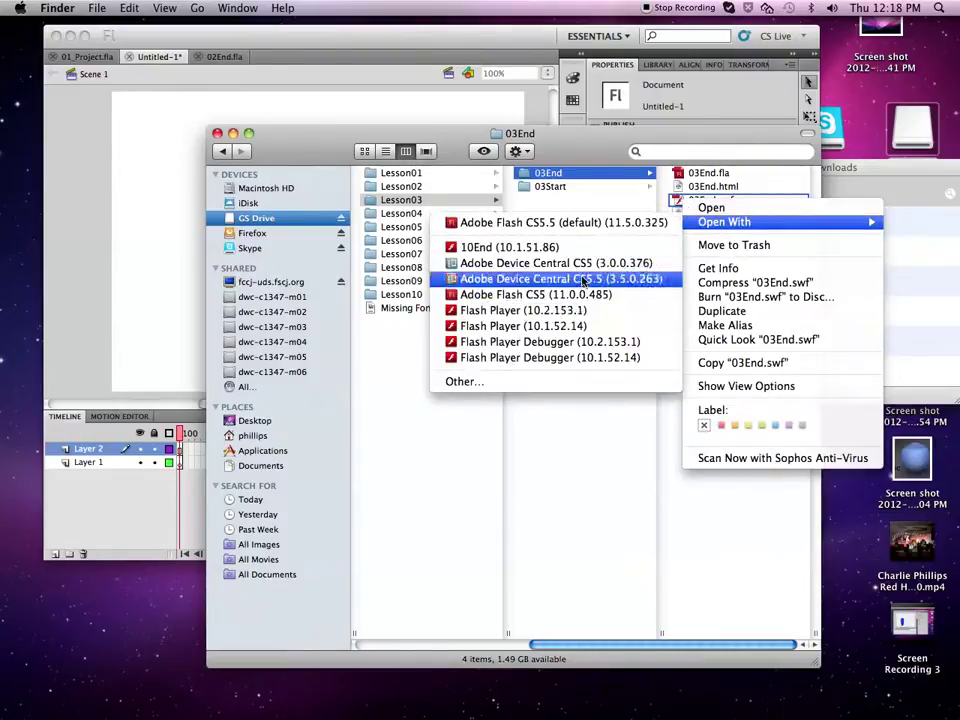
Step: Preview 03End.swf in Flash Player (10.2.153.1), and list the contents of Lesson03's 03Start folder in the Finder
click(563, 312)
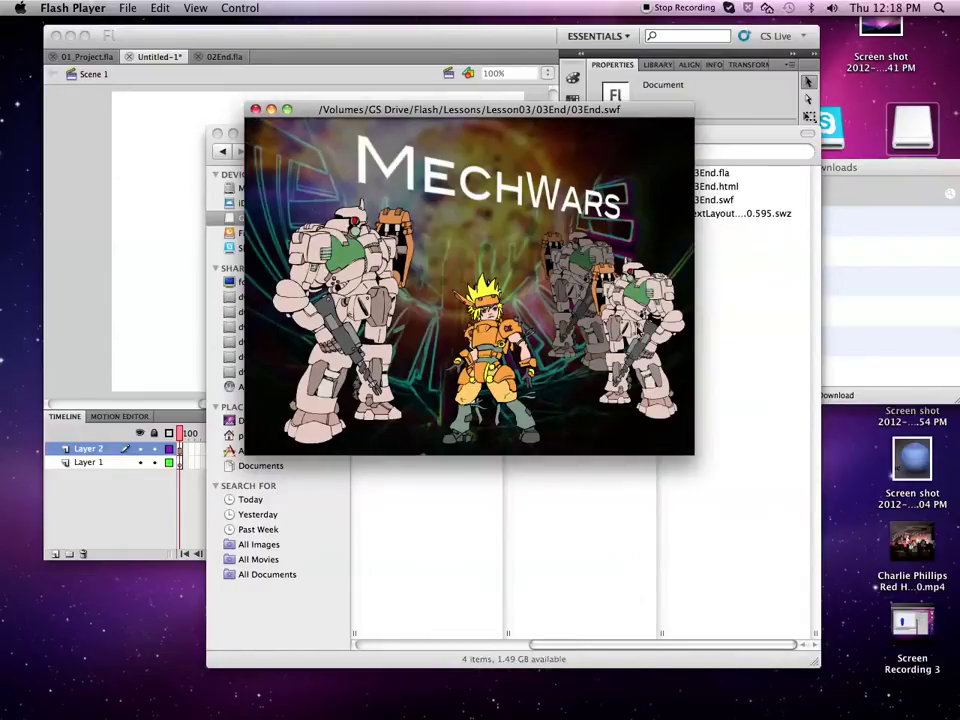
click(256, 110)
drag(300, 160, 259, 105)
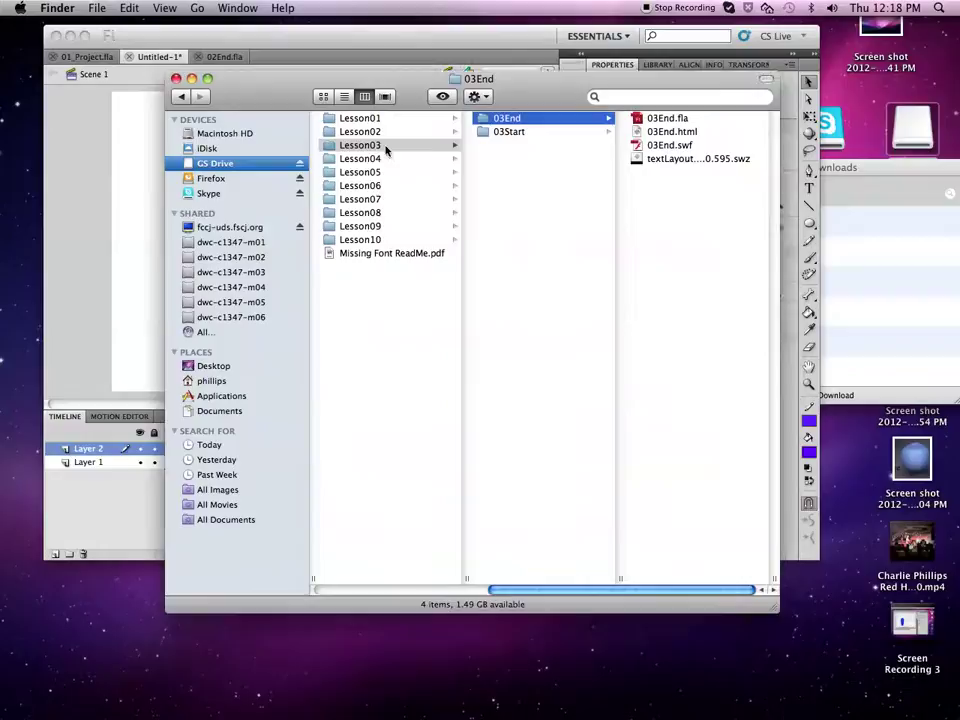
click(500, 132)
Step: Switch to Safari, open a new browser window and minimize the Blackboard Learn window
mouse_move(311, 712)
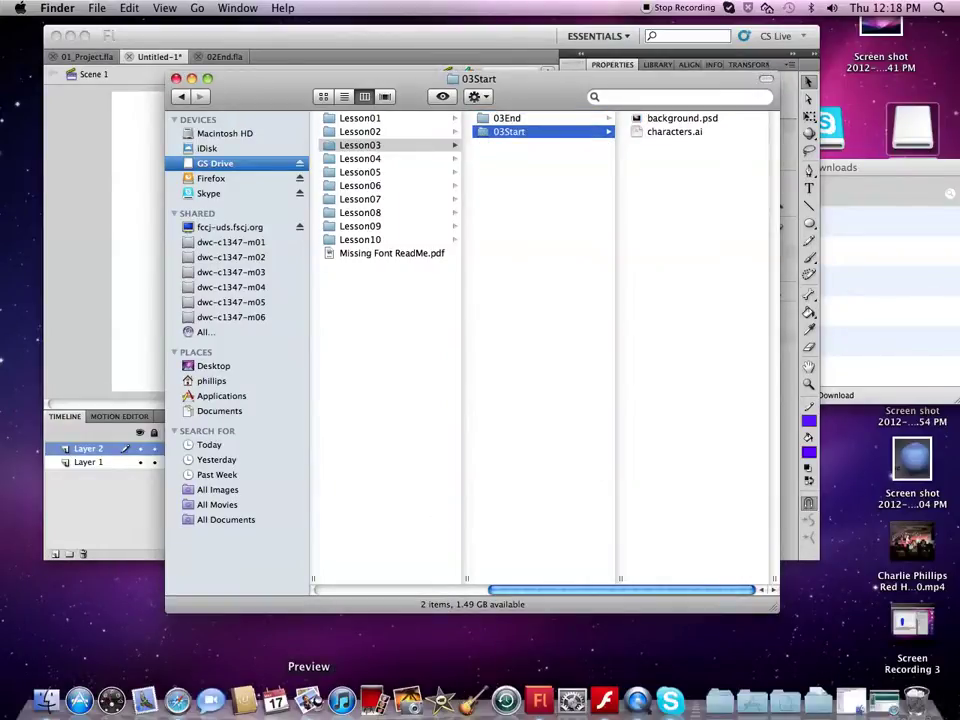
click(181, 693)
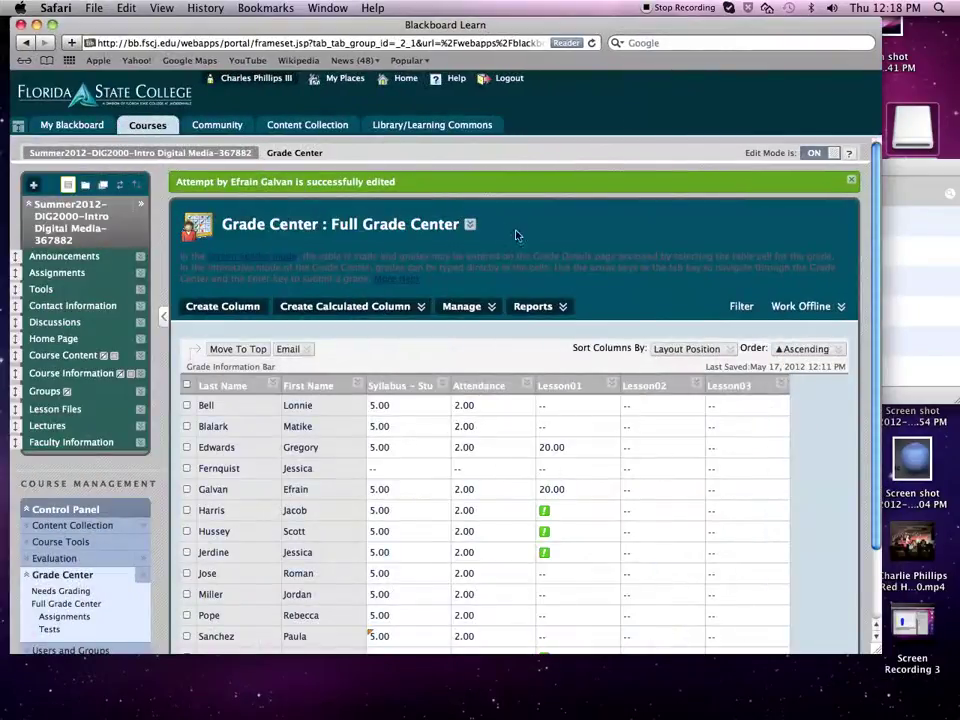
click(93, 8)
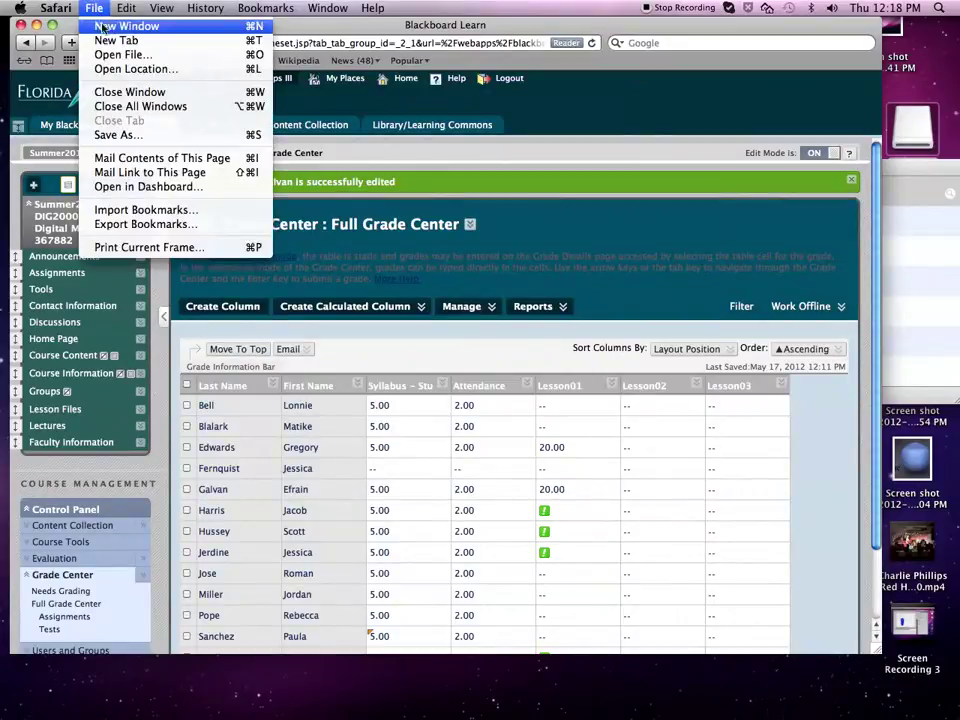
click(110, 27)
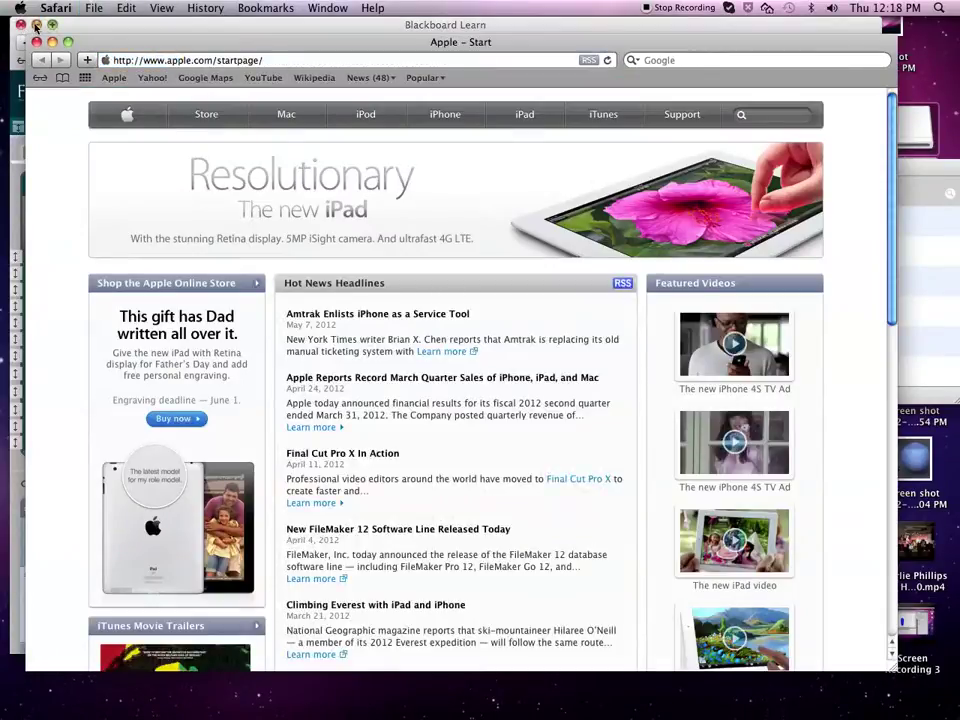
click(35, 24)
Step: Search Google for "looney tunes characters"
click(690, 61)
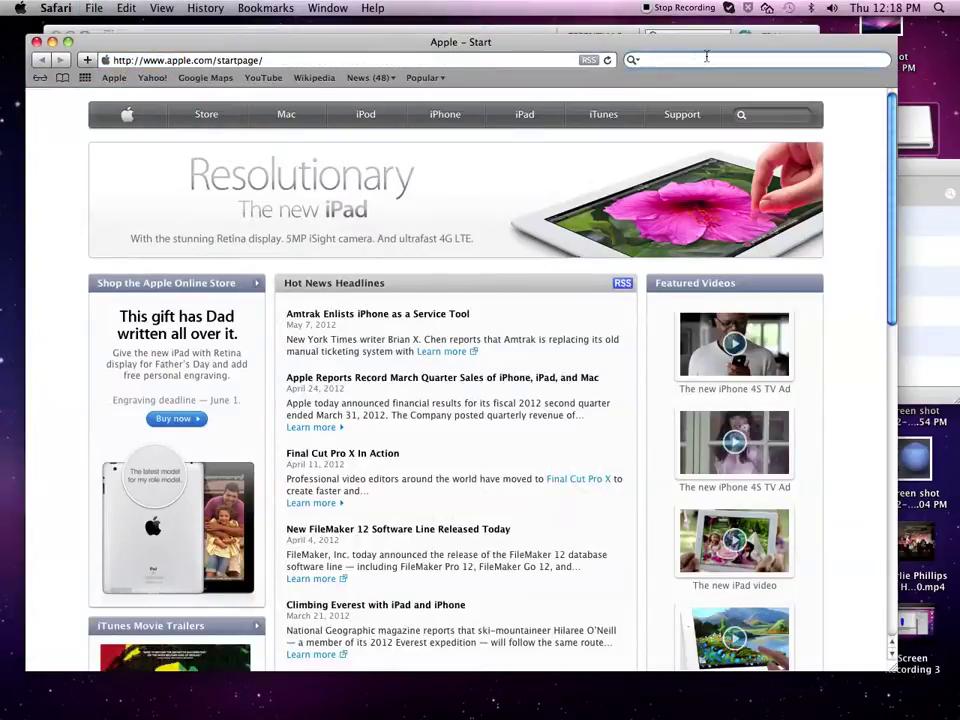
text(loo)
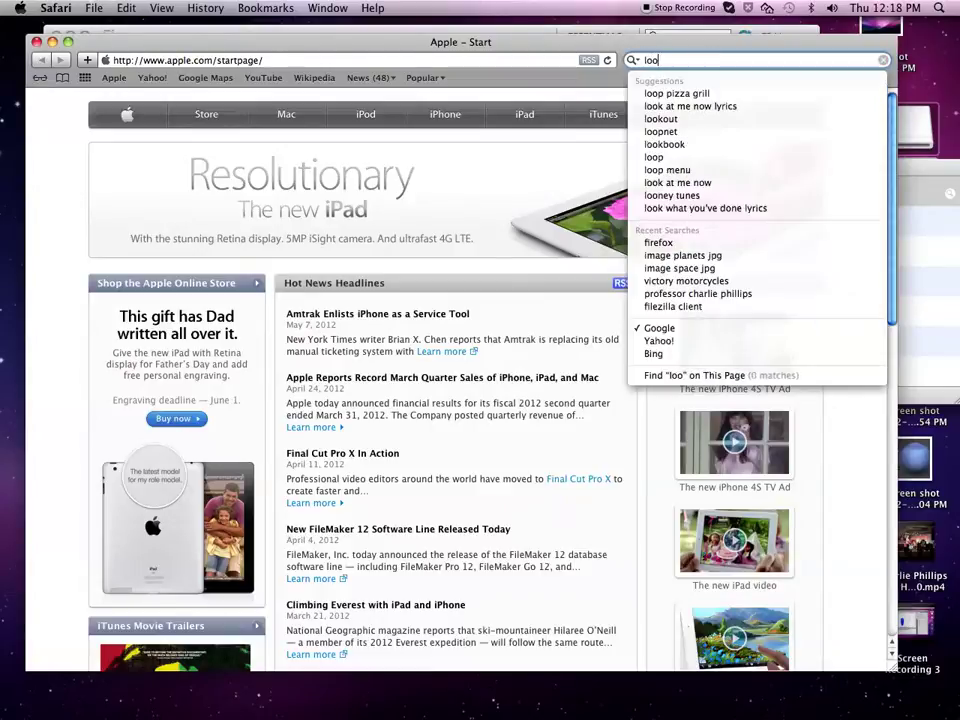
text(ney tunes ch)
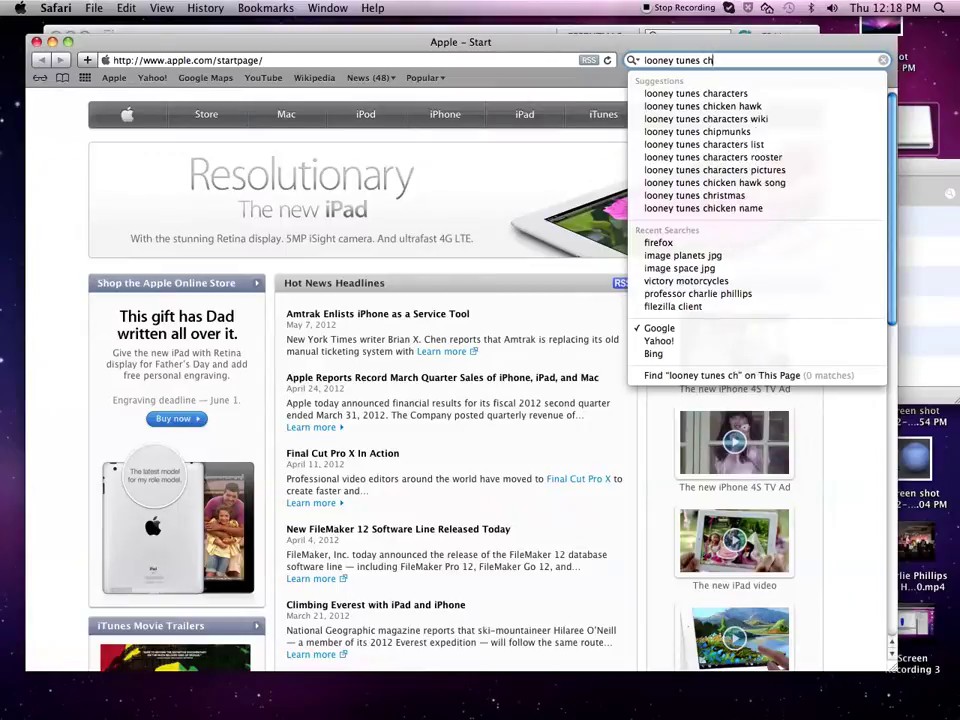
text(ara)
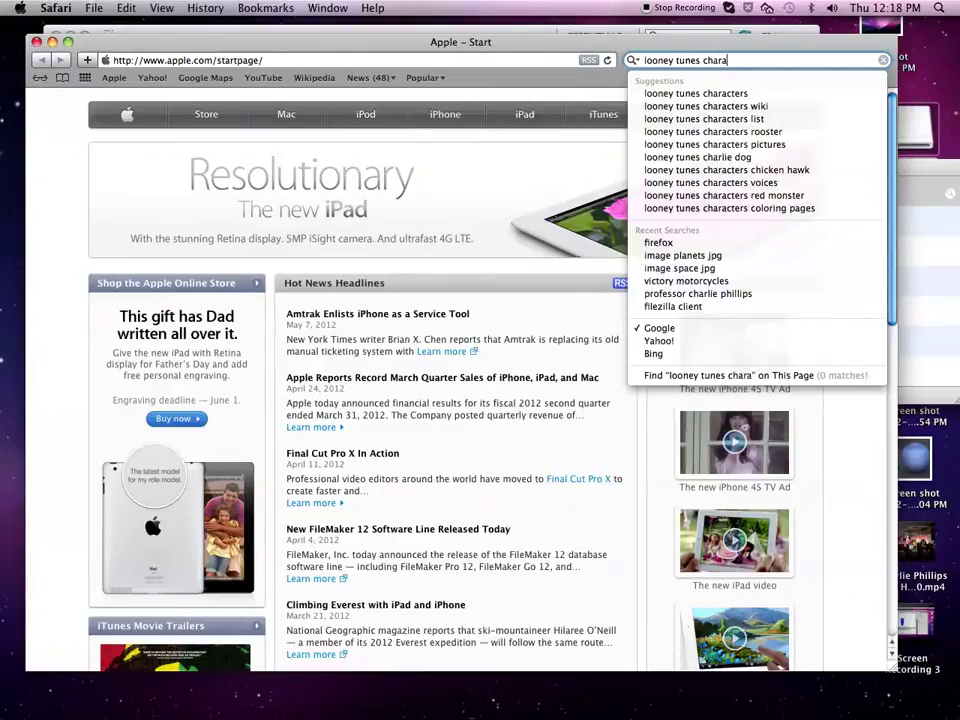
text(cters)
key(Return)
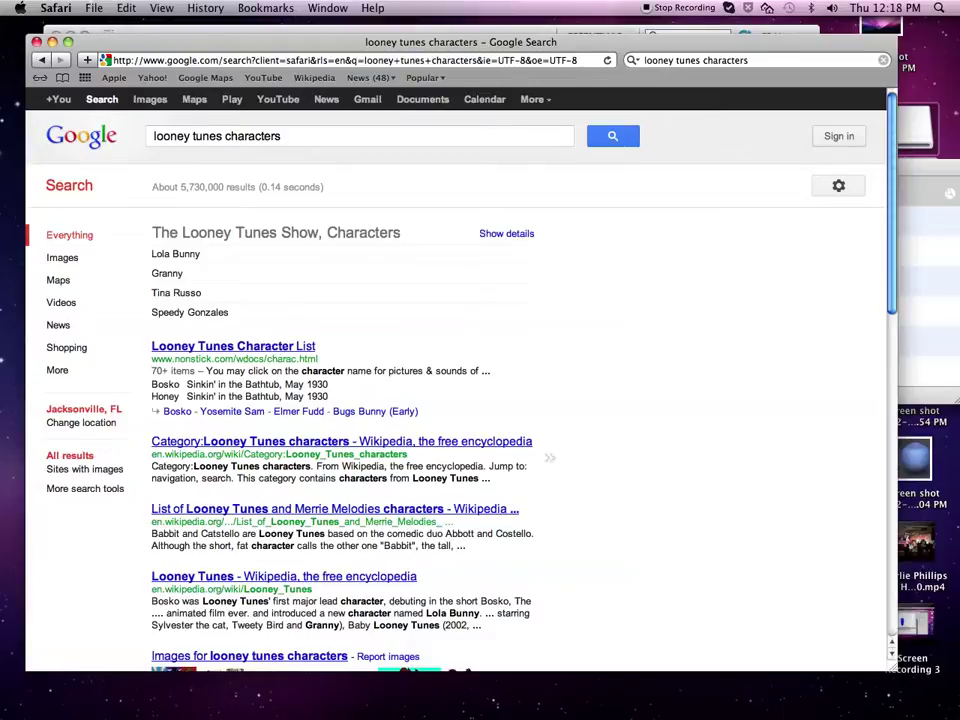
Step: Refine the search to "looney tunes characters jpg" and open the Looney Tunes Character Clip Art result
click(783, 61)
text(jpg)
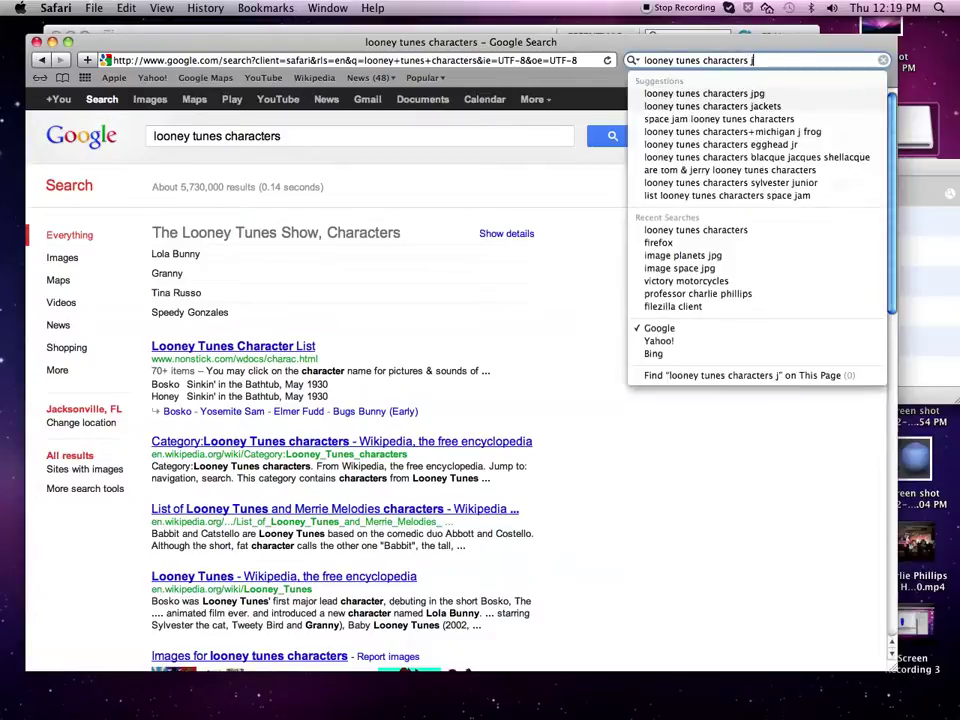
key(Return)
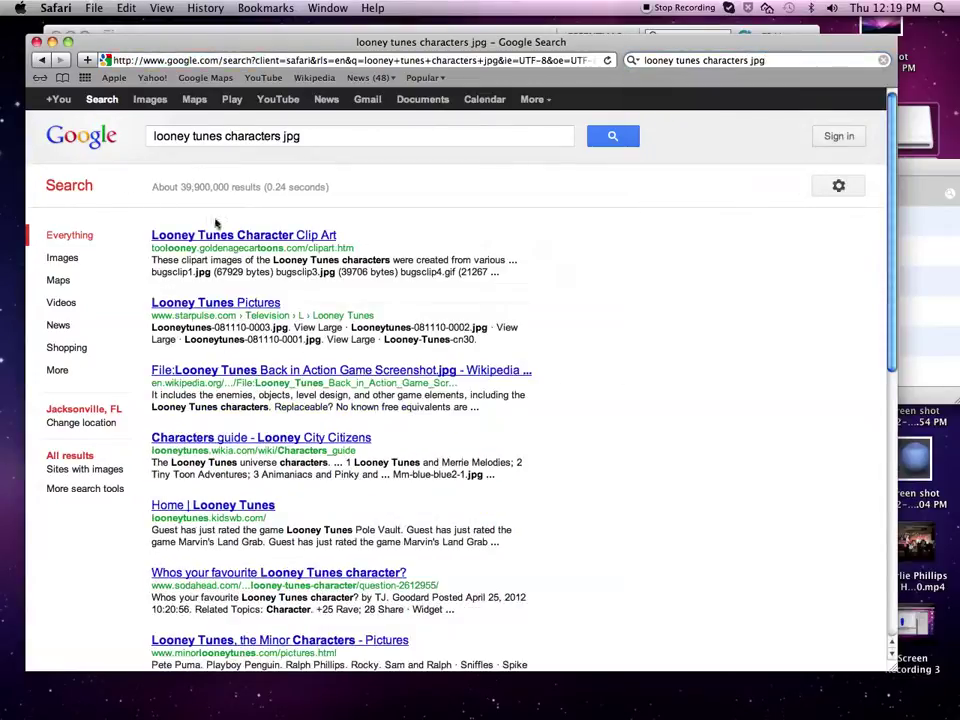
click(292, 235)
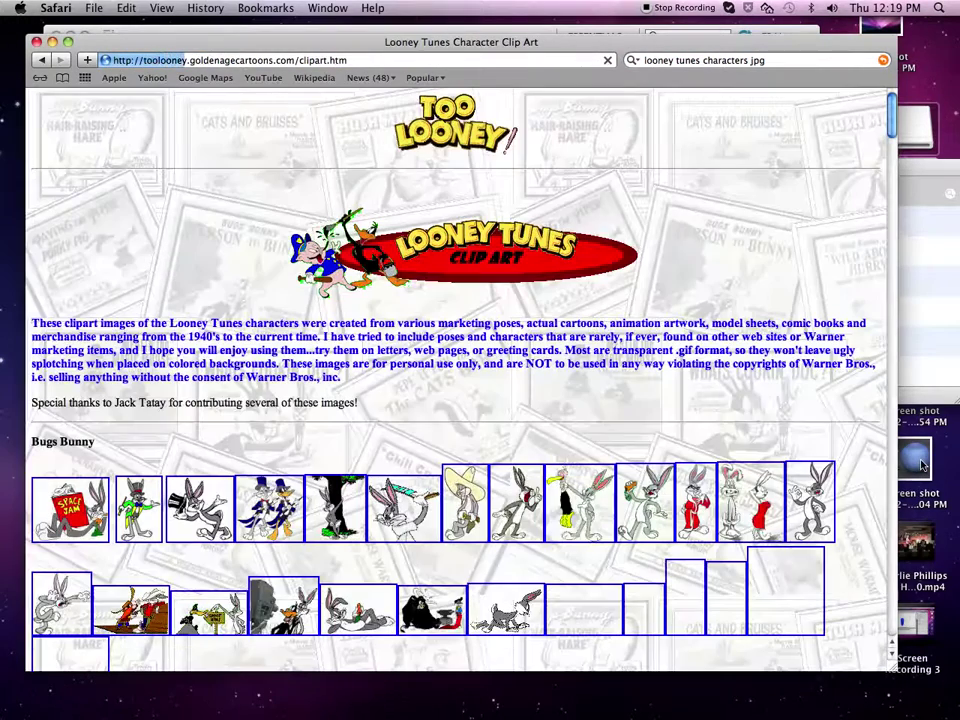
Step: Open the Bugs Bunny clip art bugs03.gif and save it as bugs03 in Flash/Lessons/Lesson03/03Start on GS Drive
scroll(700, 505, down, 5)
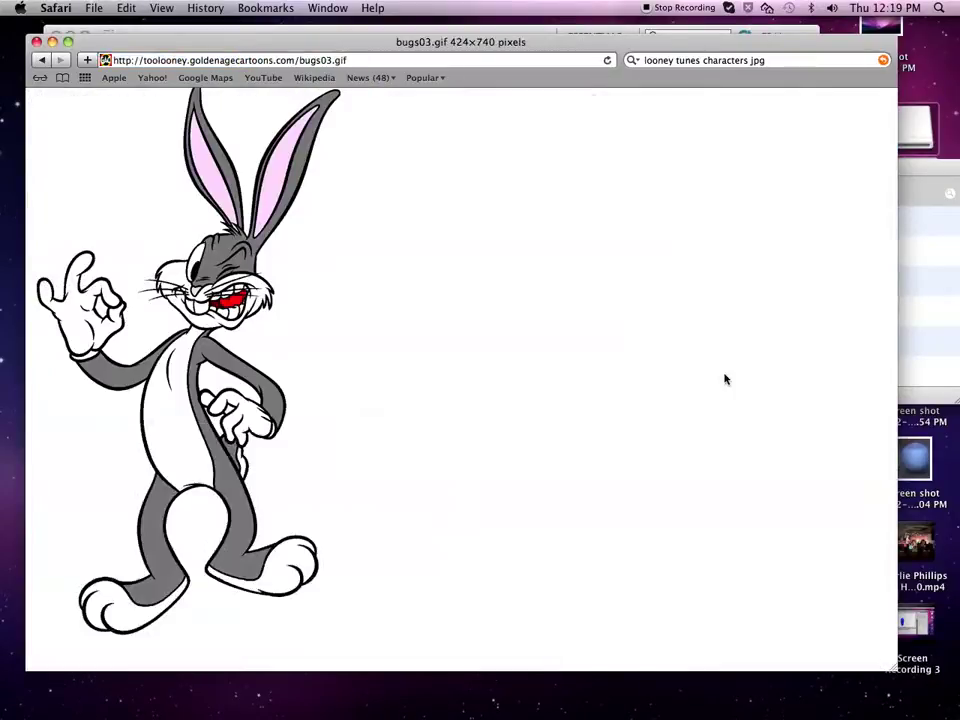
right_click(207, 309)
click(281, 354)
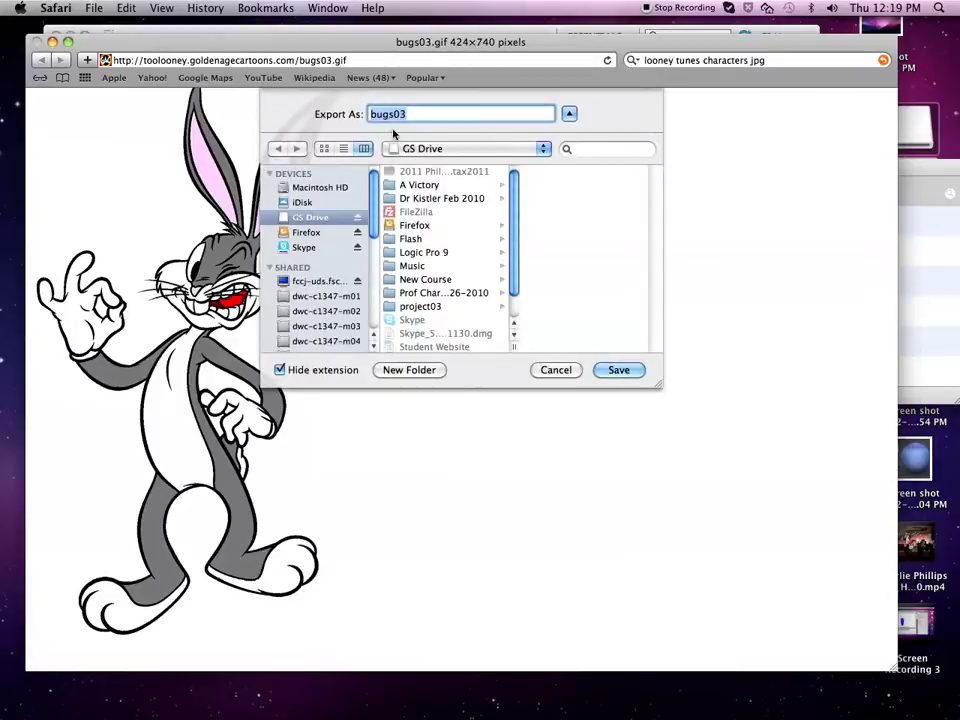
click(391, 240)
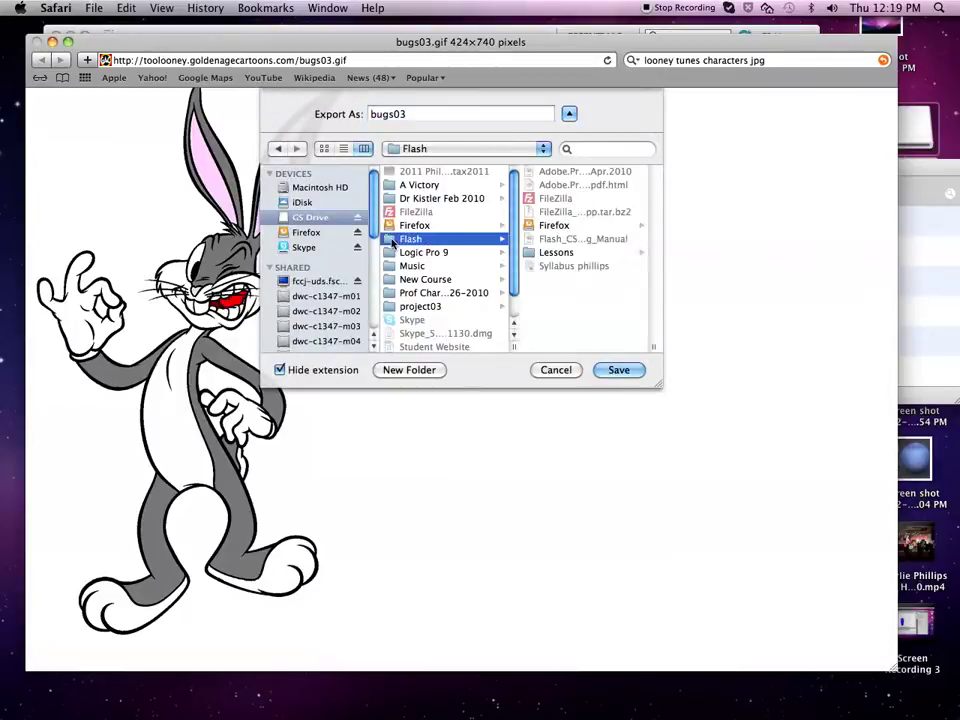
click(556, 252)
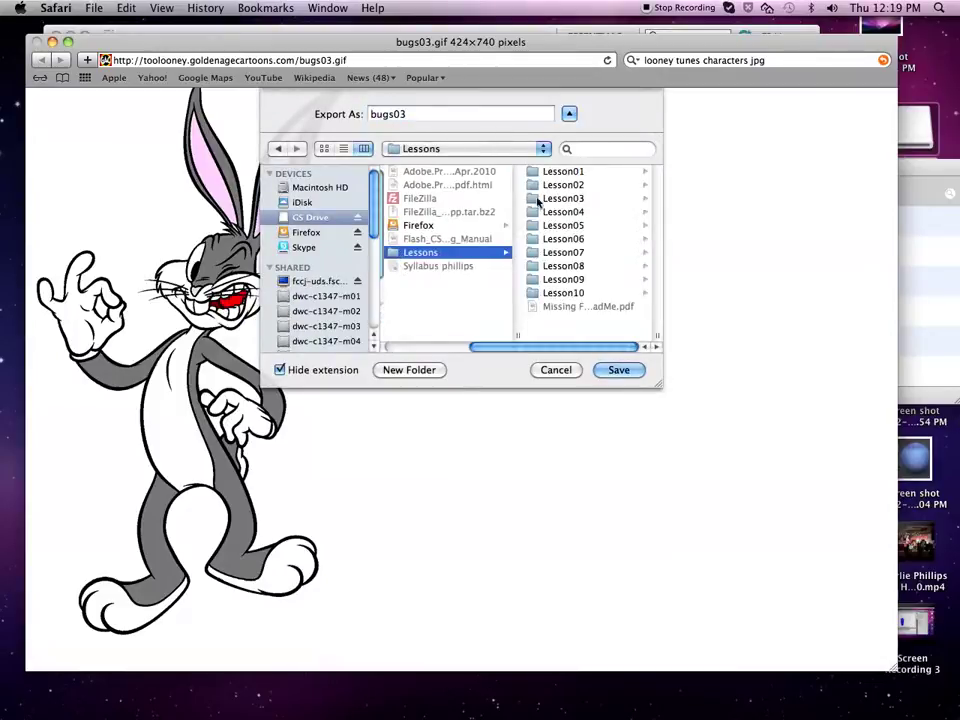
click(546, 199)
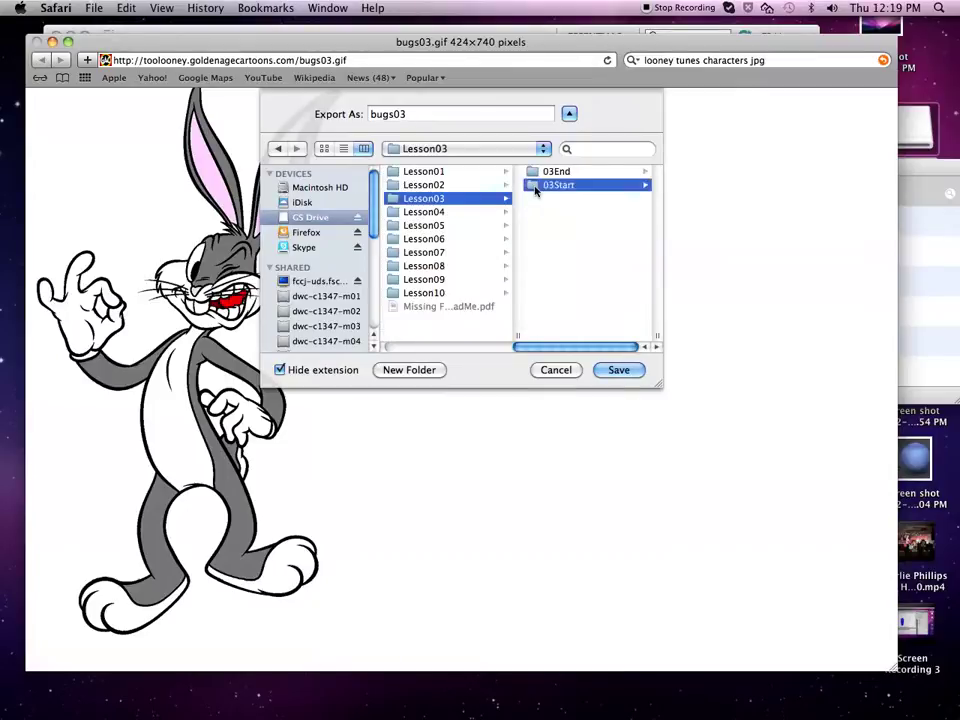
click(538, 186)
click(617, 369)
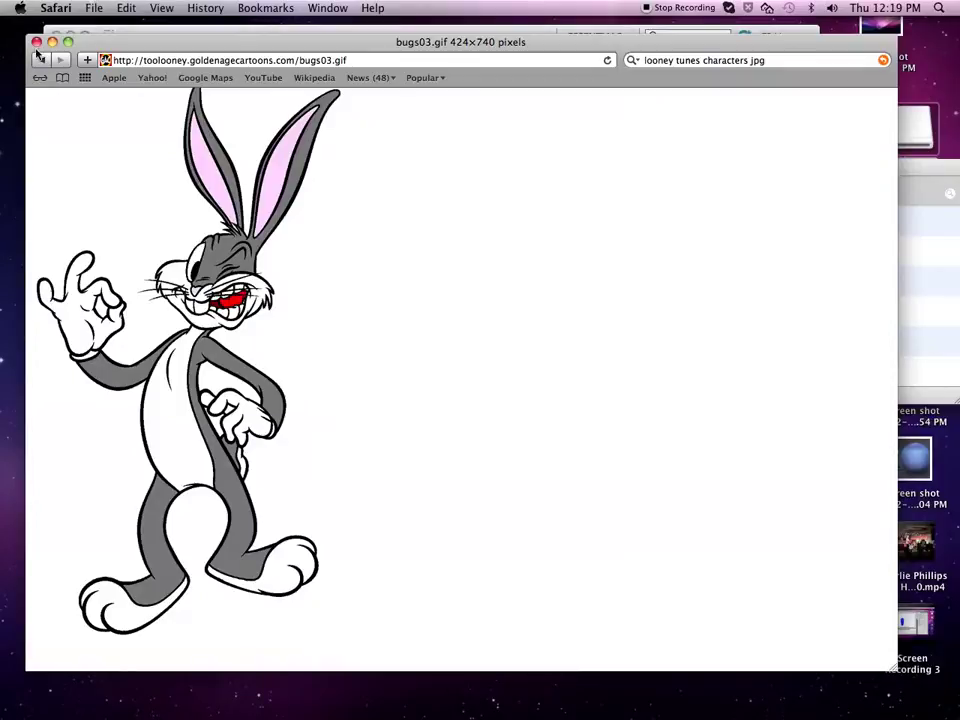
Step: Open the Barnyard Dawg image from the clip art page and capture a screenshot of the area around the dog
click(44, 61)
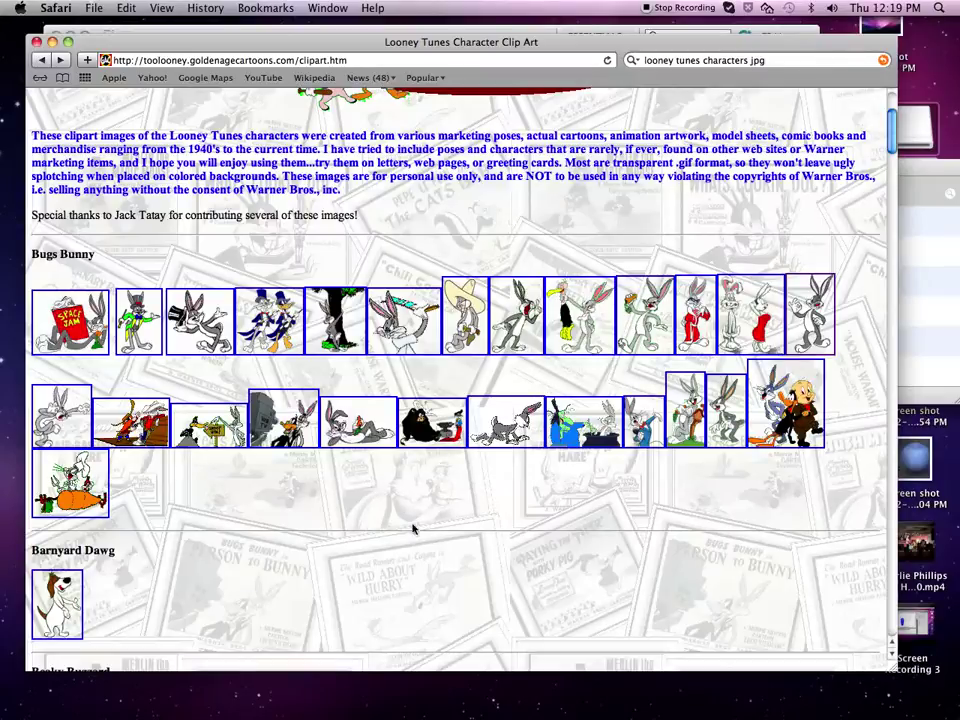
scroll(165, 497, down, 5)
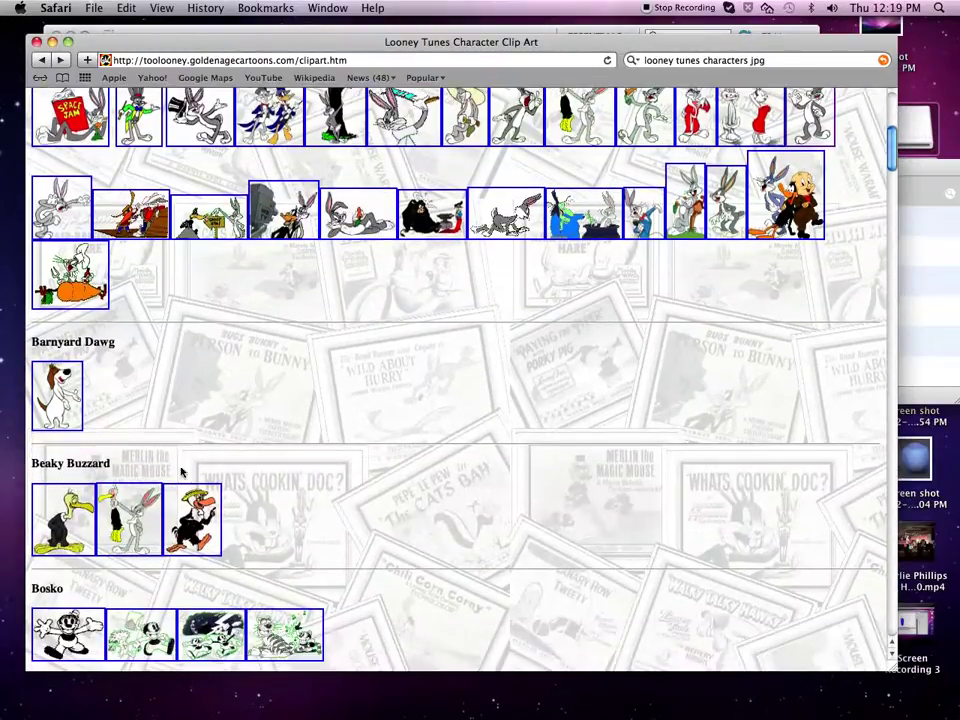
click(58, 398)
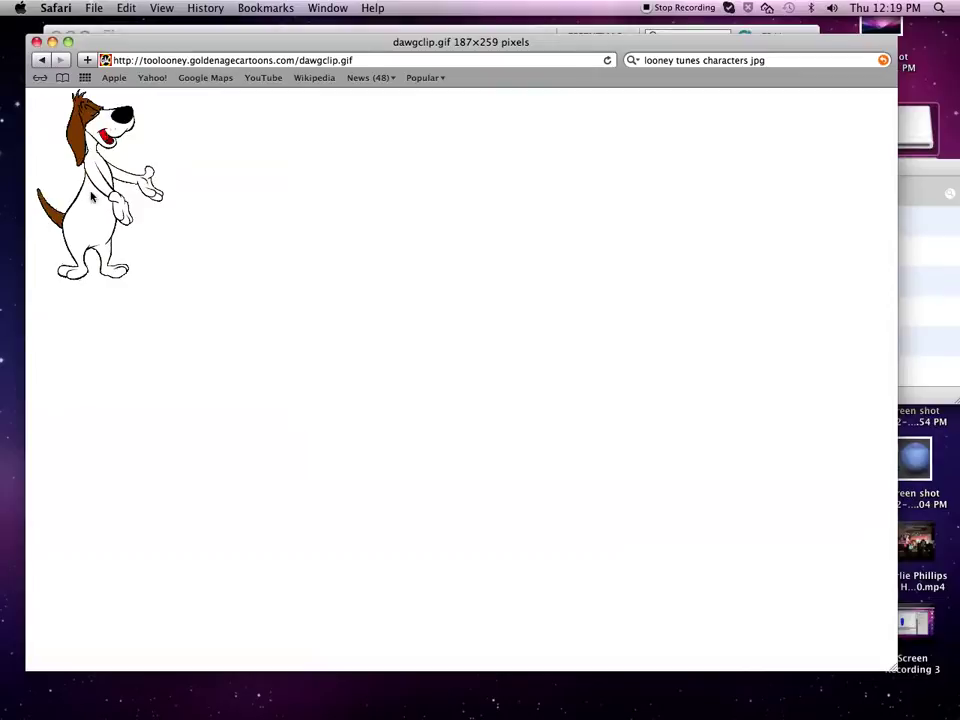
right_click(96, 150)
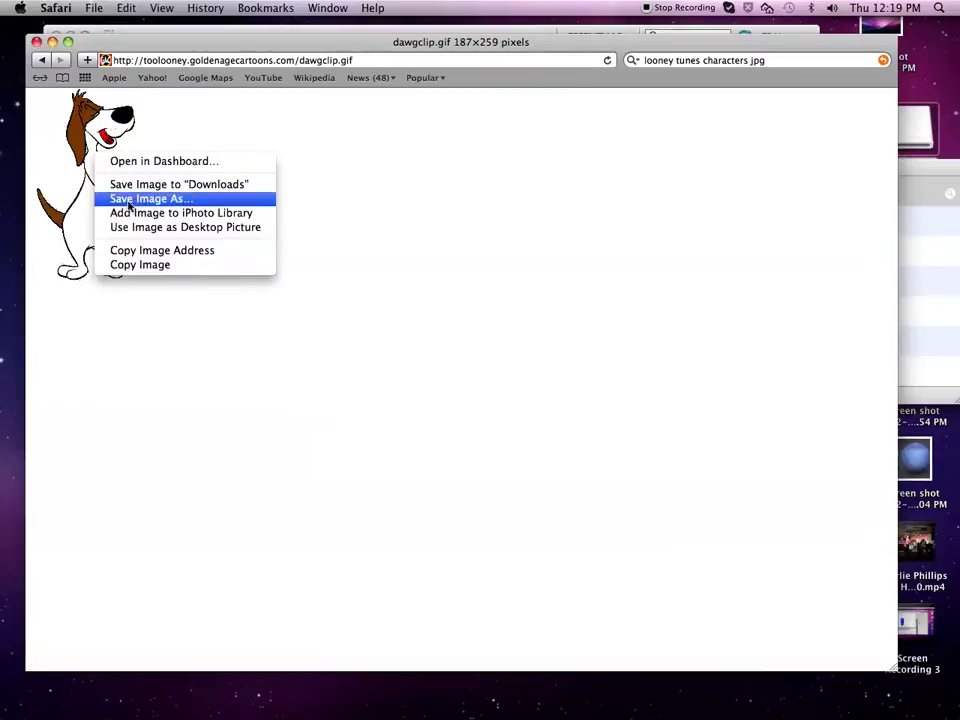
click(80, 145)
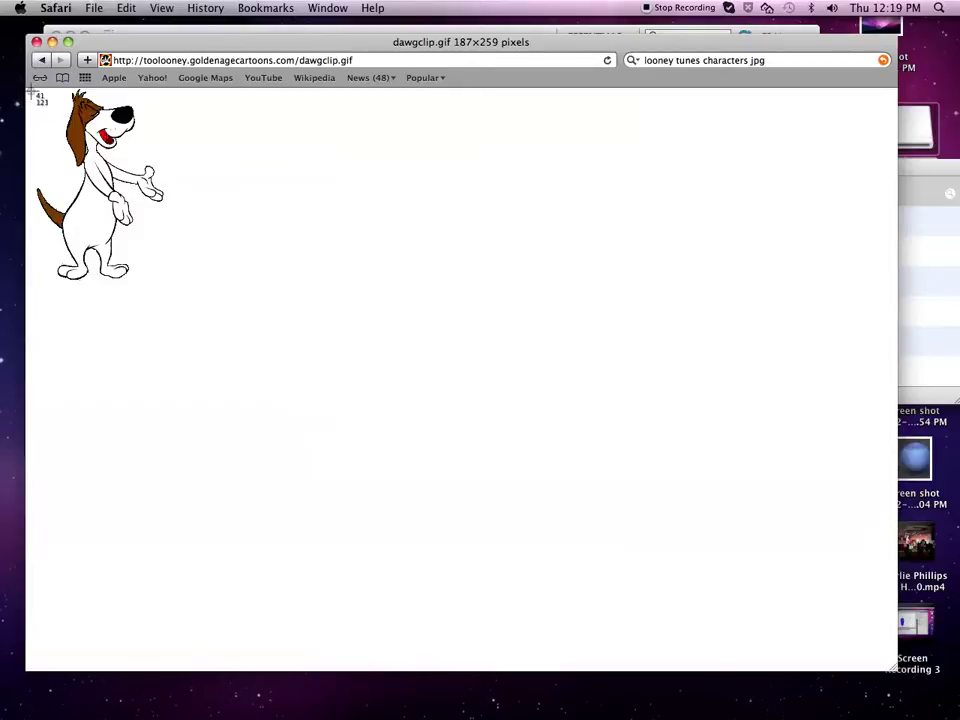
drag(30, 91, 180, 300)
Step: Uncover the screenshot file on the desktop by moving the browser window aside, closing Downloads and narrowing the Flash window
drag(858, 45, 671, 52)
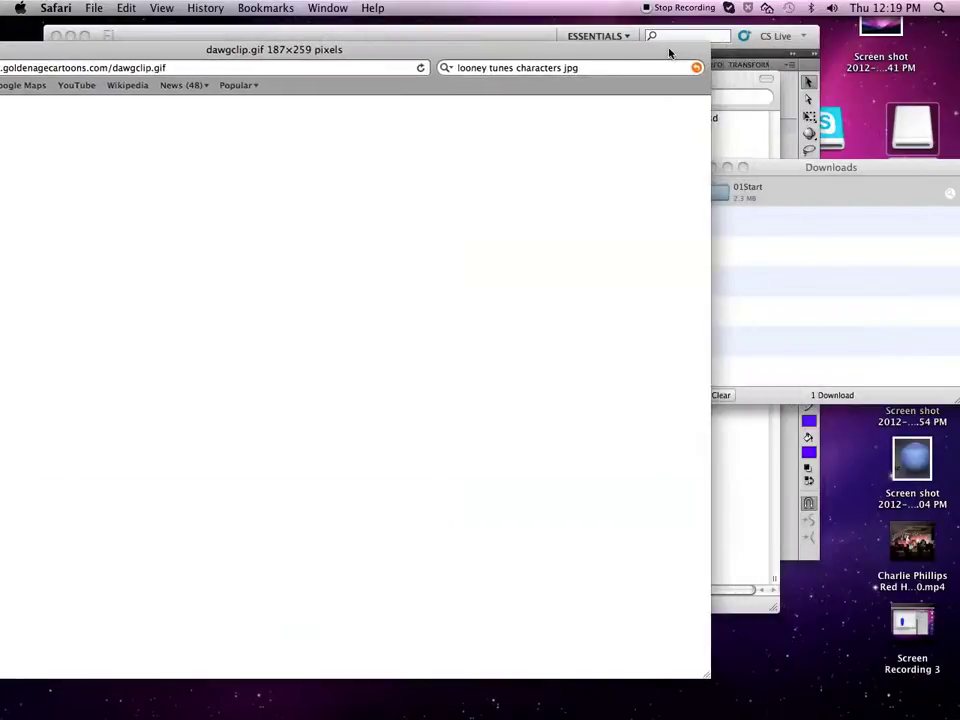
drag(882, 168, 730, 300)
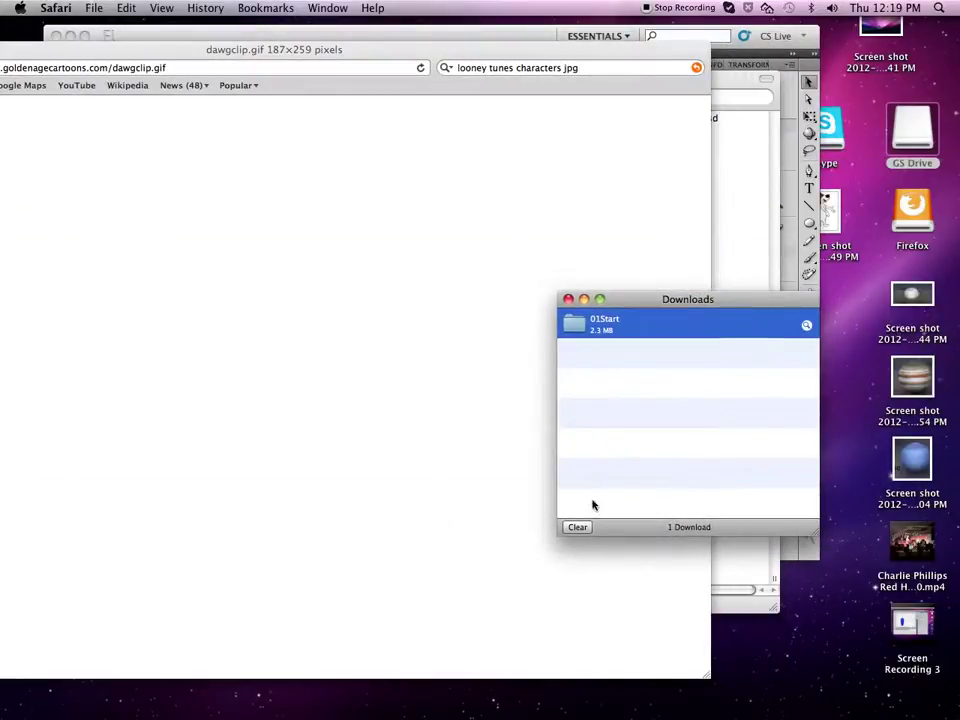
click(569, 300)
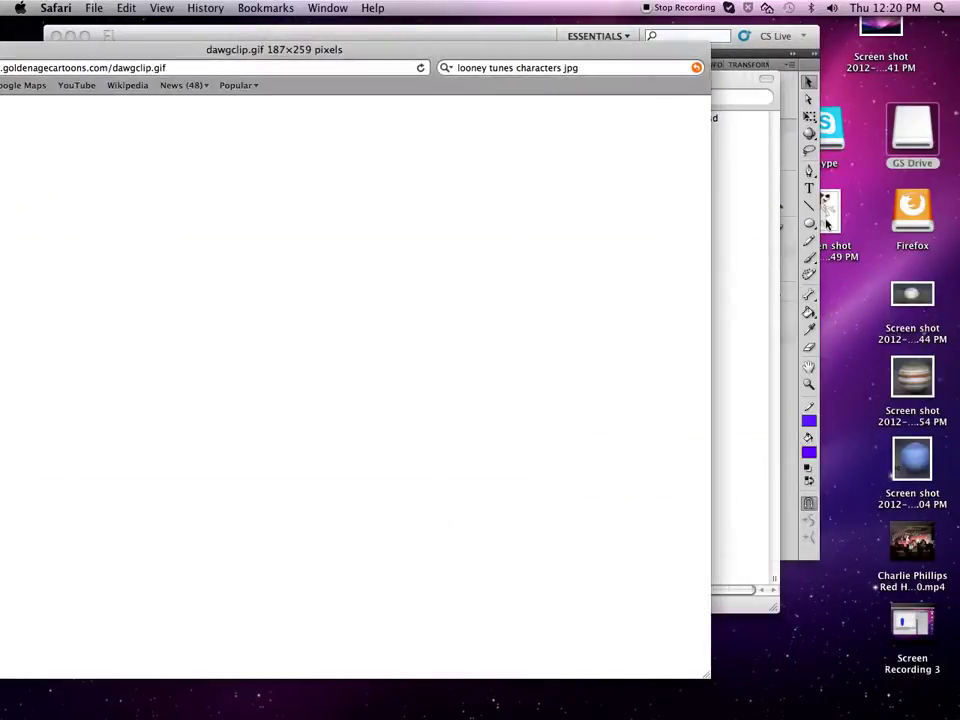
click(765, 229)
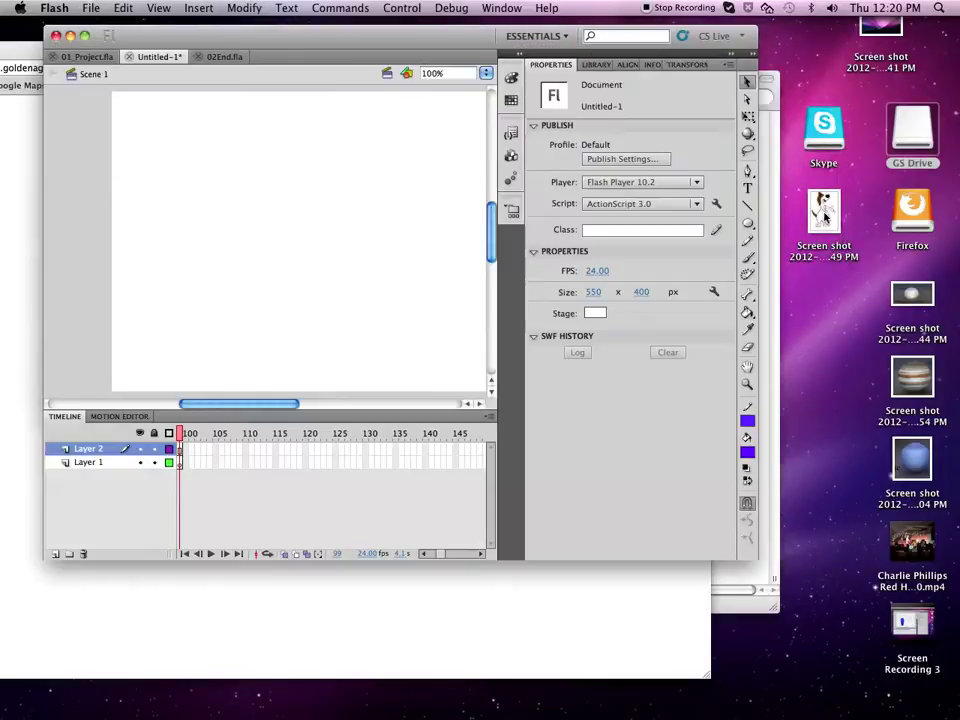
Step: Copy the dog screenshot from the desktop into Lesson03's 03Start folder and select the copy there
drag(823, 215, 875, 280)
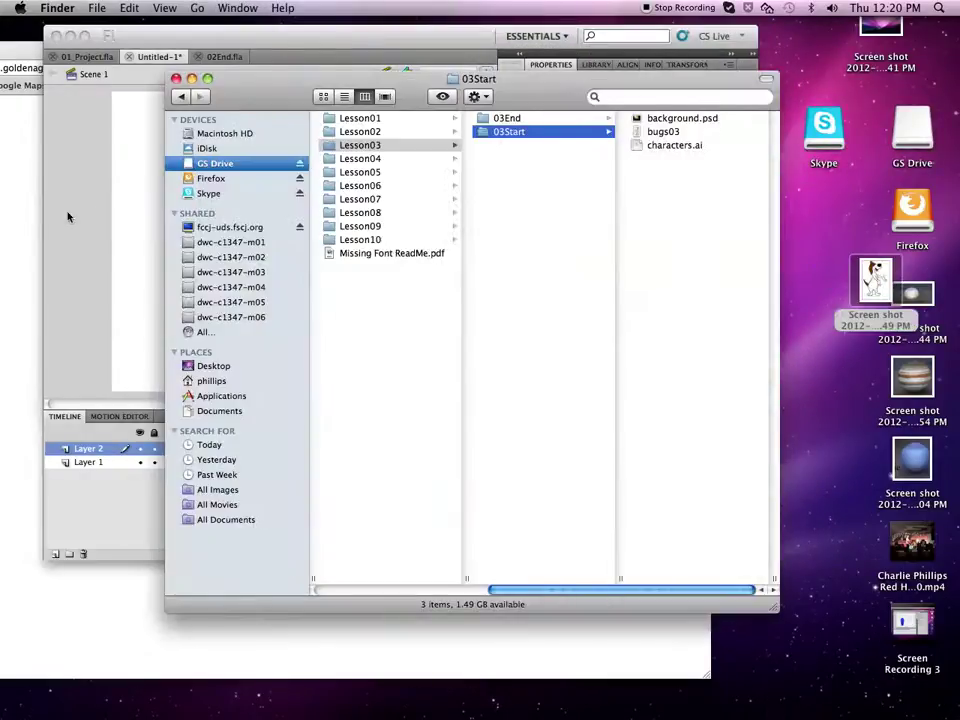
click(15, 217)
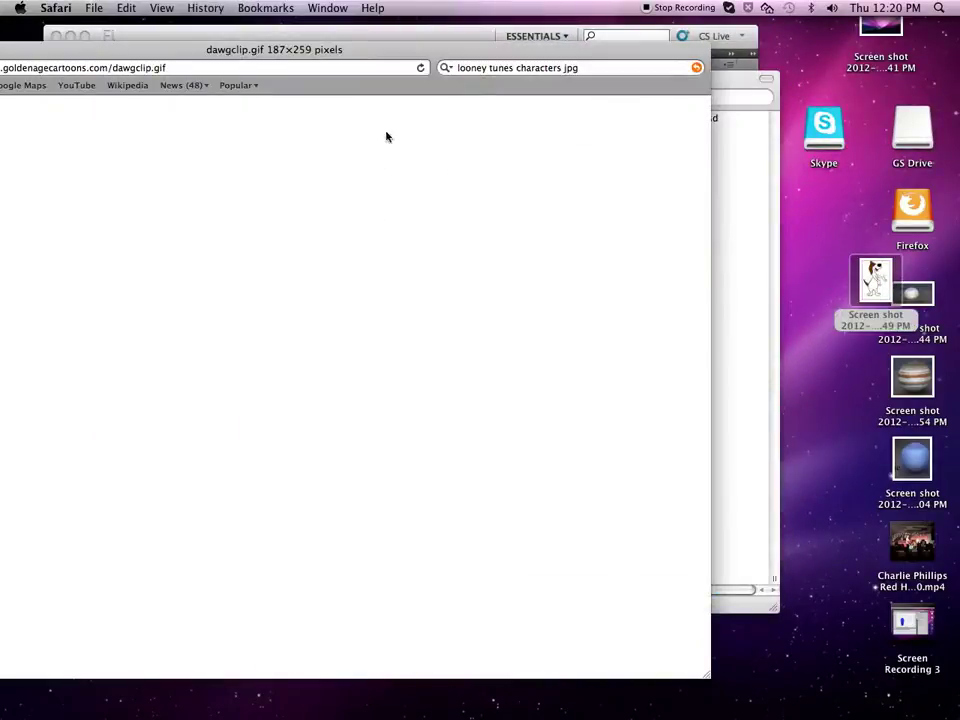
click(738, 162)
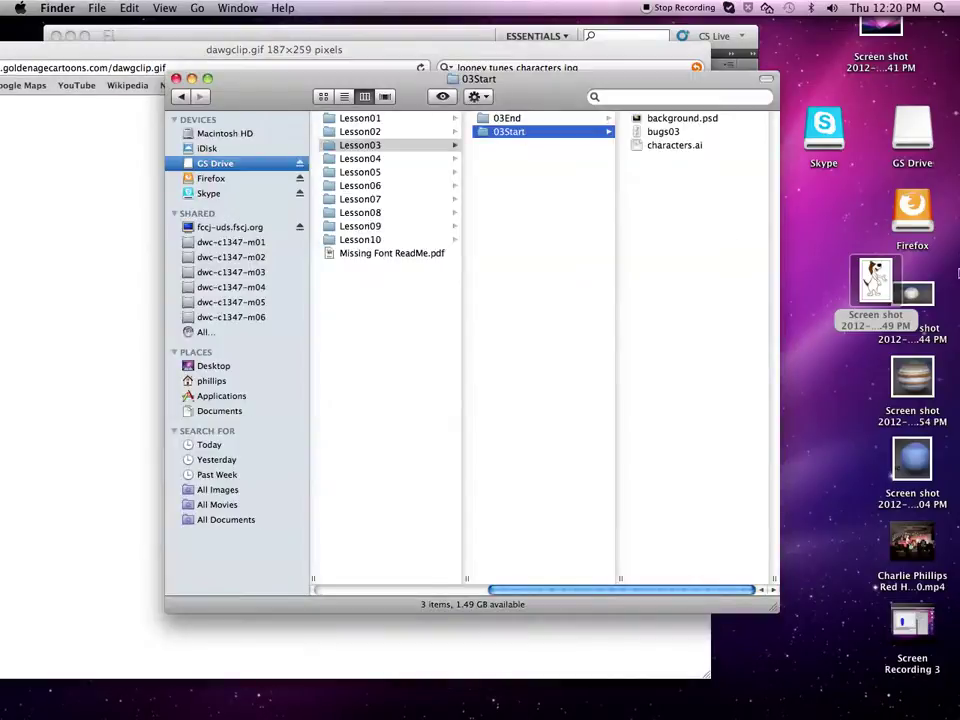
drag(870, 288, 671, 199)
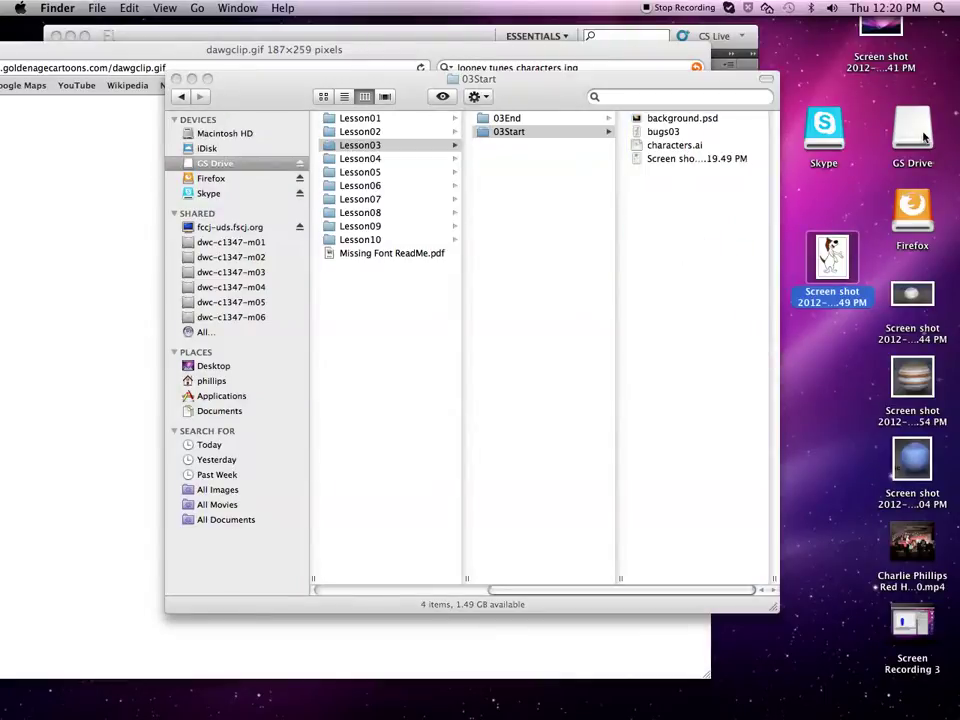
click(670, 162)
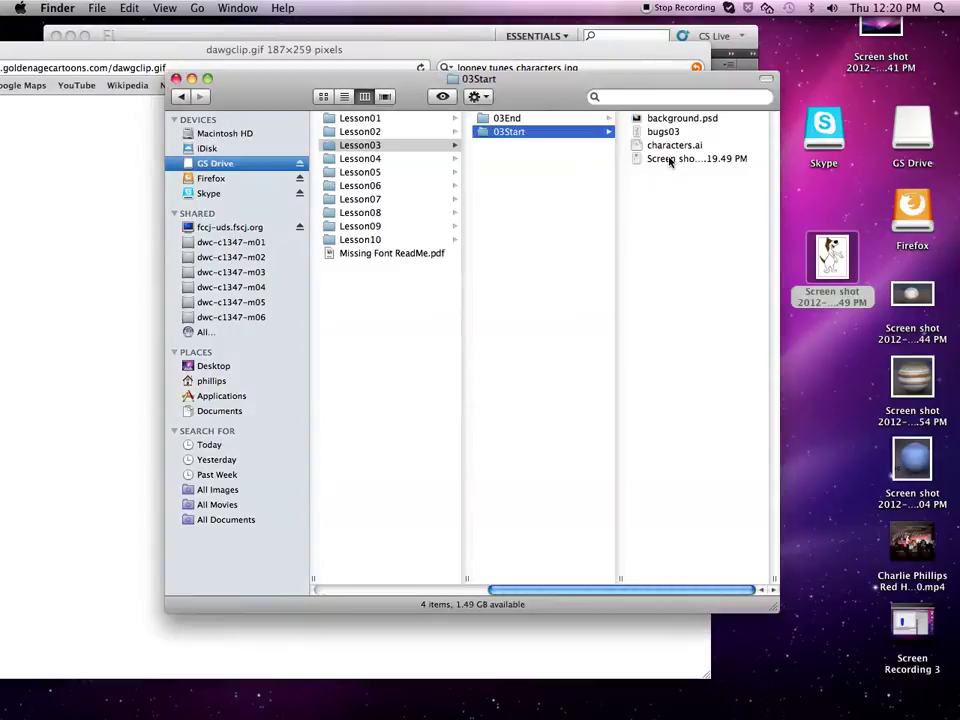
click(670, 162)
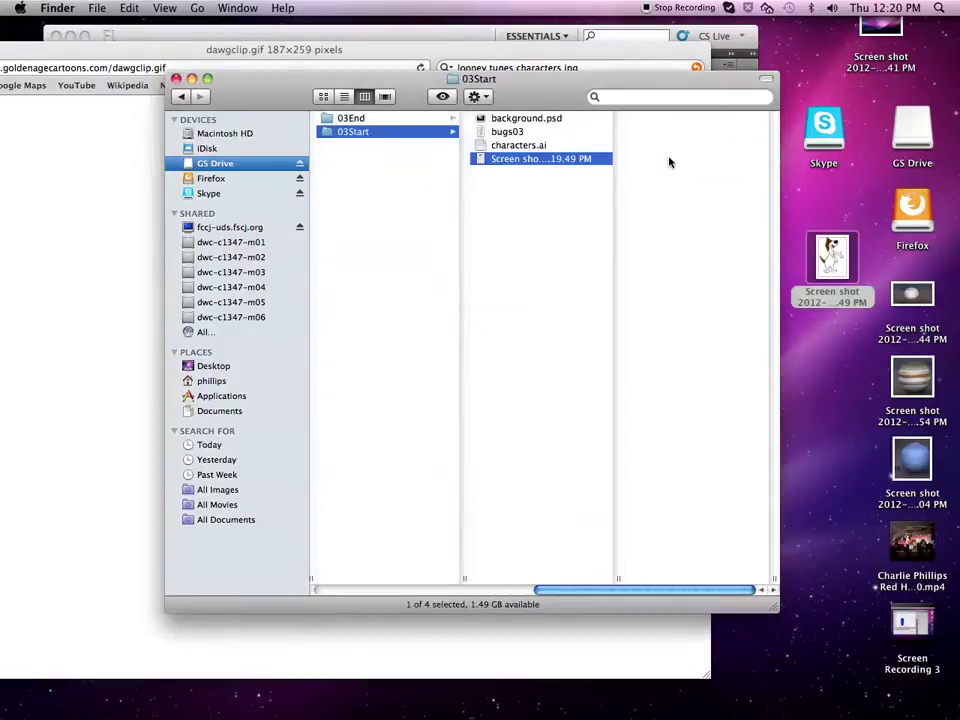
Step: Rename the dog screenshot in the 03Start folder as barnyard dog
click(525, 163)
text(bar)
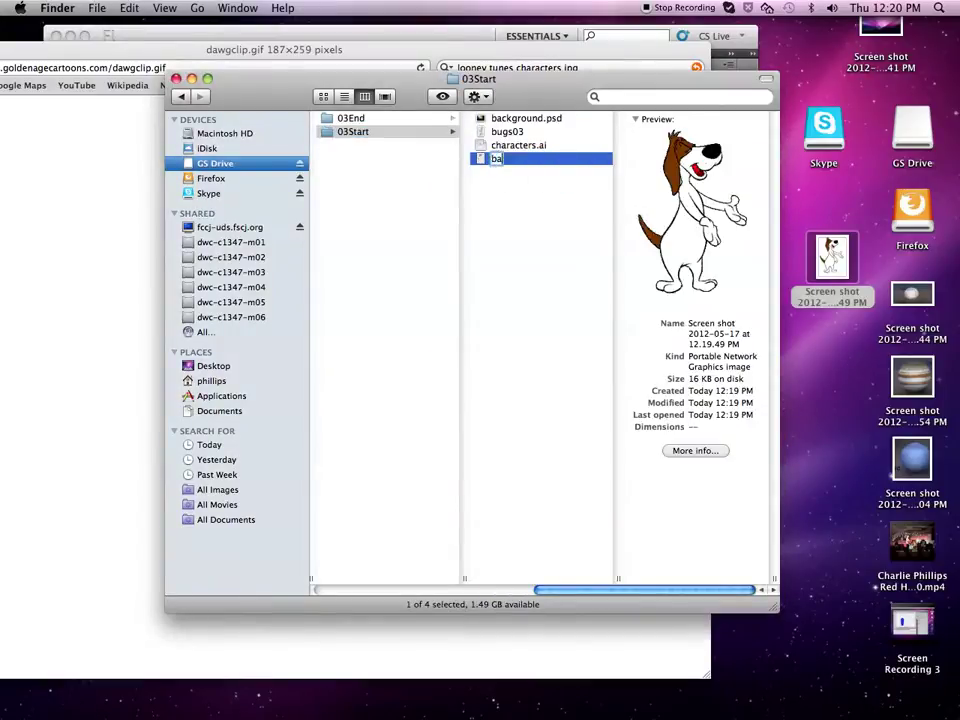
text(nyard dog)
key(Return)
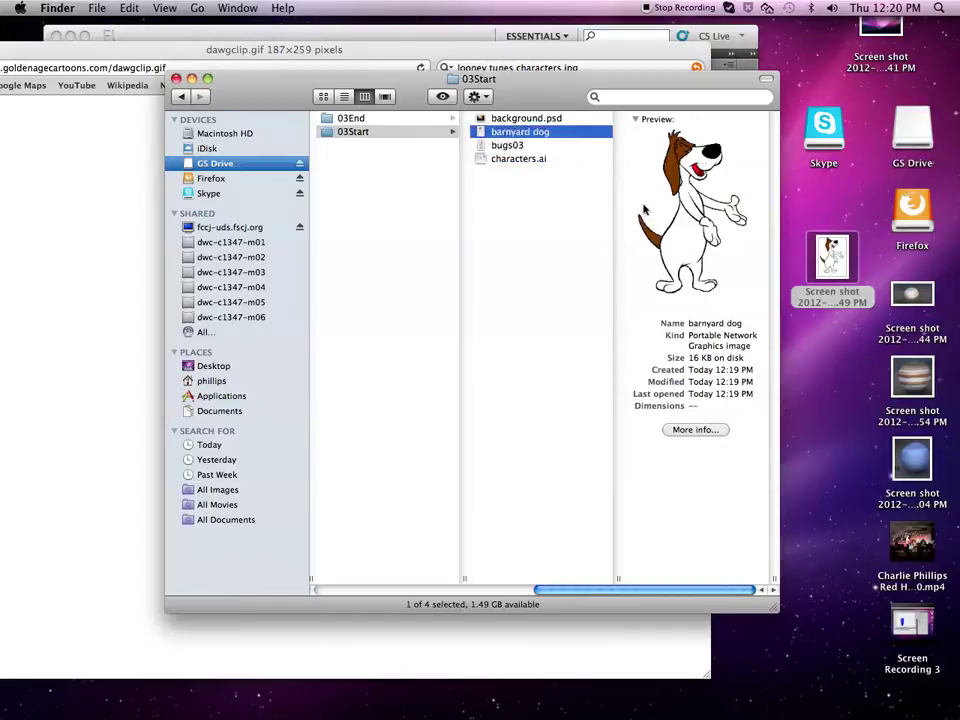
Step: Return to the Looney Tunes clip art page in Safari and open the first Beaky Buzzard image
click(102, 160)
drag(111, 52, 298, 64)
click(38, 79)
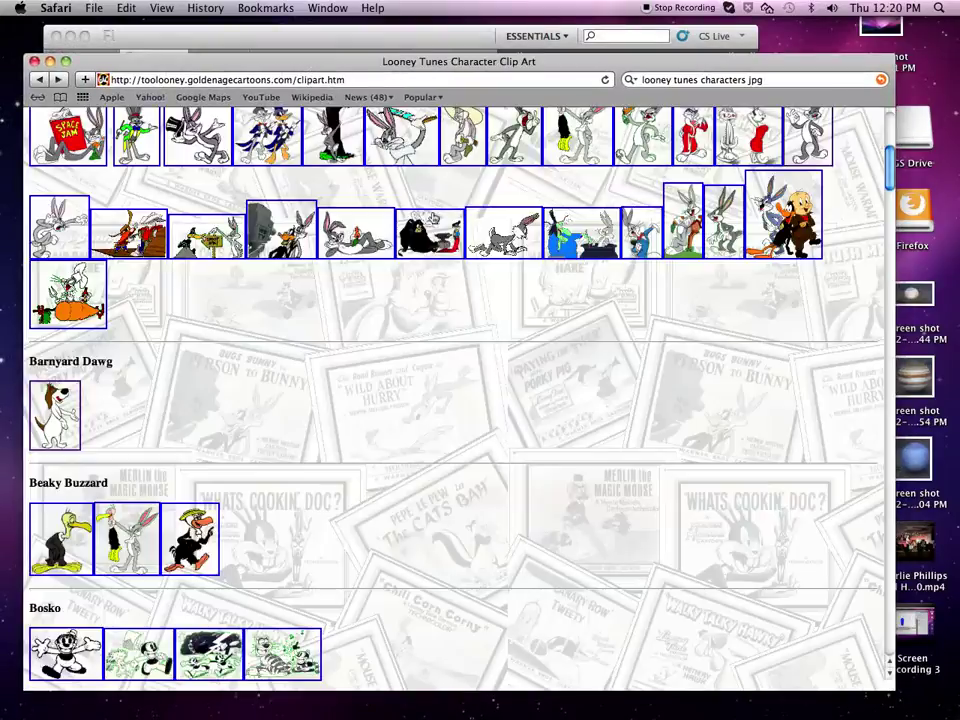
scroll(559, 311, down, 2)
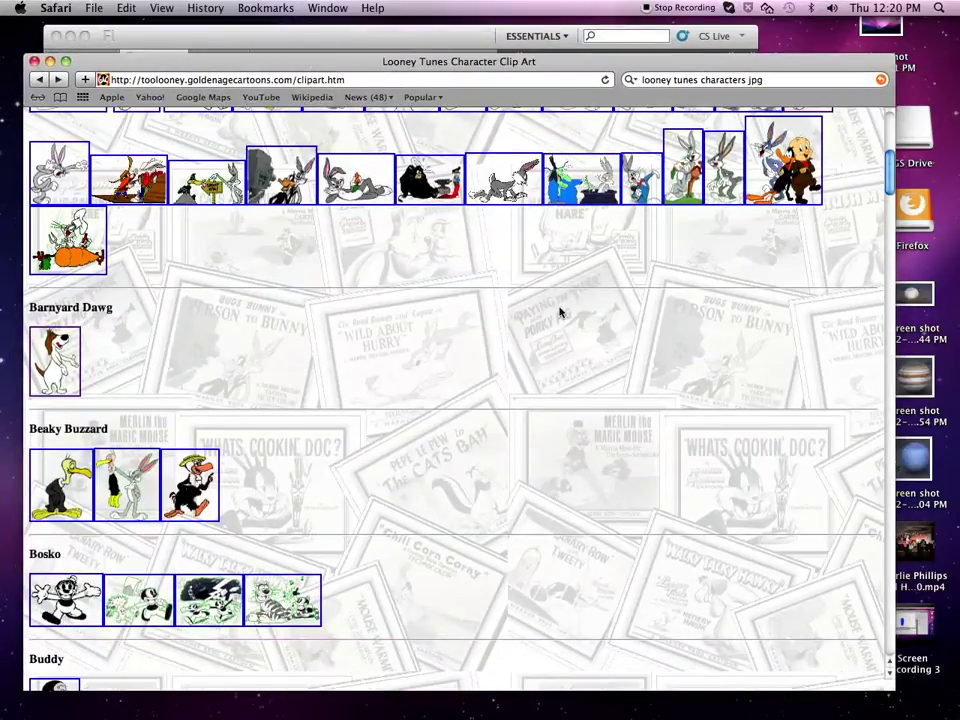
click(77, 492)
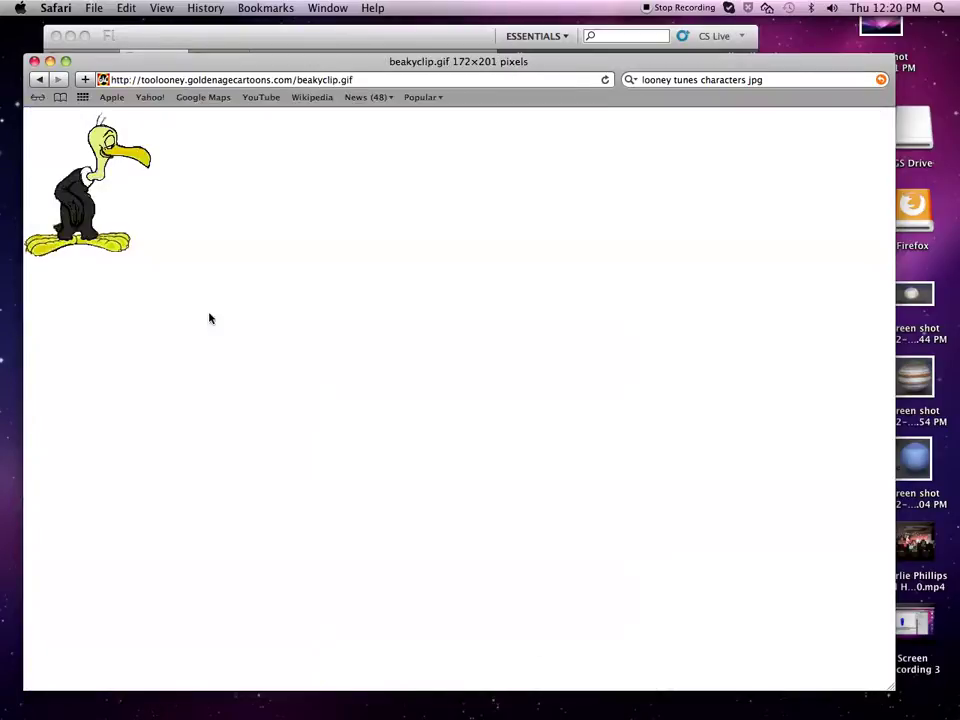
Step: Save the Beaky Buzzard image as beakyclip in Flash/Lessons/Lesson03/03Start on GS Drive
right_click(70, 204)
click(591, 290)
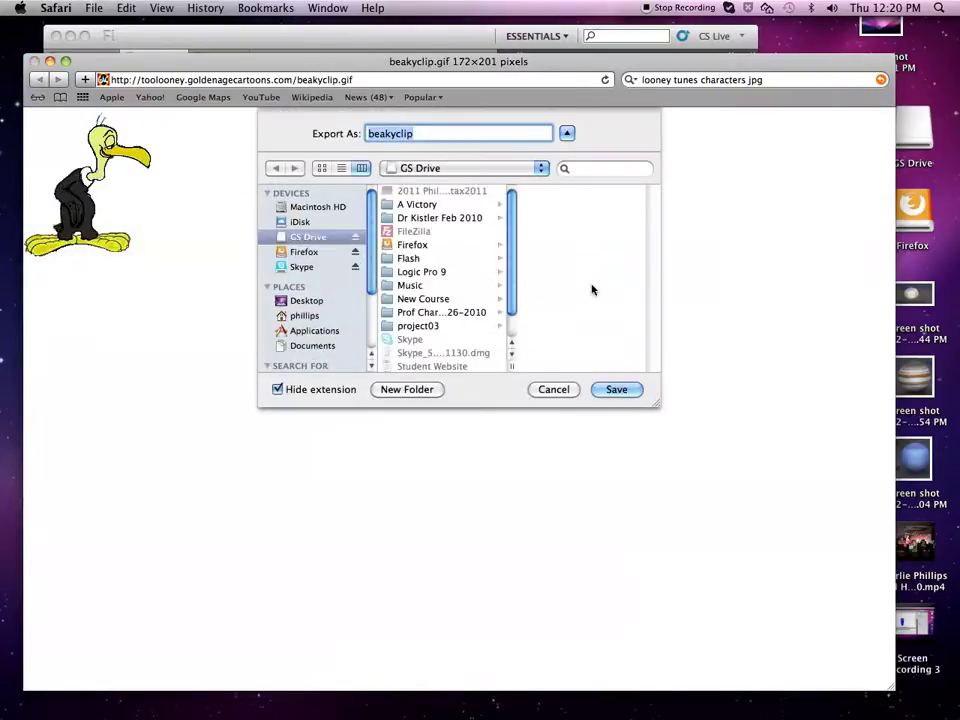
click(396, 258)
click(525, 272)
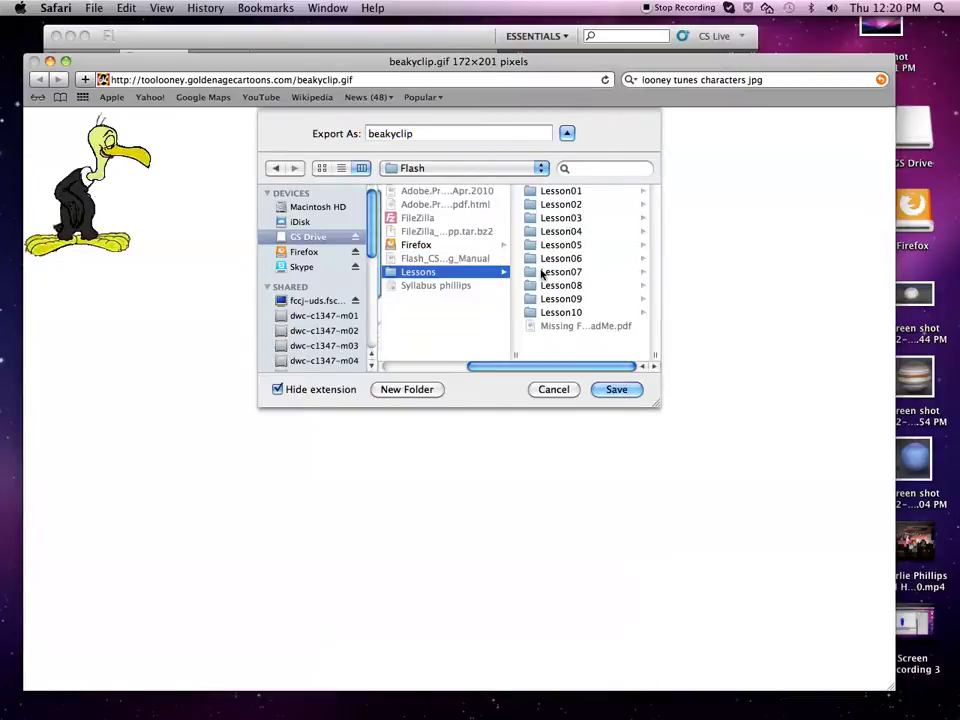
click(530, 219)
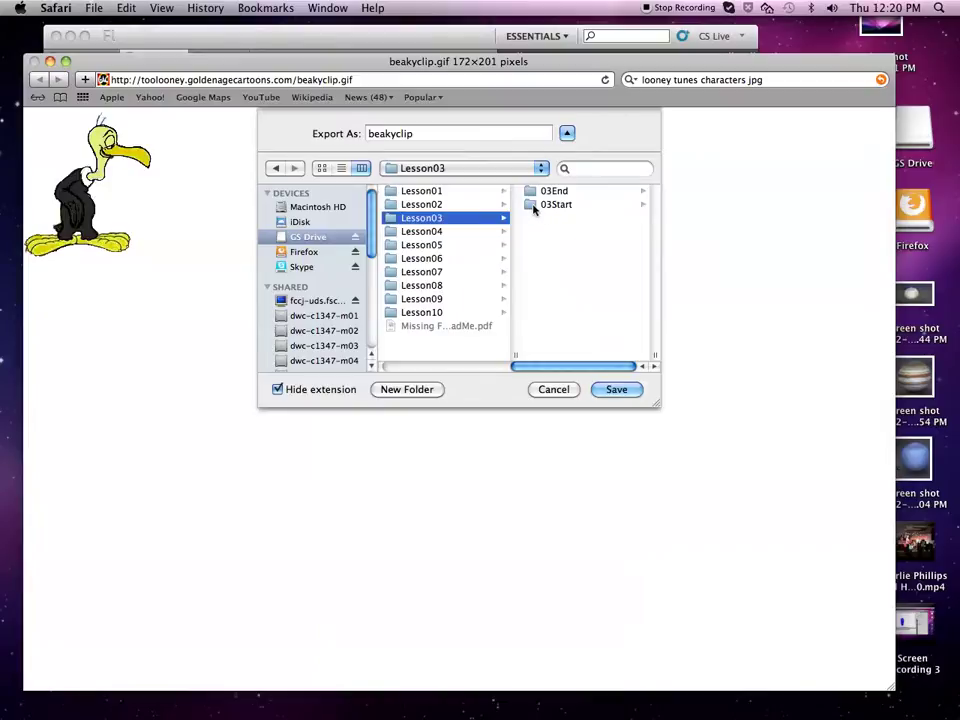
click(529, 204)
click(617, 388)
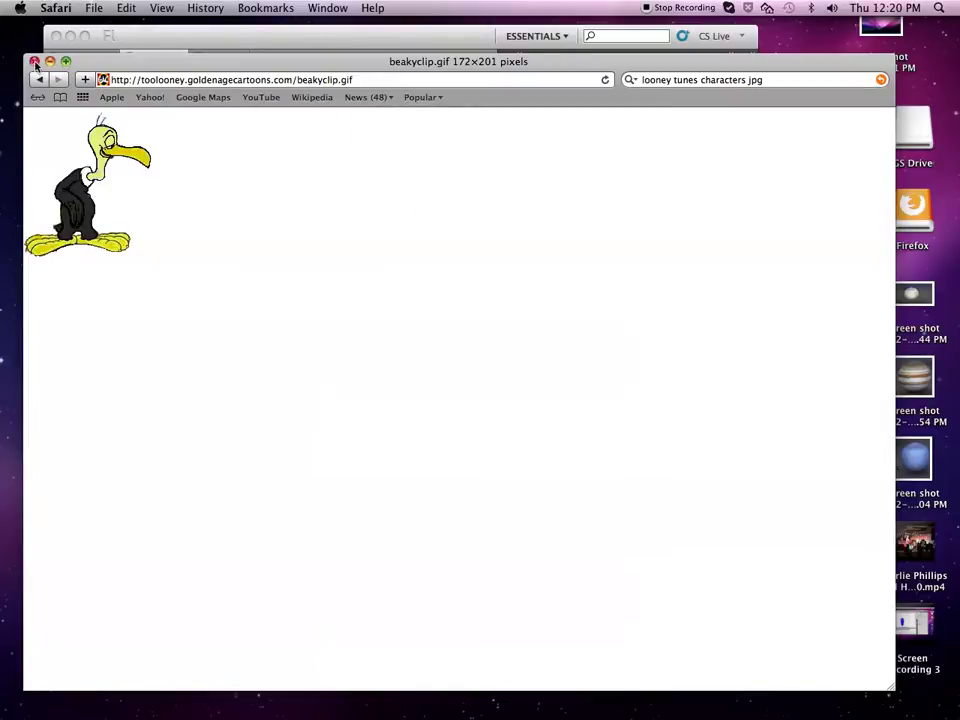
Step: Search the web for "leffile tower jpg" and open the image results for eiffel tower jpg
drag(765, 80, 643, 85)
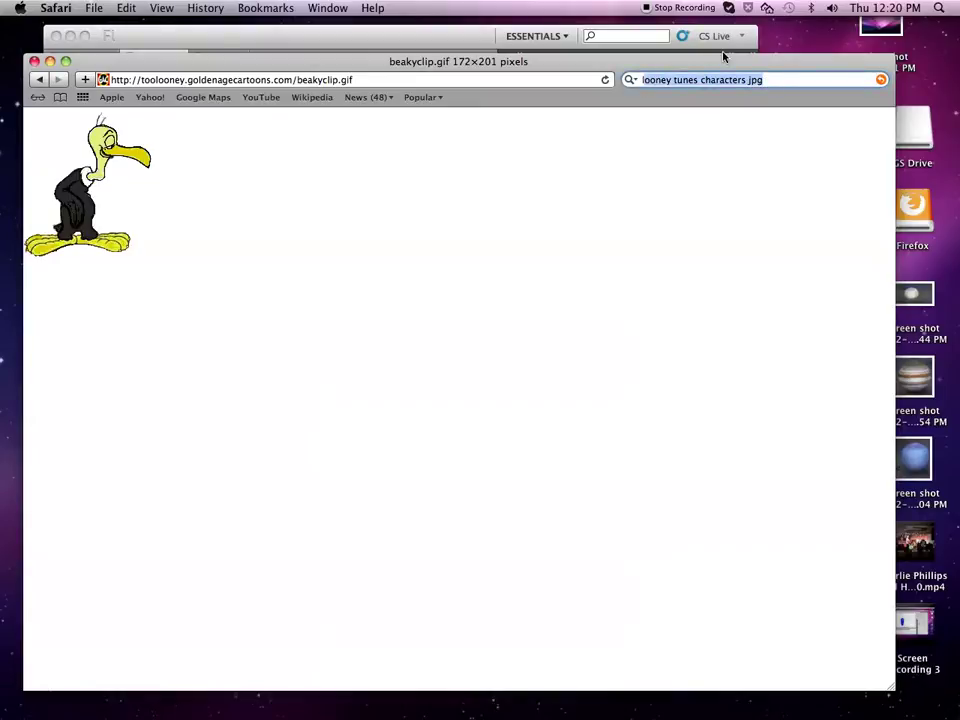
text(leffile tower)
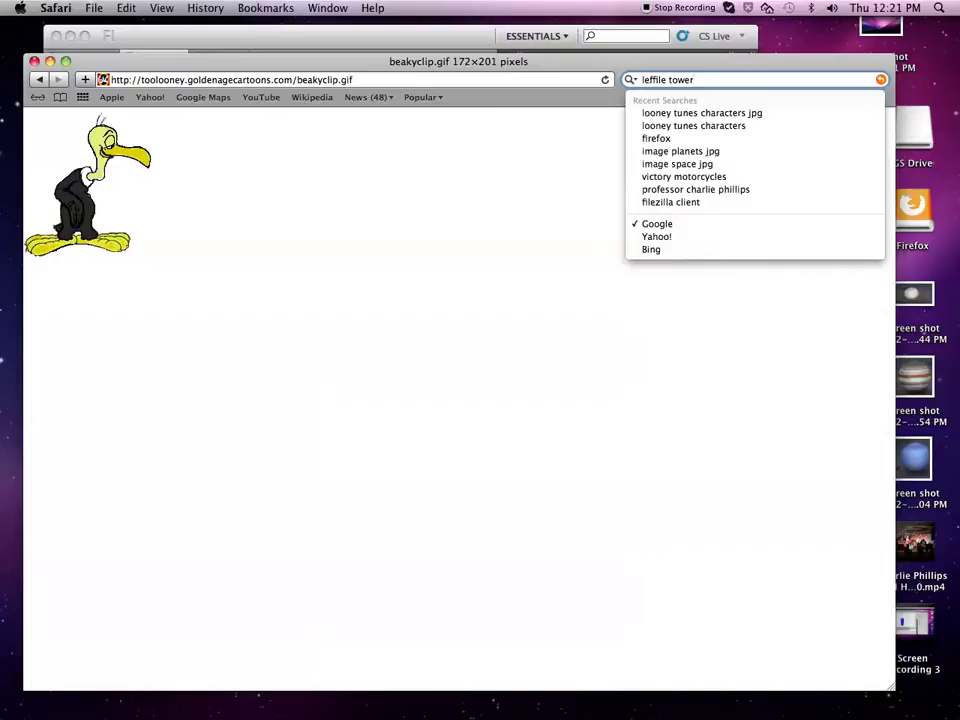
key(BackSpace)
key(BackSpace)
text(e tower jpg)
key(Return)
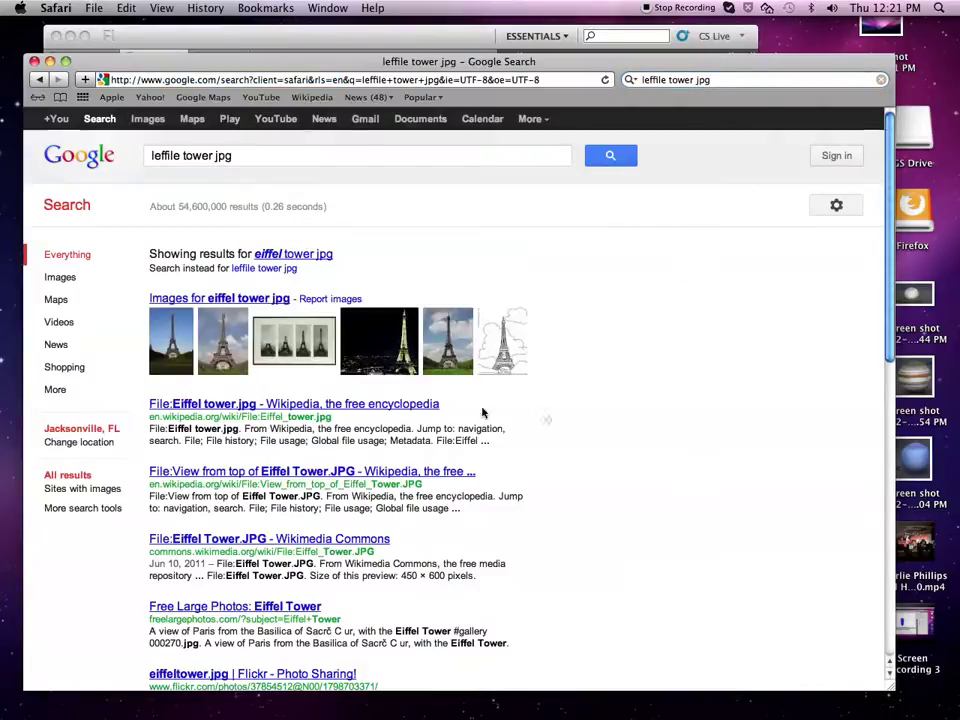
click(272, 312)
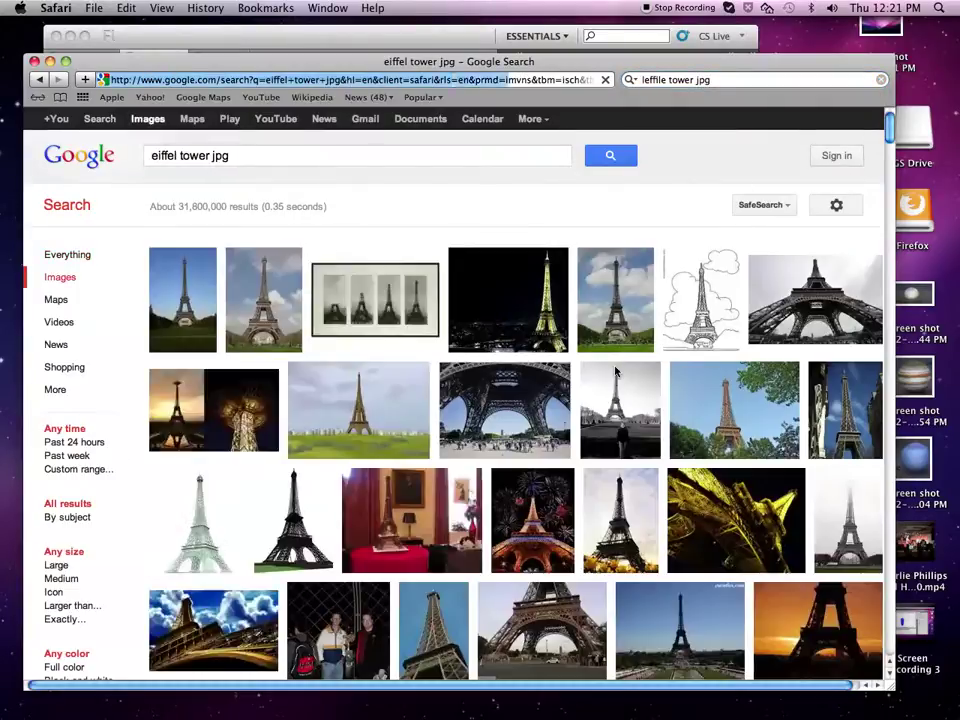
Step: Open the pale green Eiffel Tower render from turbosquid.com in the image results
scroll(725, 470, down, 5)
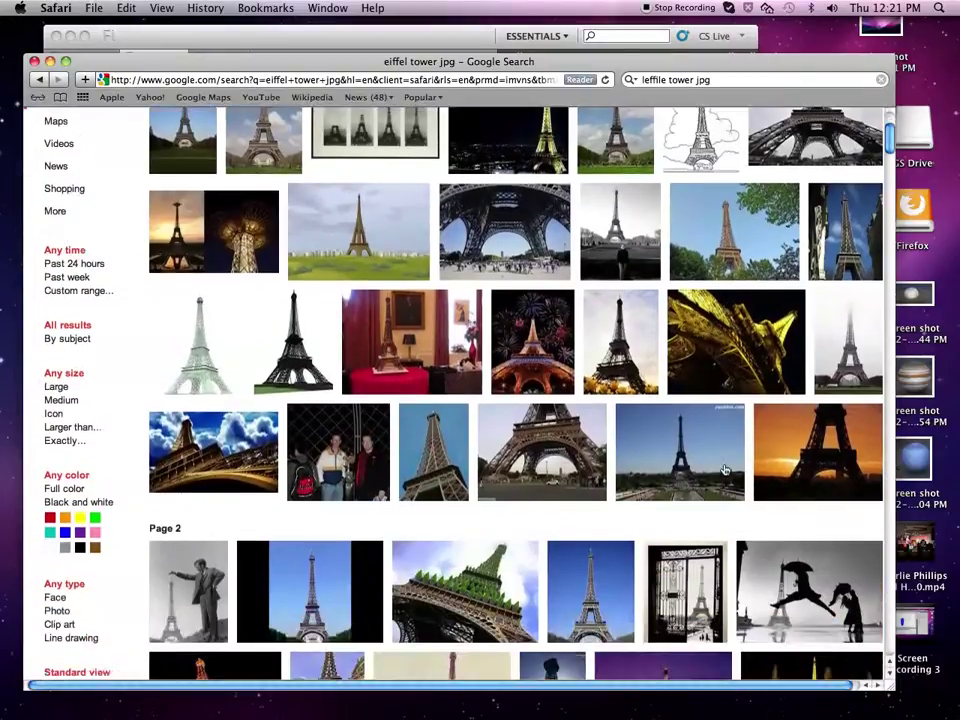
scroll(727, 470, down, 1)
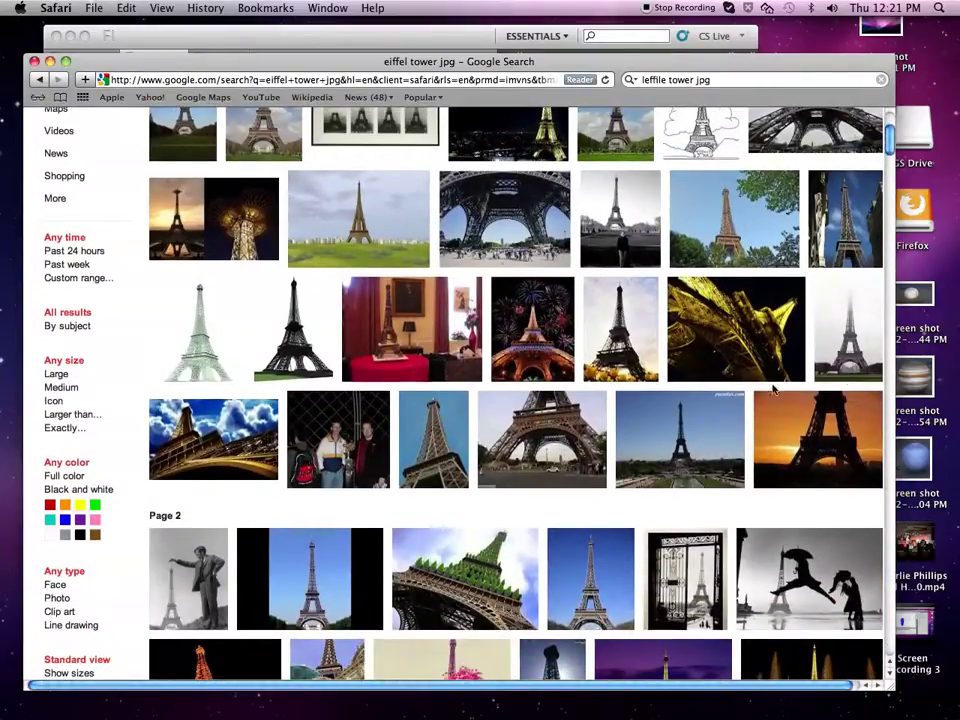
mouse_move(243, 360)
mouse_move(198, 360)
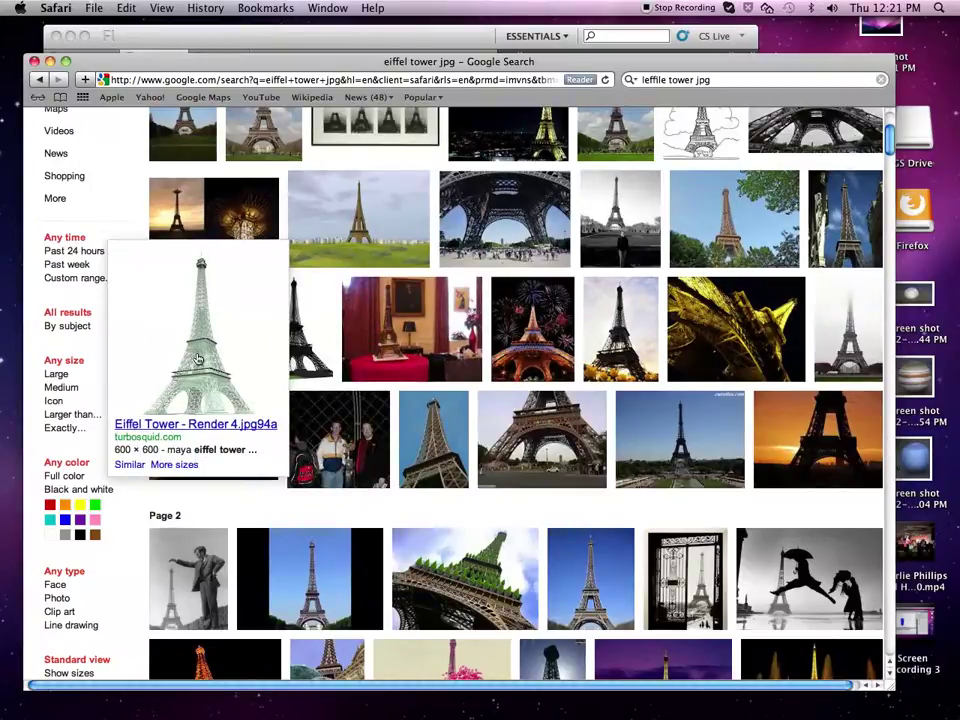
click(198, 360)
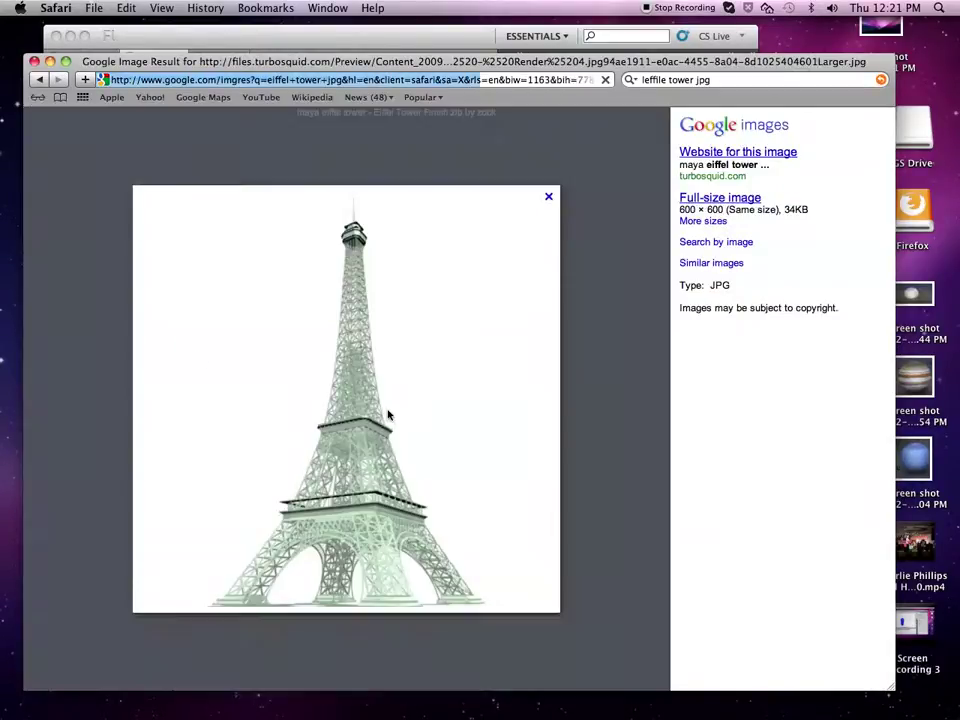
Step: Save the Eiffel Tower render under its suggested name in Flash/Lessons/Lesson03/03Start, and close the enlarged image
right_click(368, 427)
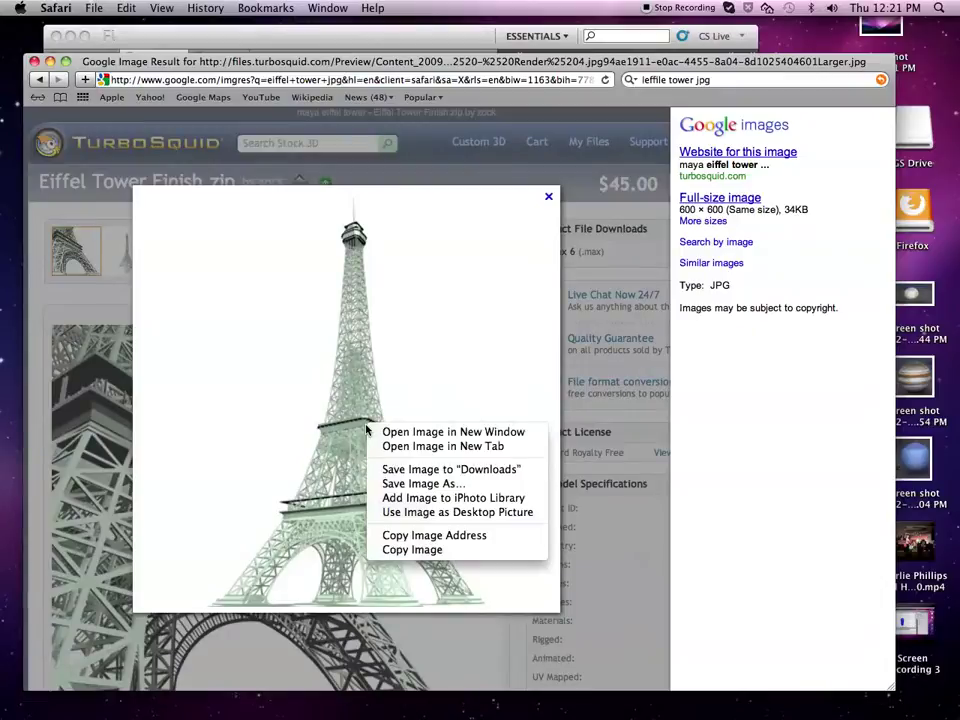
click(398, 484)
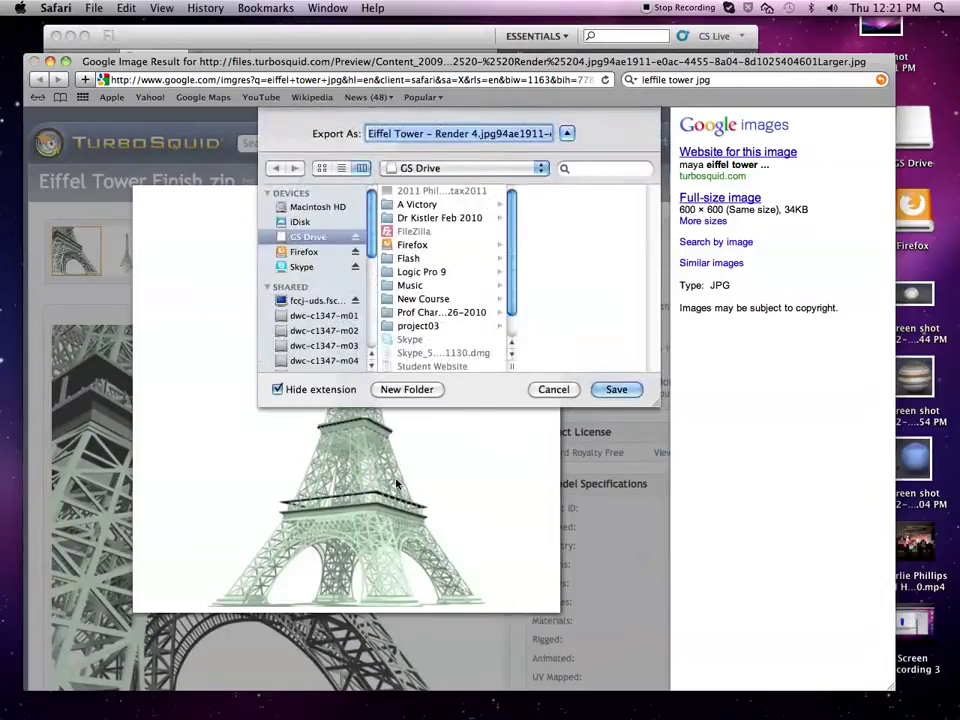
click(400, 258)
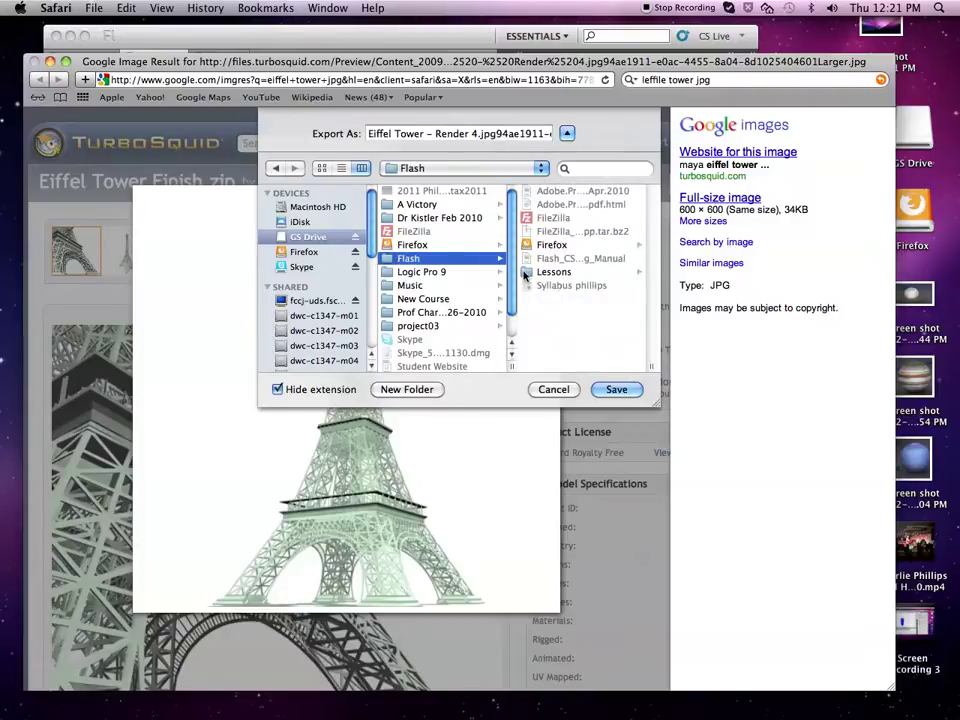
click(531, 272)
click(531, 217)
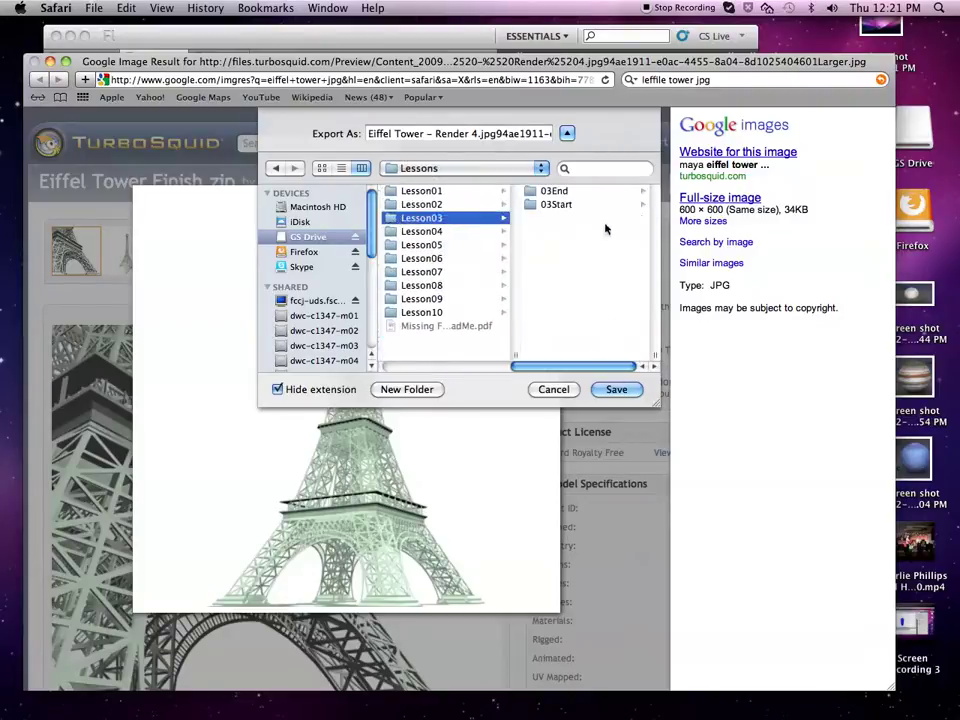
click(541, 205)
click(616, 389)
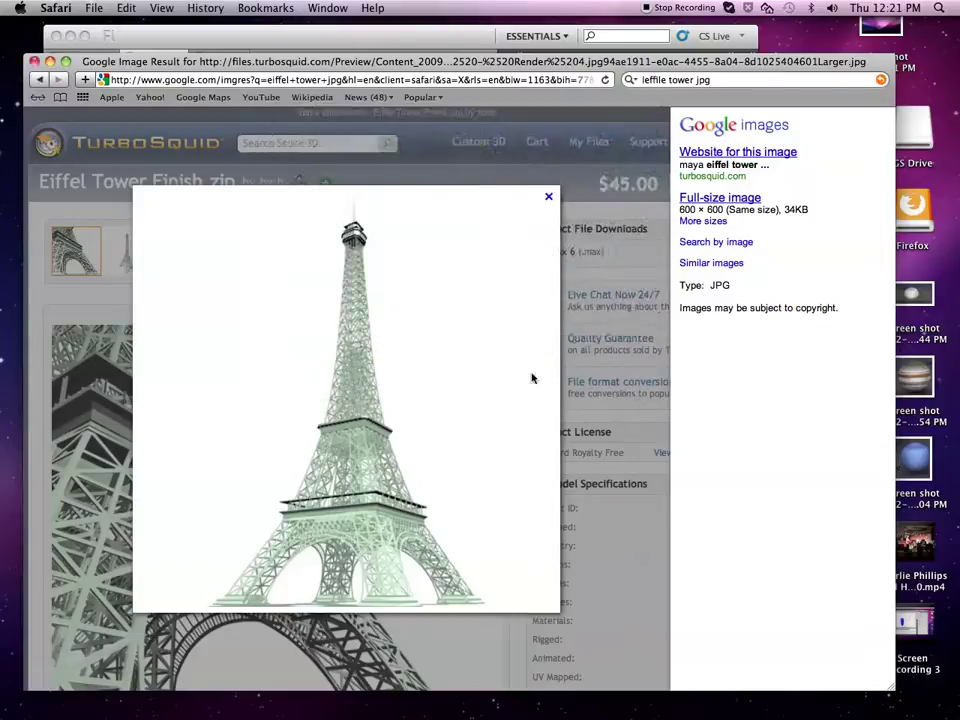
click(549, 199)
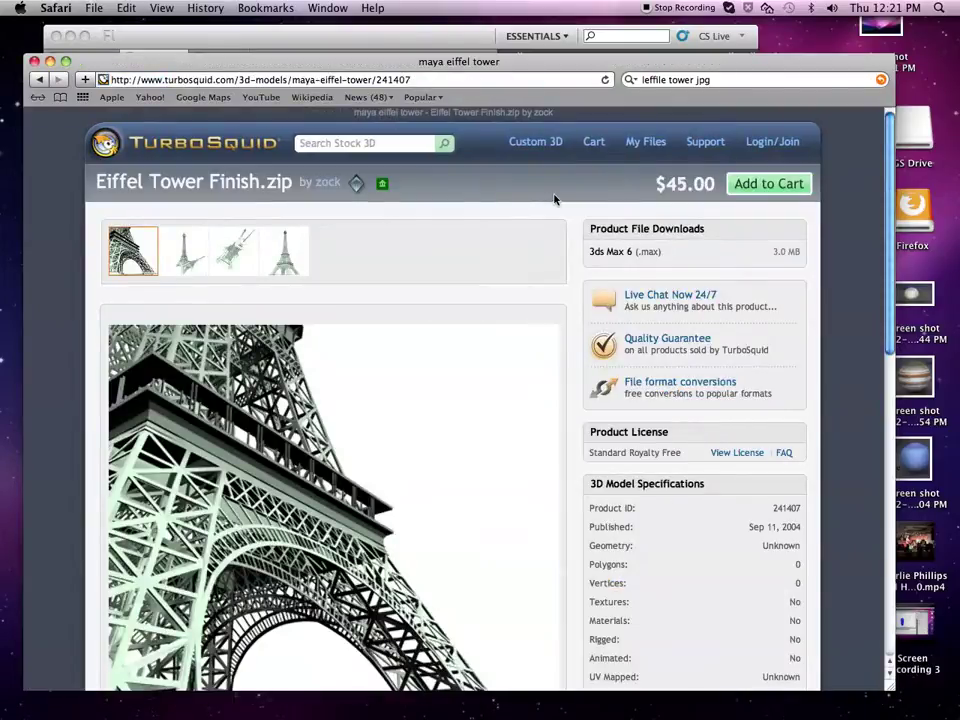
Step: Search the web for "nasa jpg" and open the NASA home page
click(729, 80)
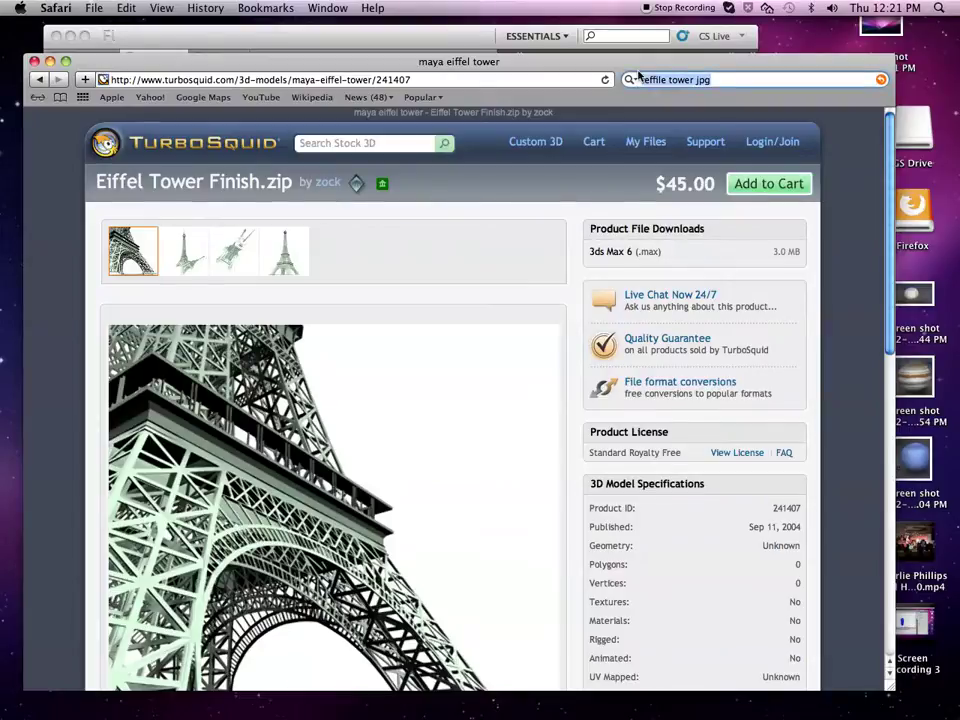
text(nasa )
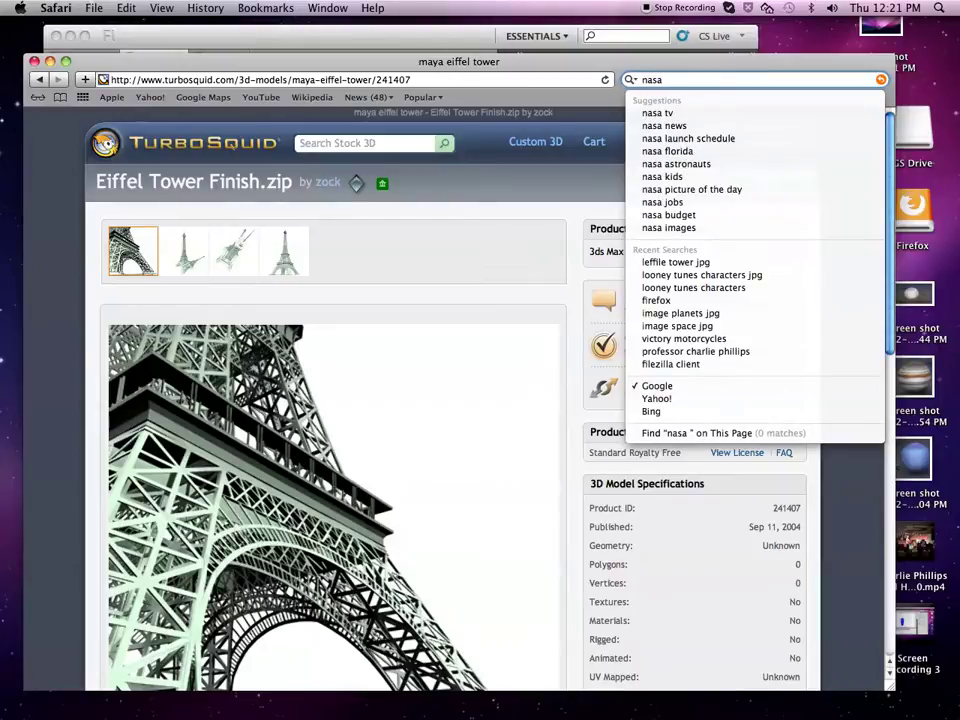
text(jpg)
key(Return)
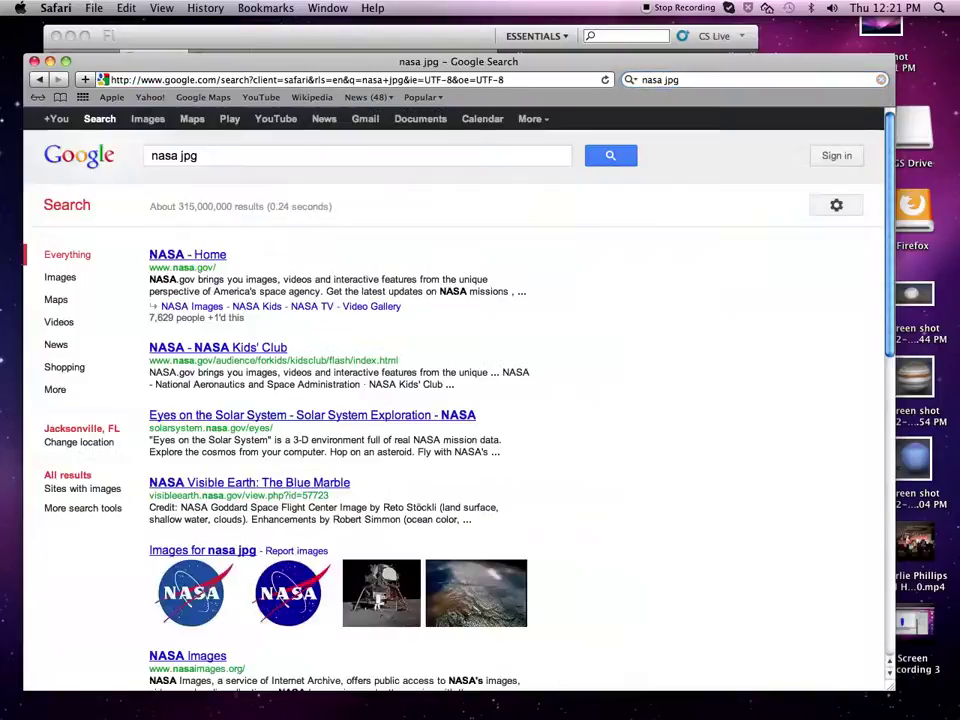
click(203, 256)
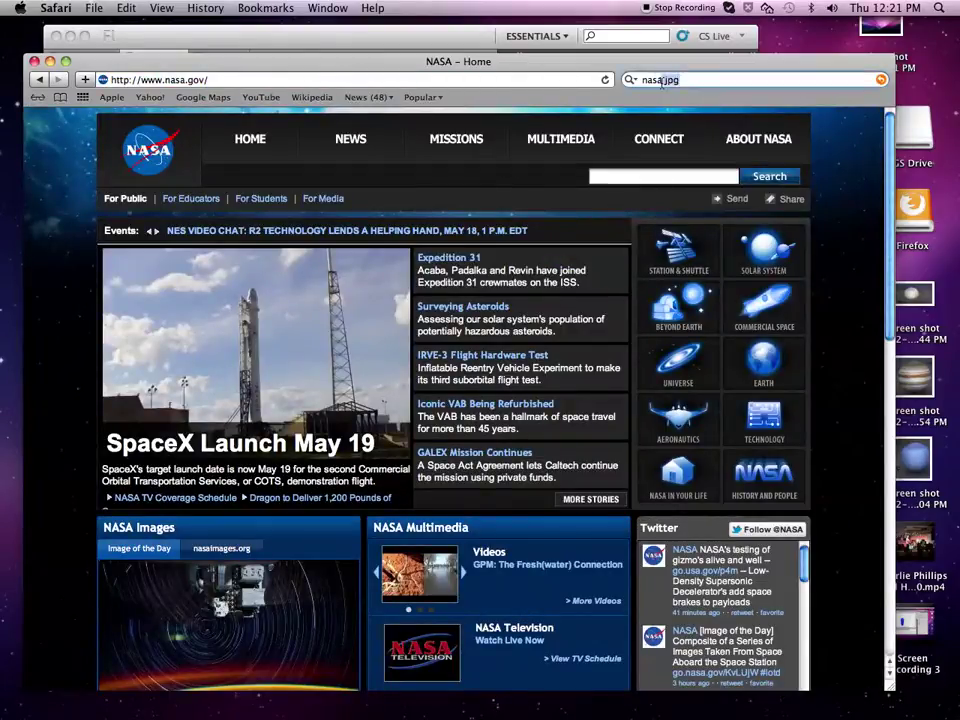
Step: Search the web for "nasa space jpg" and open the NASA Images site, nasaimages.org
text(sp)
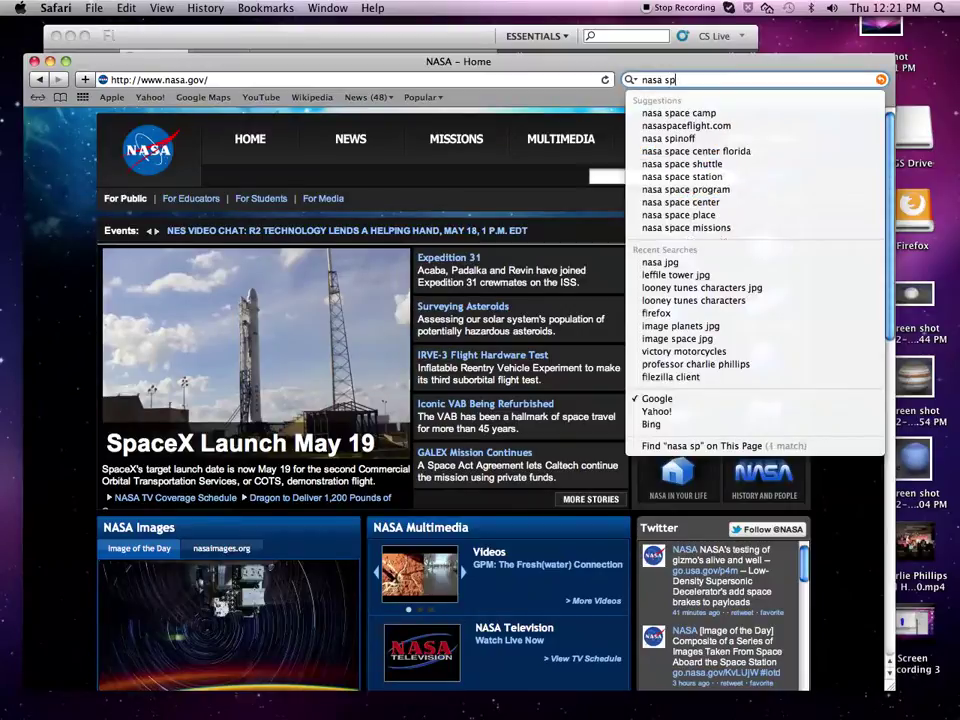
text(ace jpg)
key(Return)
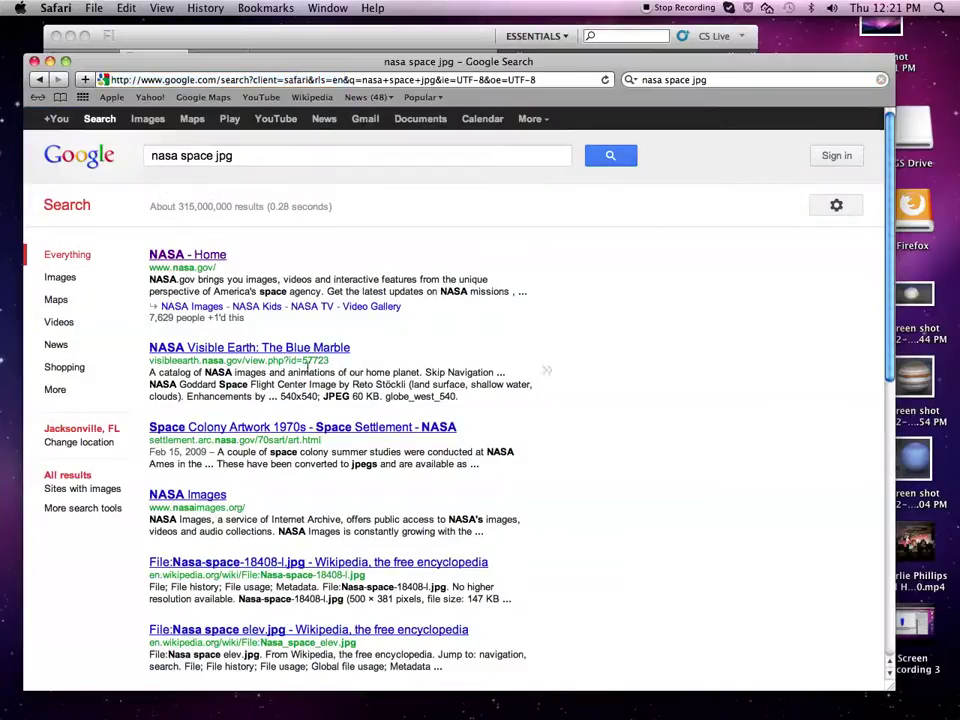
scroll(336, 410, down, 4)
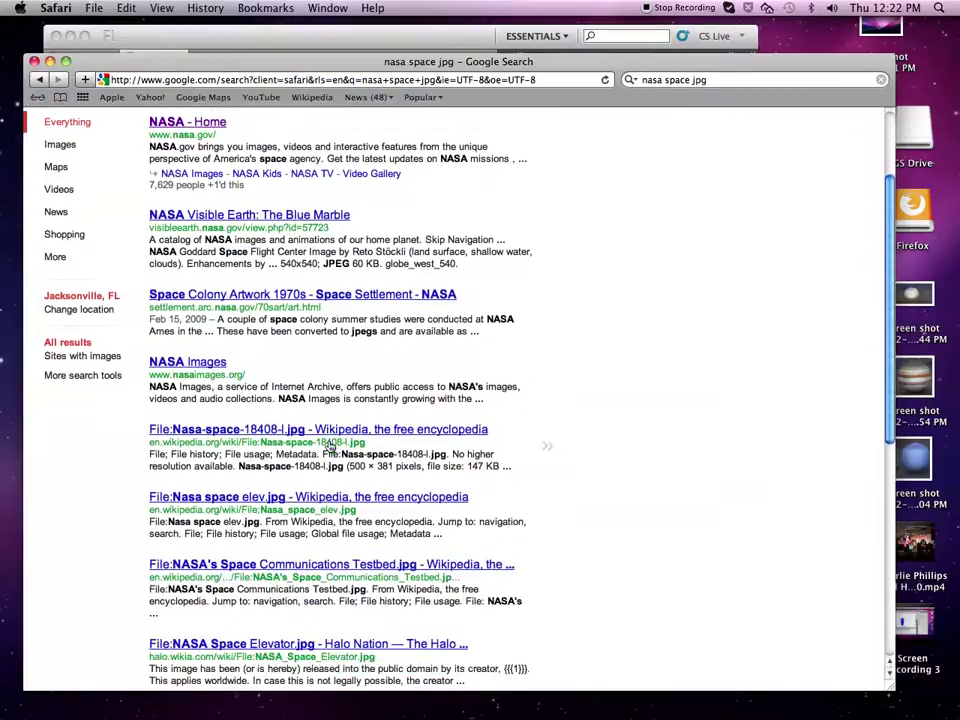
scroll(329, 446, down, 1)
click(199, 332)
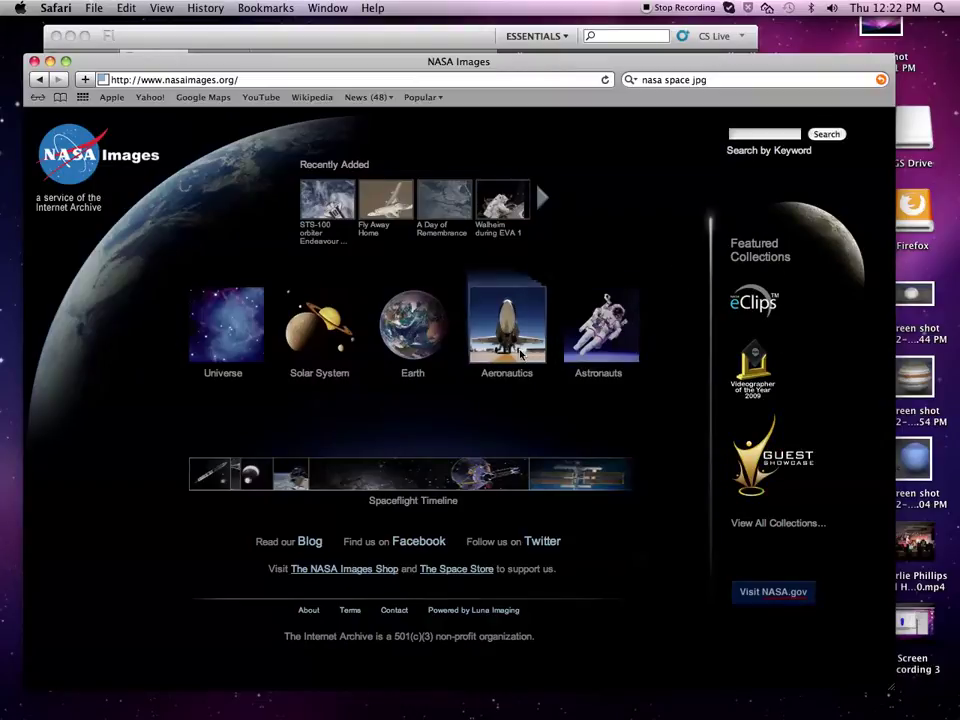
Step: Open the Universe collection on NASA Images and browse its galaxy and star cluster pictures
click(318, 346)
click(223, 339)
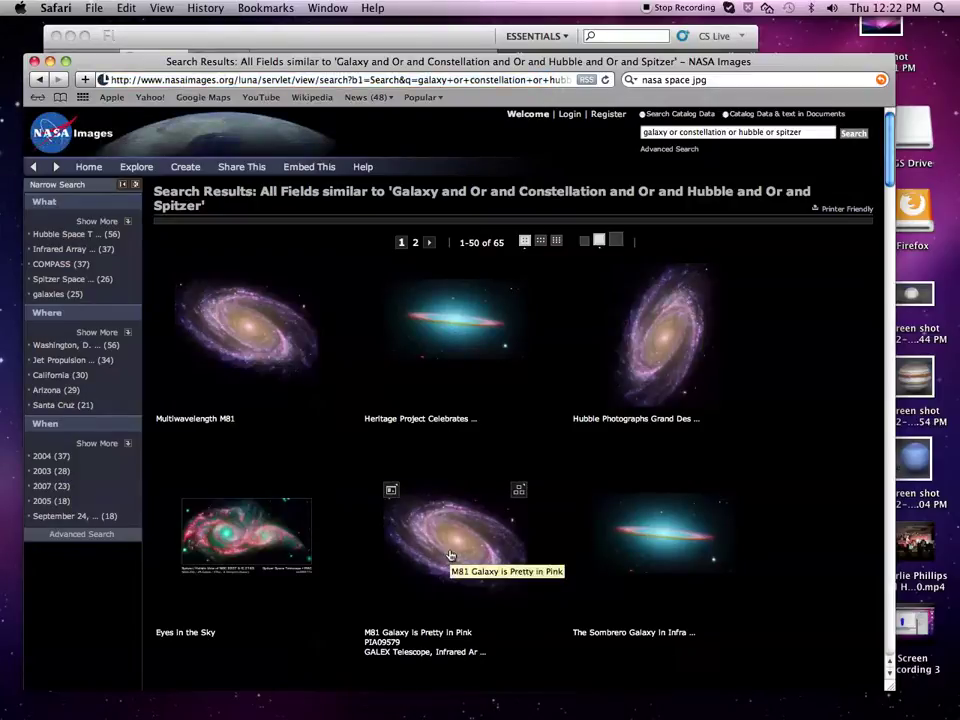
scroll(450, 550, down, 10)
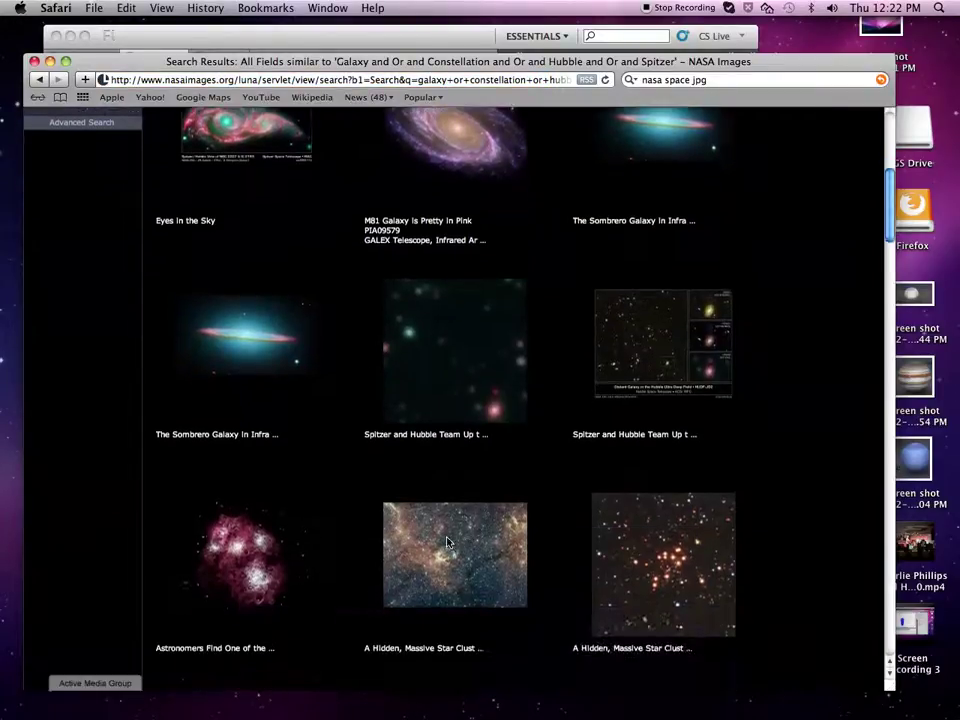
scroll(446, 542, down, 7)
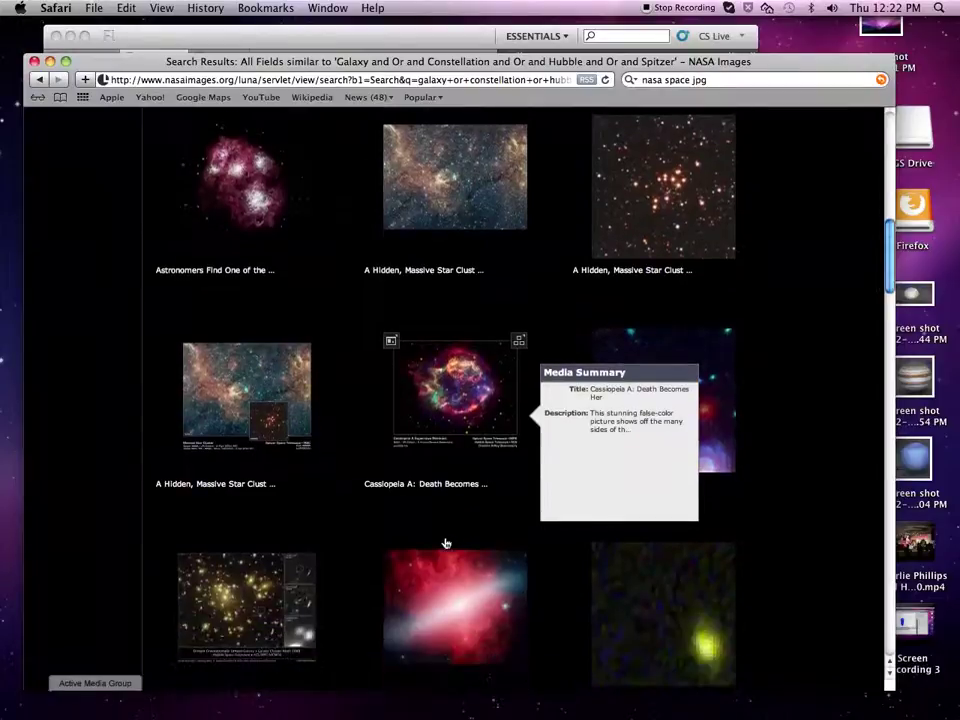
scroll(549, 545, down, 2)
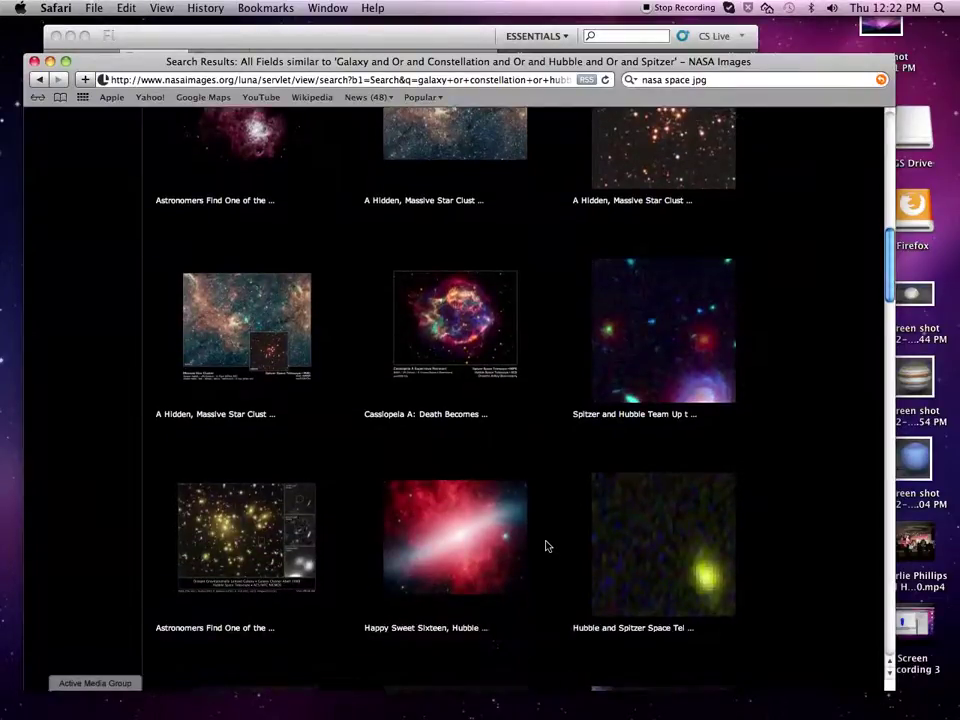
Step: Open the Spitzer and Hubble "Big Baby" Galaxies picture from the results and capture the galaxy image as a screenshot
scroll(542, 545, up, 2)
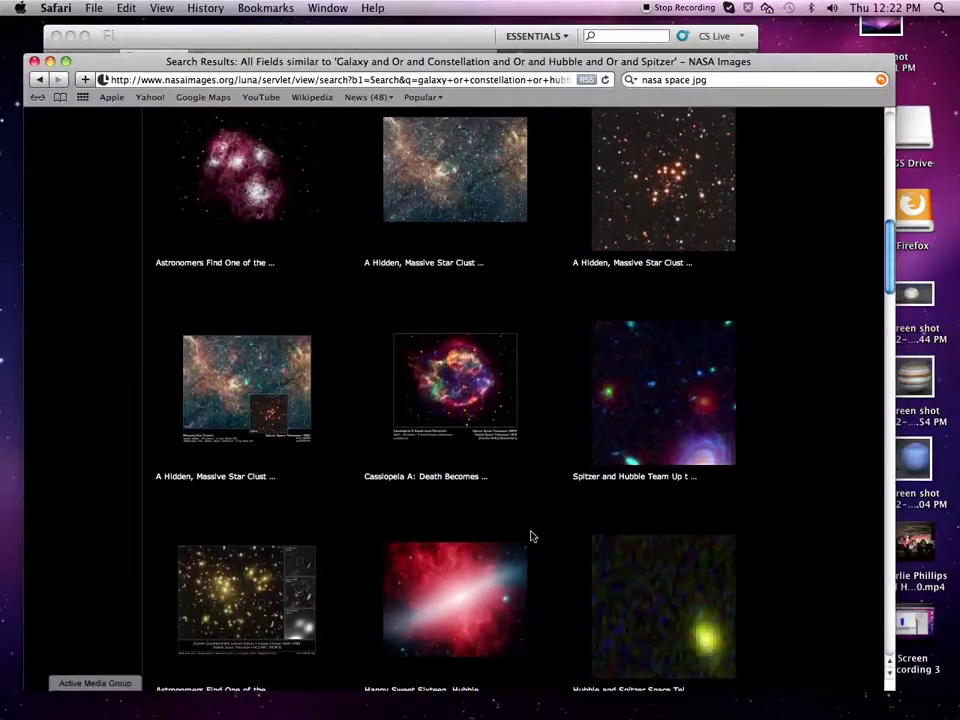
click(676, 415)
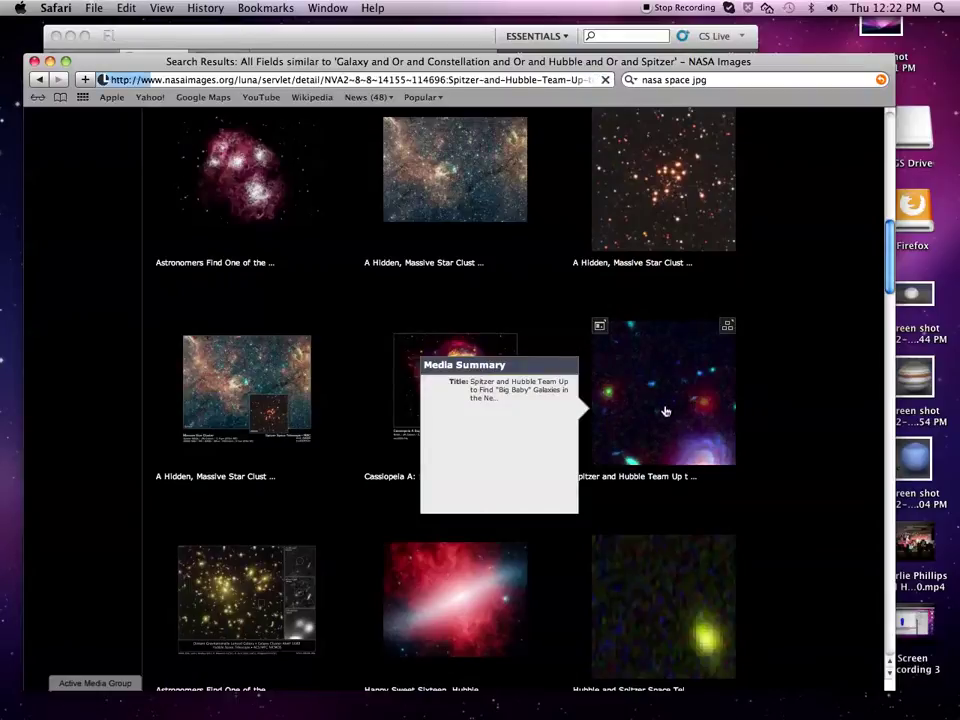
right_click(660, 410)
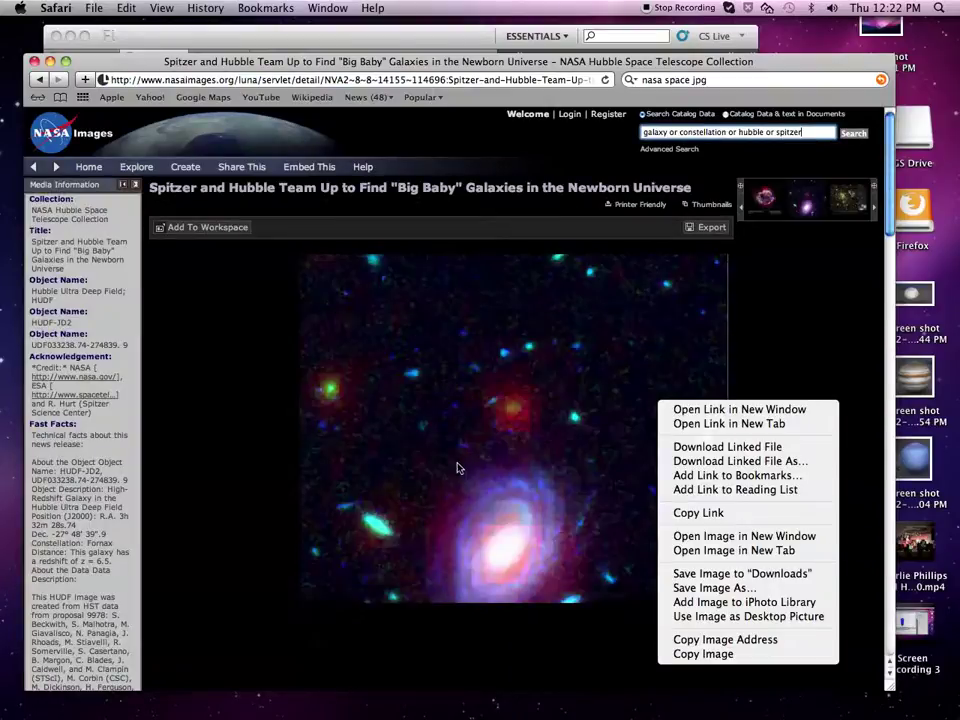
click(462, 459)
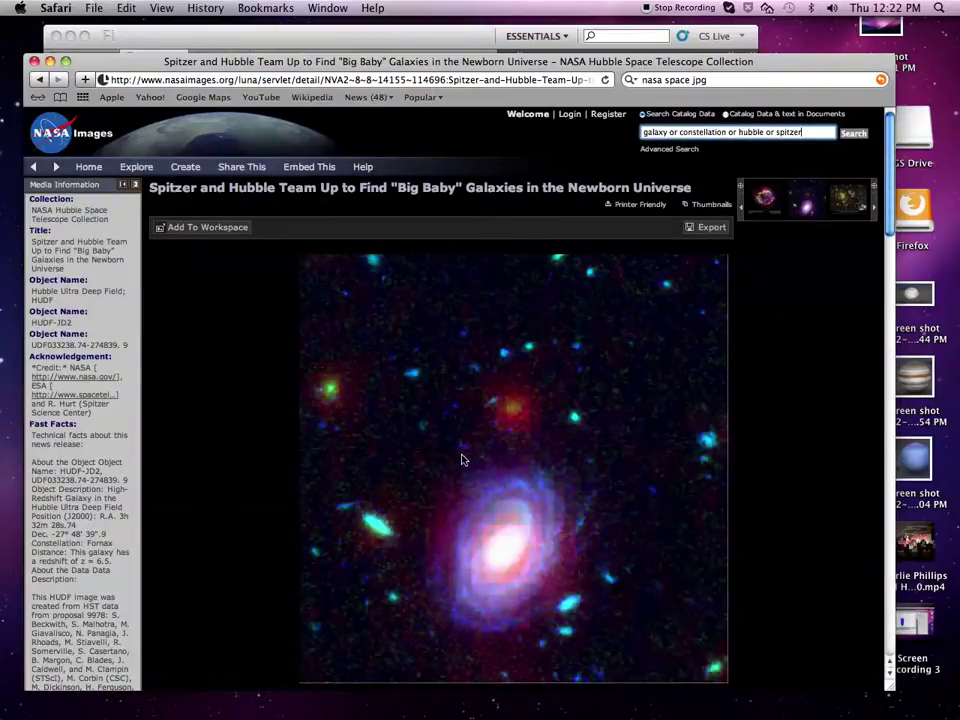
right_click(463, 457)
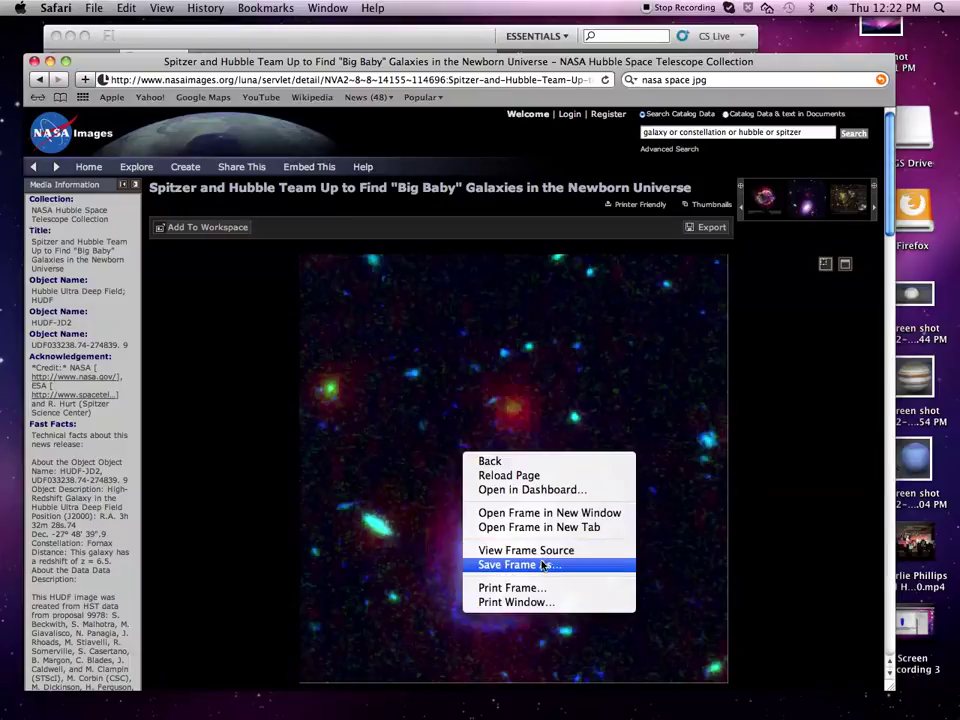
click(431, 407)
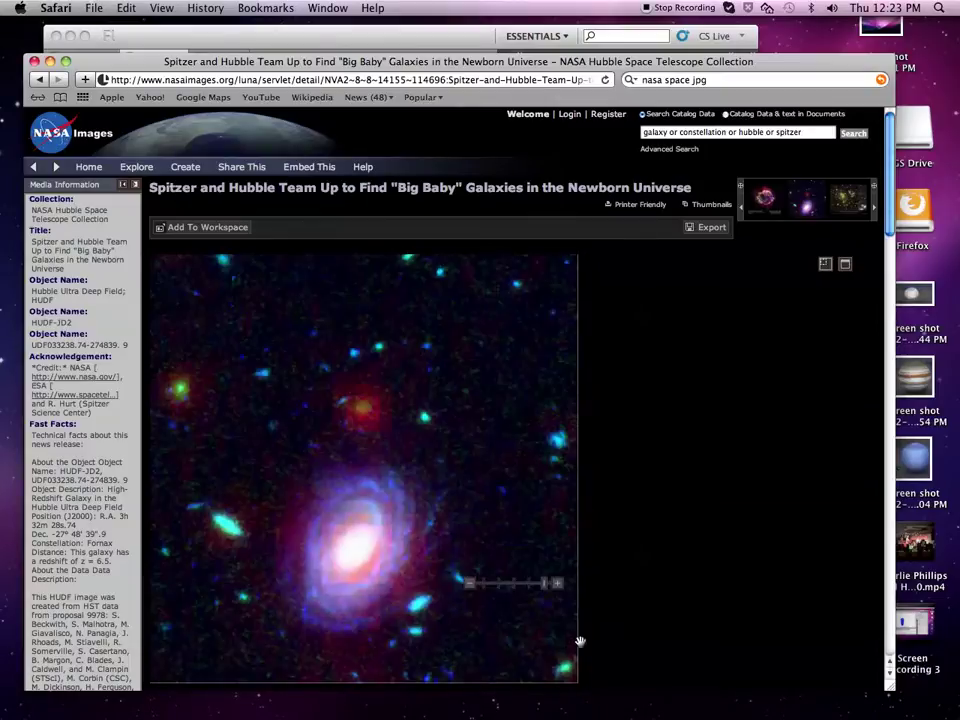
Step: Minimize the browser window and copy the new galaxy screenshot from the desktop into the 03Start folder
drag(80, 63, 75, 103)
click(45, 102)
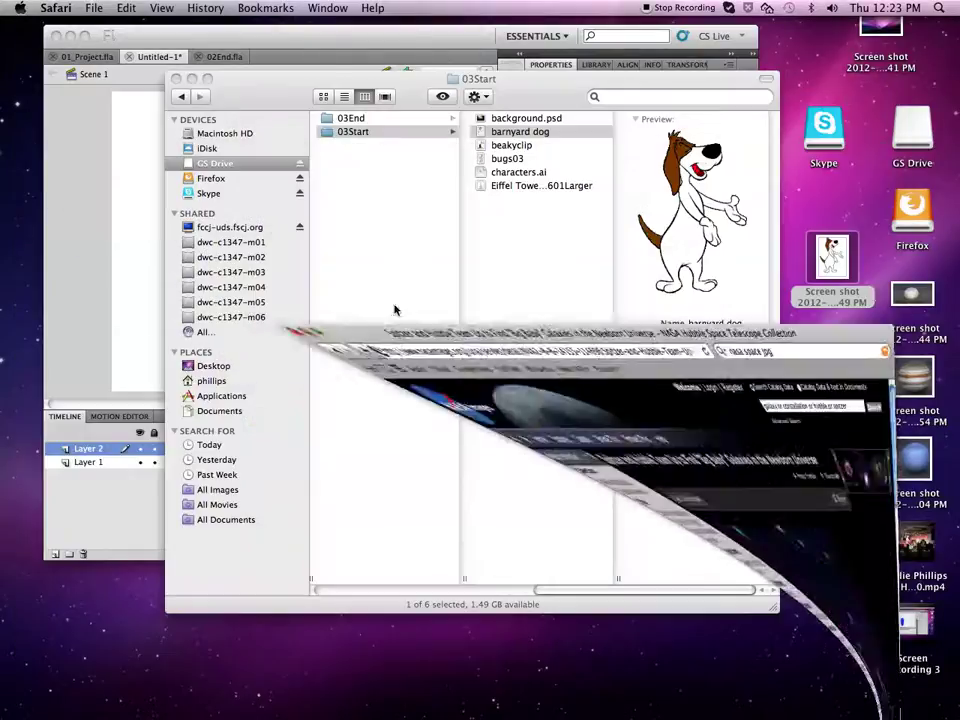
drag(832, 393, 545, 285)
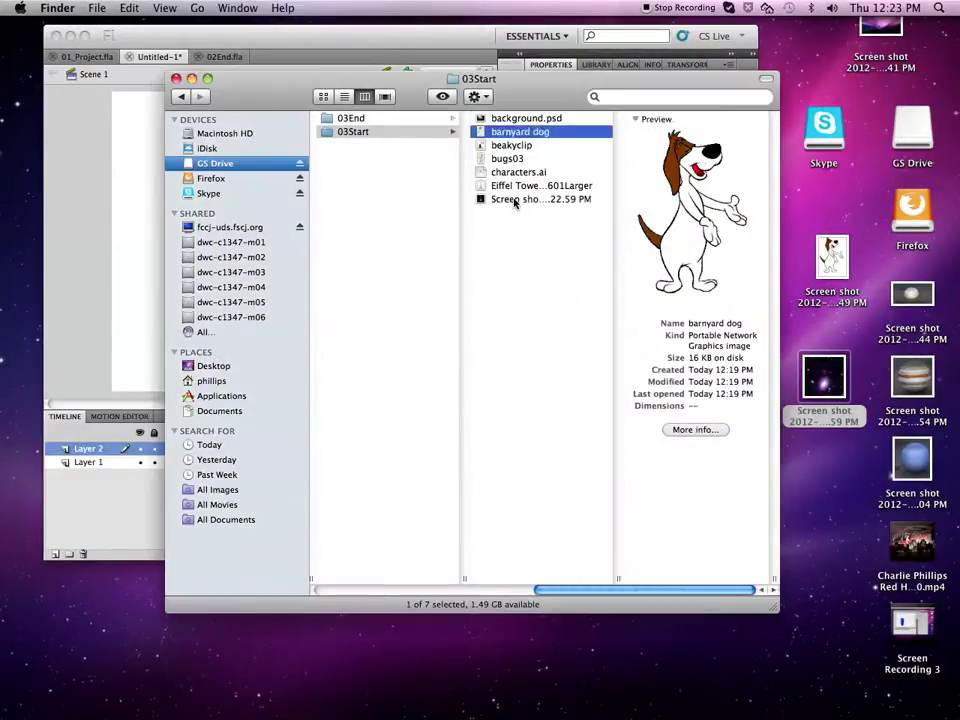
Step: Rename the galaxy screenshot in the 03Start folder as universe
click(514, 202)
click(515, 202)
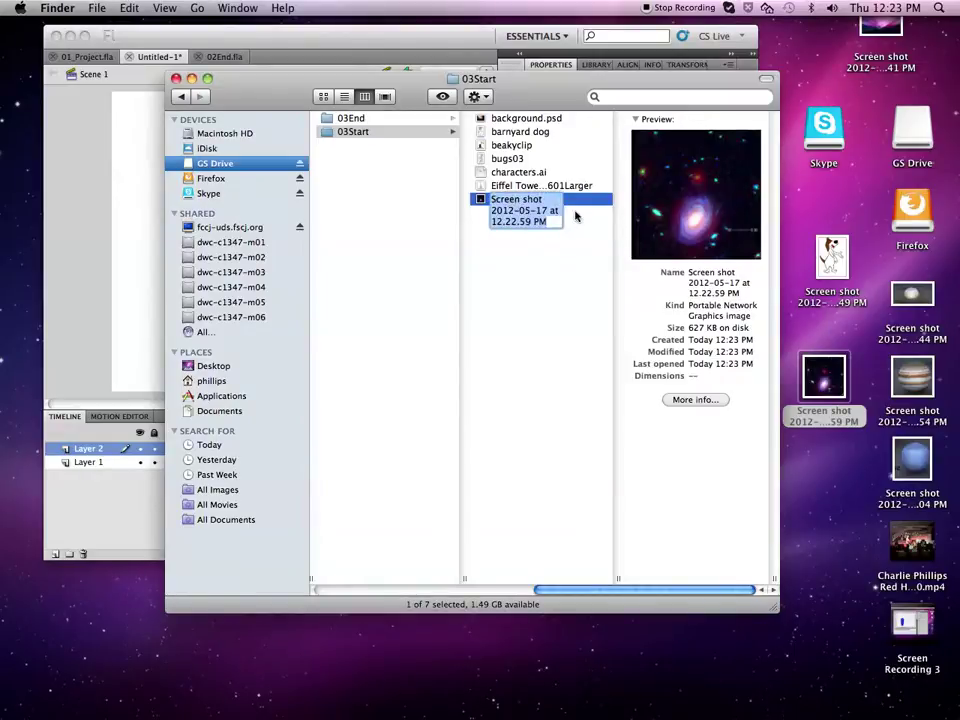
text(universe)
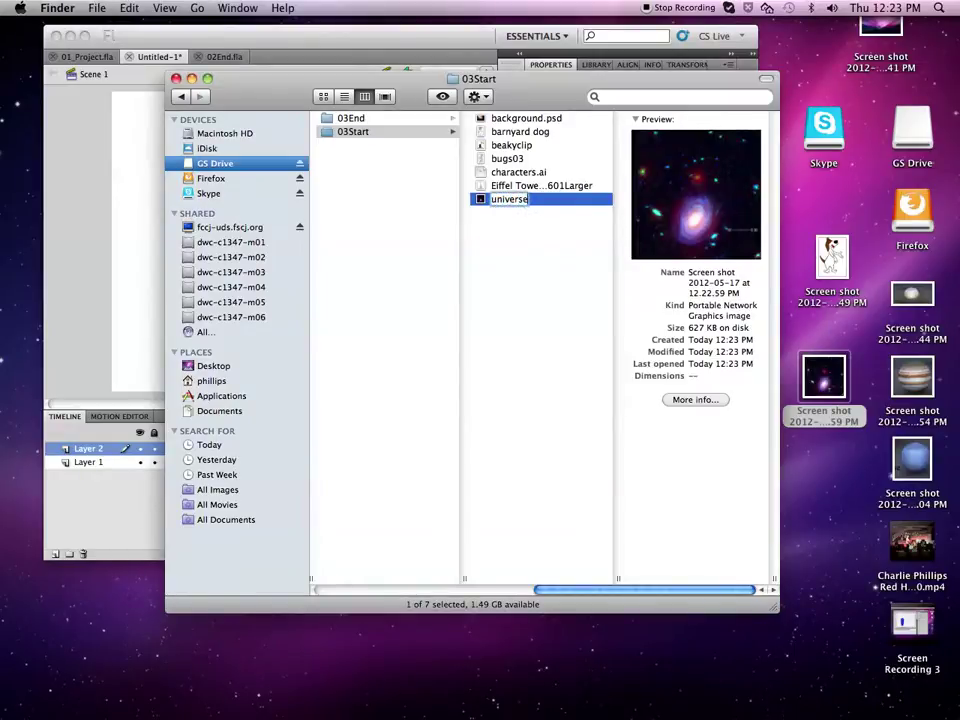
key(Return)
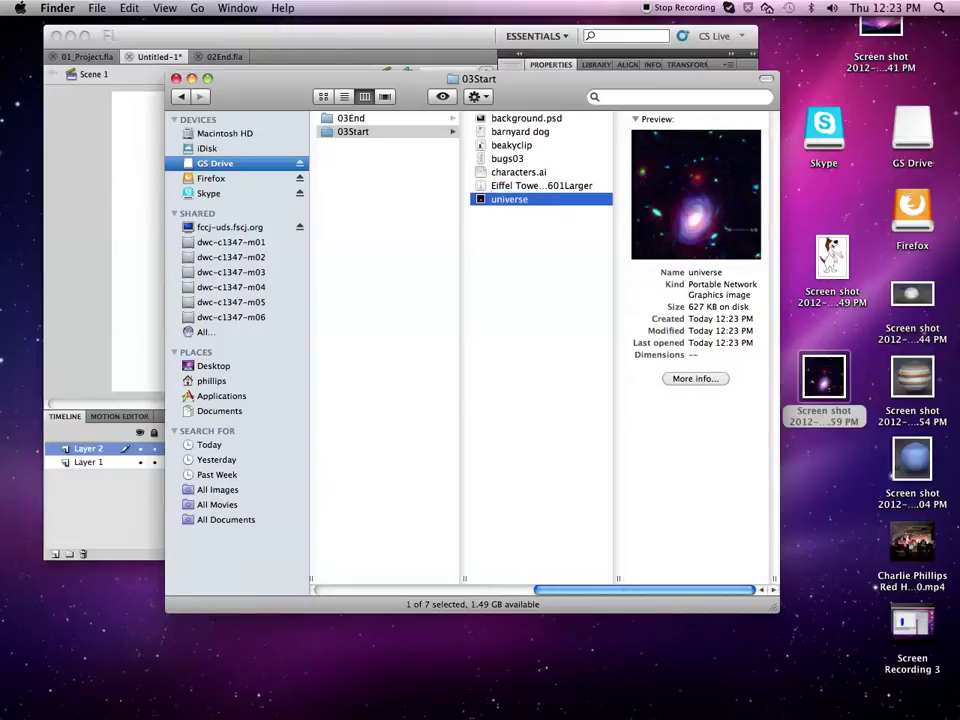
Step: Switch to Flash, enlarge its window, and rename Layer 1 of Untitled-1 as background
click(132, 163)
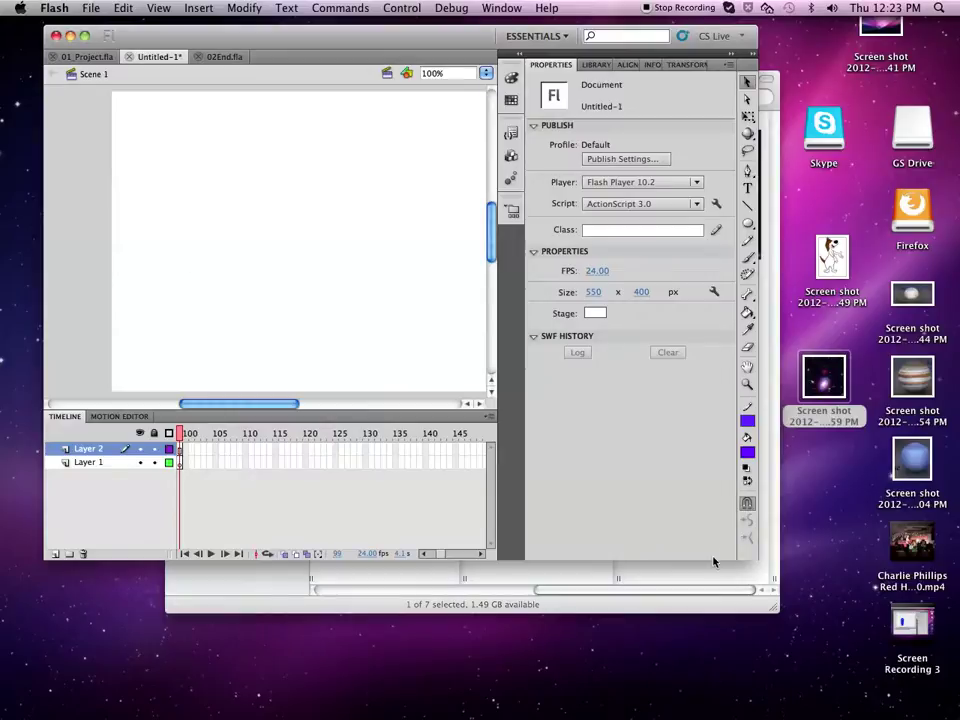
drag(757, 564, 924, 581)
click(83, 486)
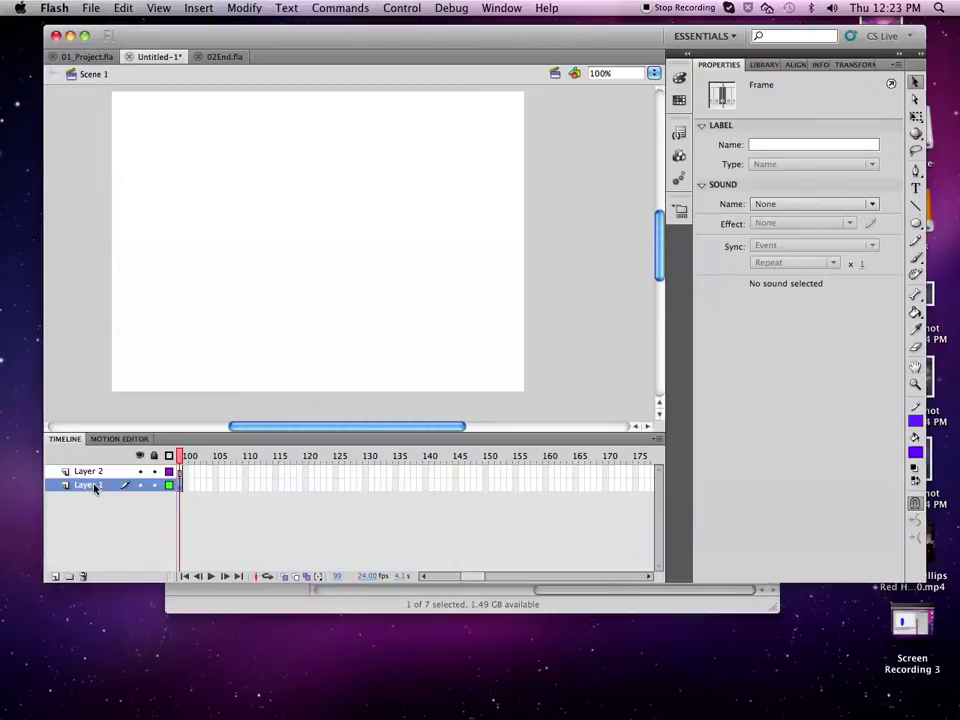
text(b)
text(ackground)
key(Return)
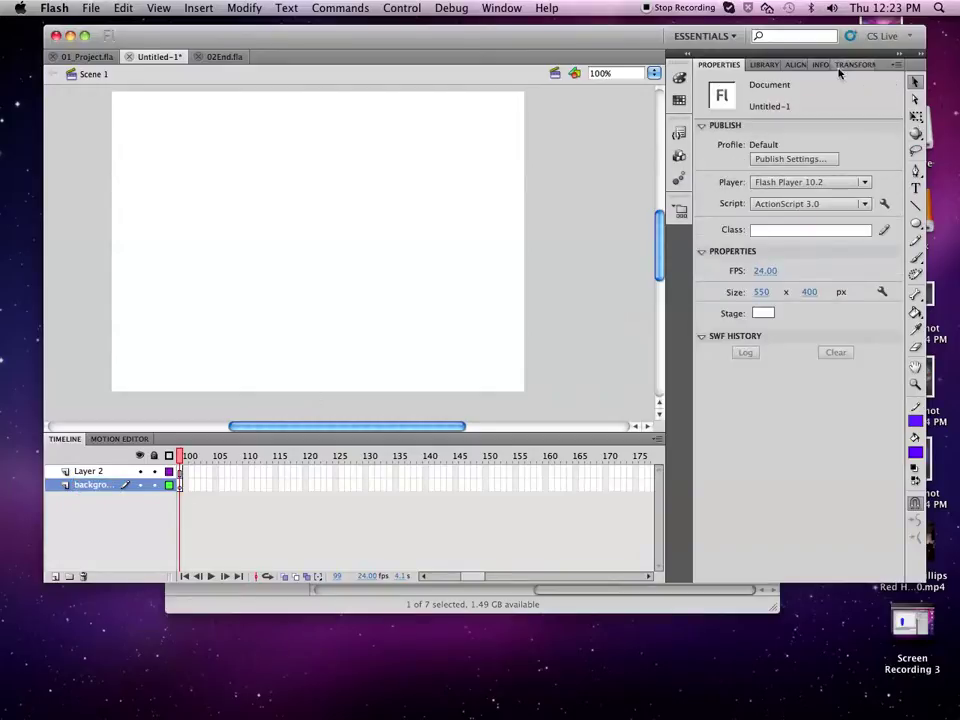
Step: Delete the lbwave symbol from the Untitled-1 library
click(764, 66)
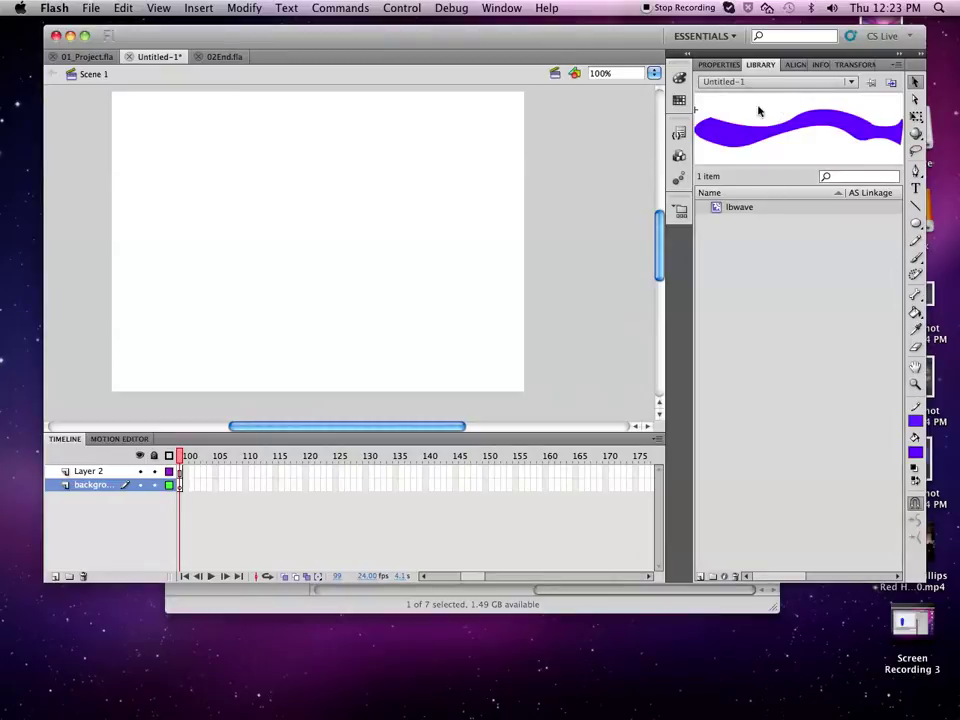
click(765, 422)
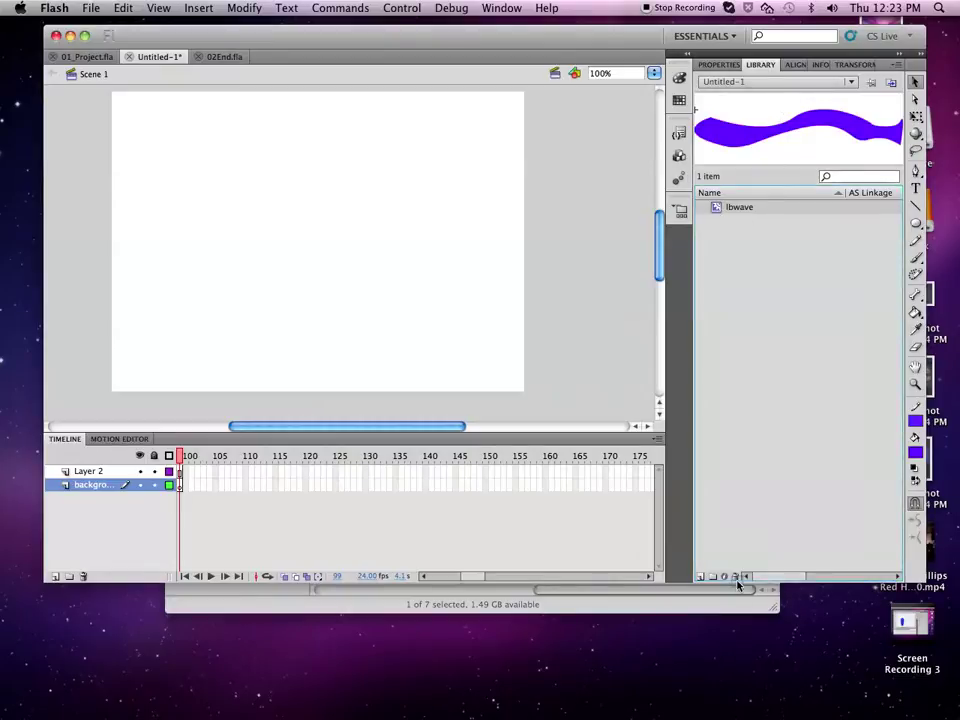
right_click(719, 209)
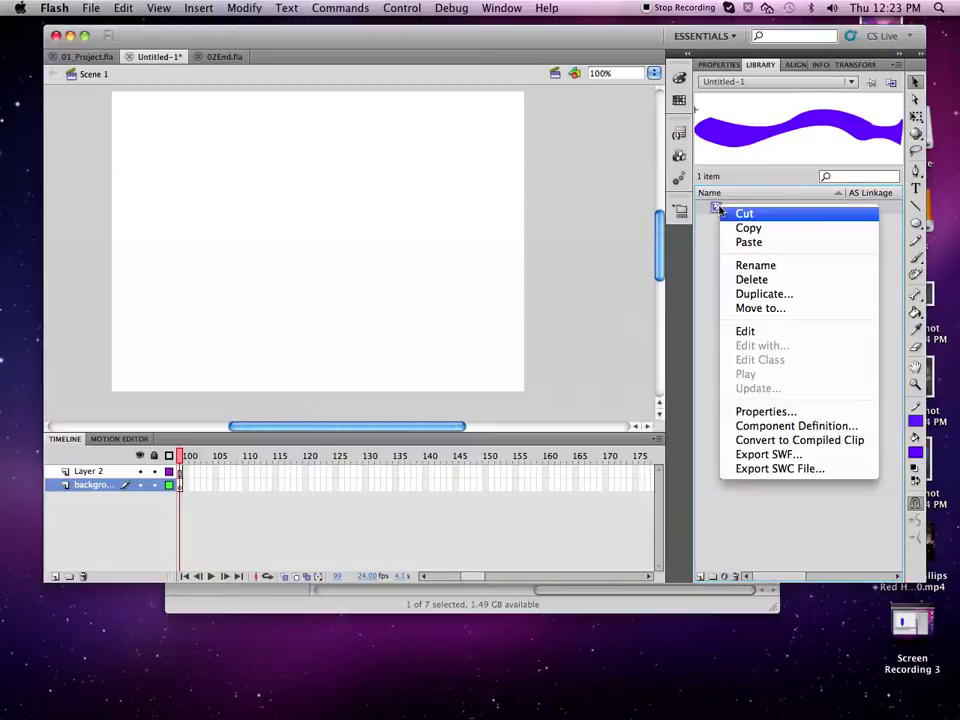
click(750, 280)
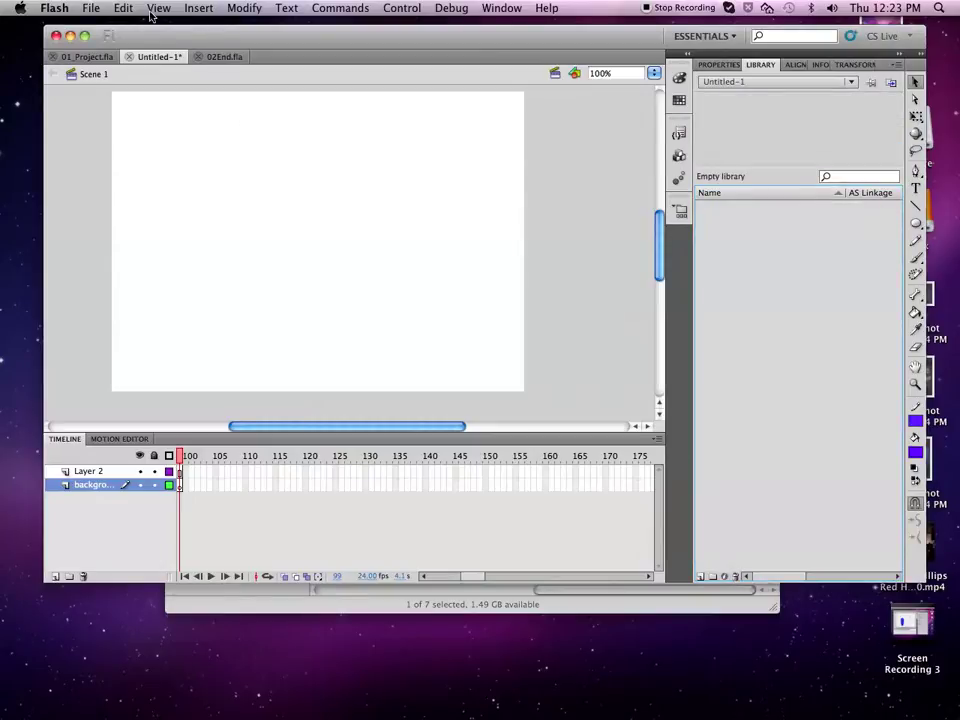
Step: Start an import to the library and browse to Flash/Lessons/Lesson03/03Start on GS Drive
click(91, 9)
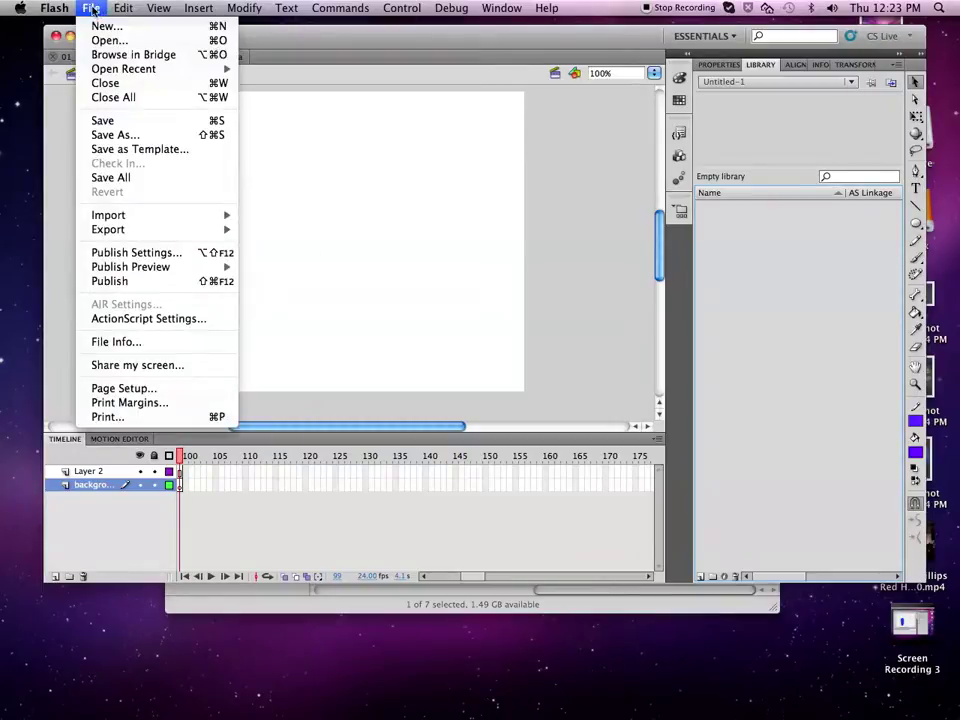
mouse_move(156, 222)
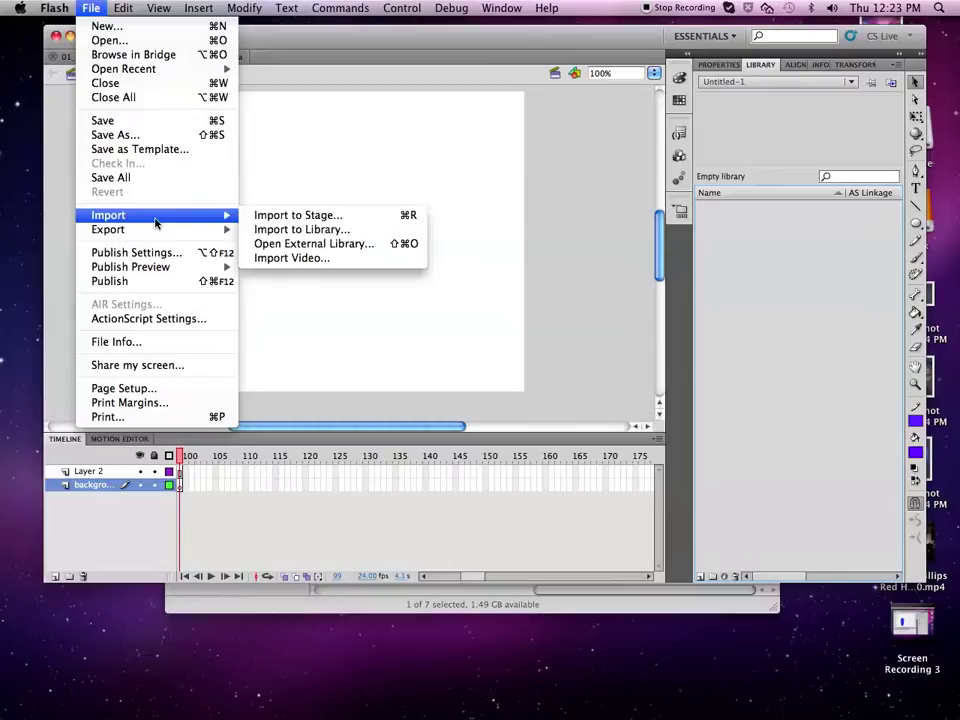
click(316, 230)
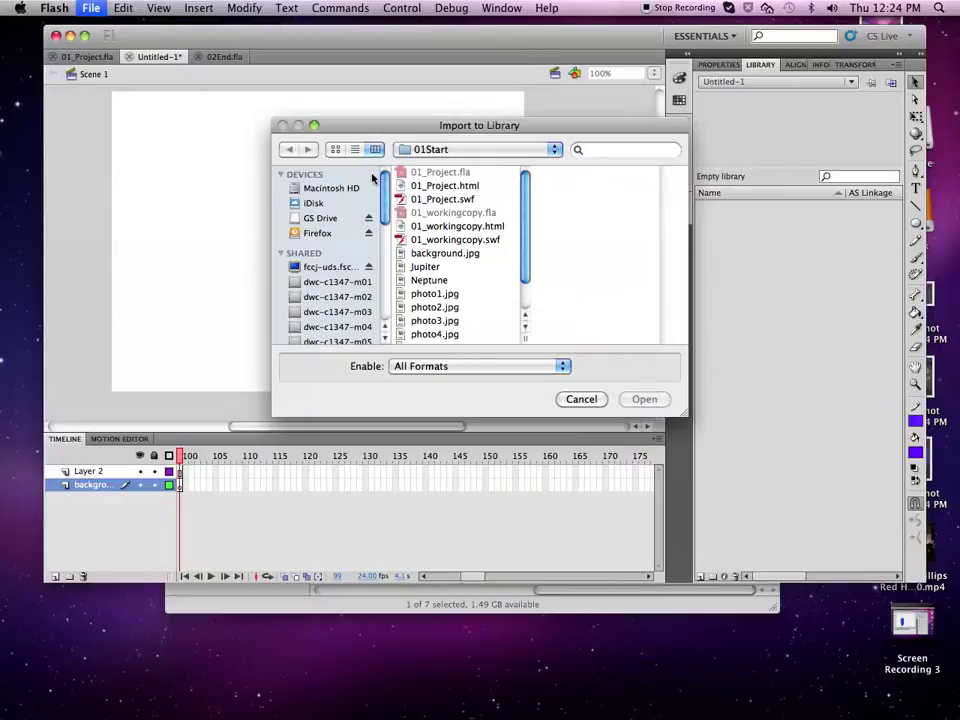
scroll(522, 308, down, 2)
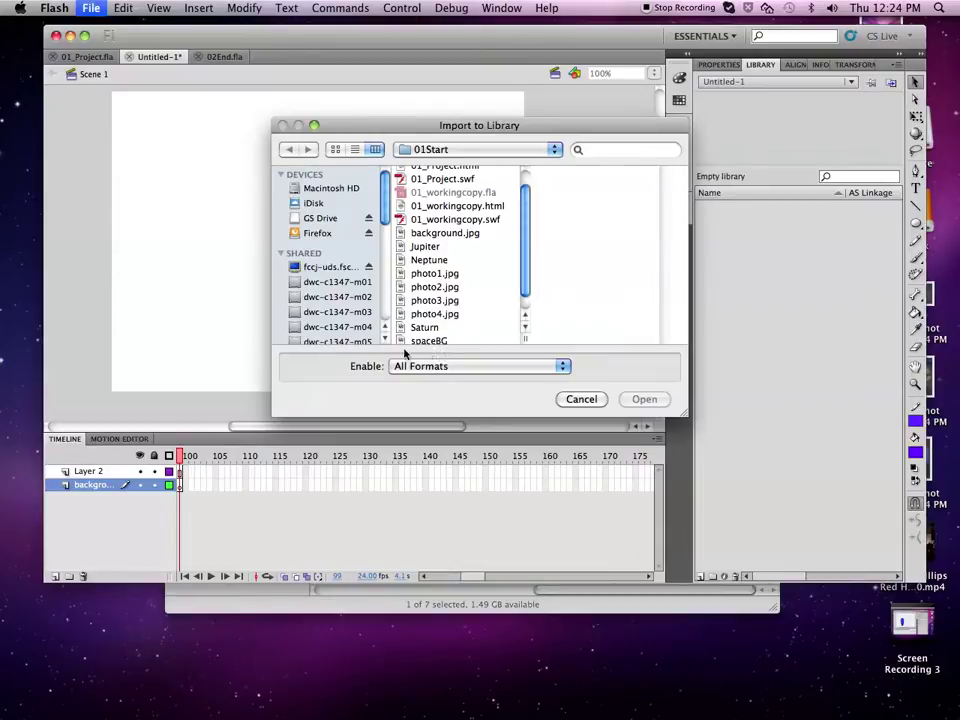
click(310, 233)
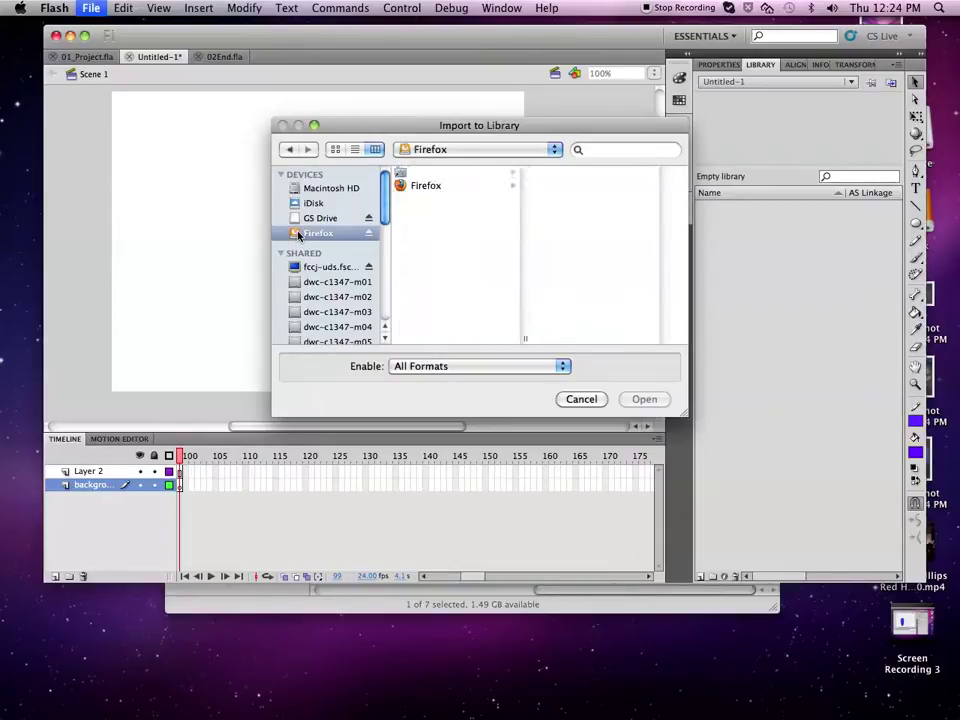
click(339, 219)
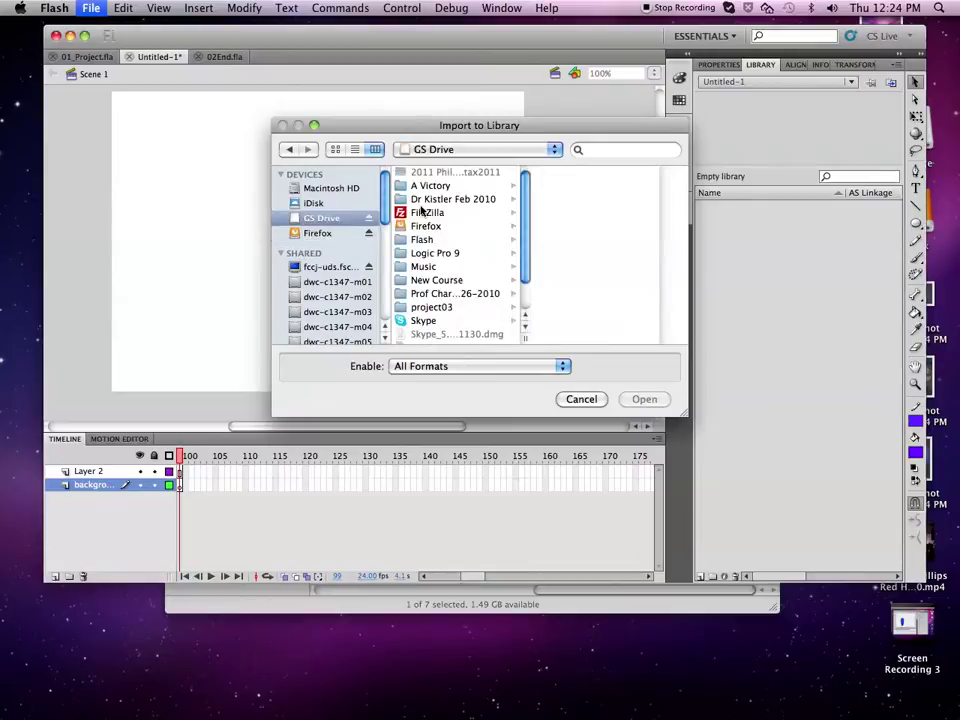
click(420, 240)
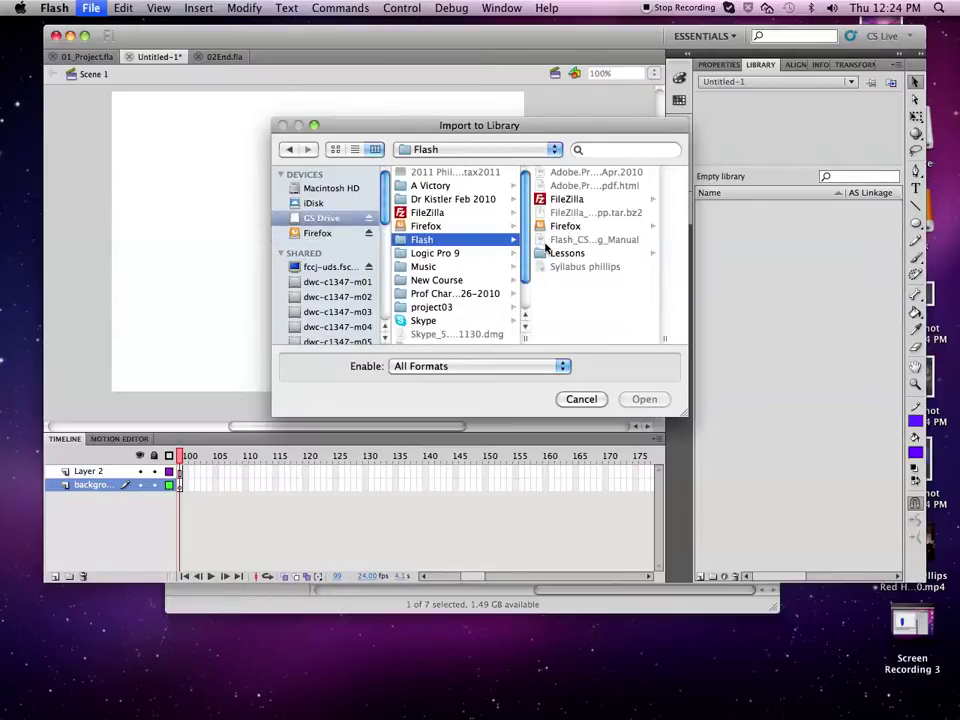
click(560, 253)
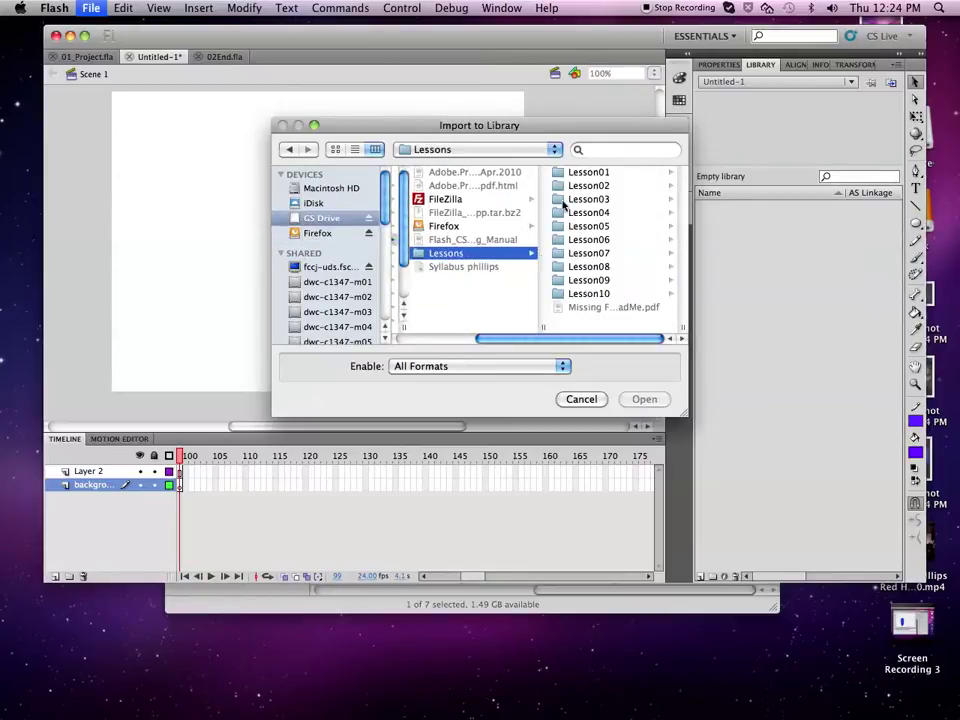
click(566, 199)
click(560, 189)
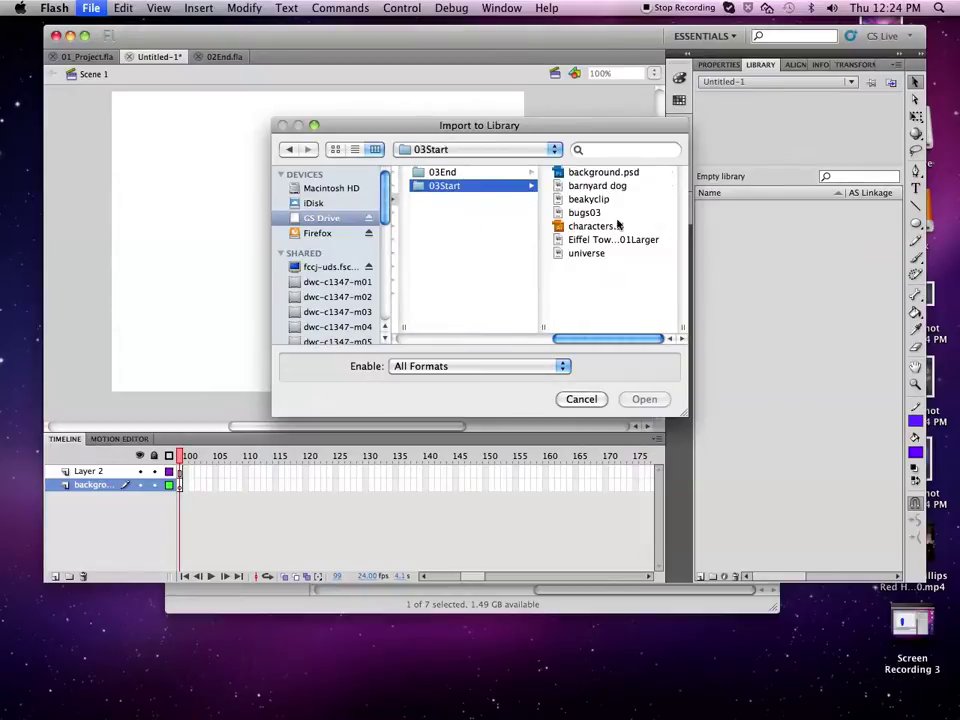
Step: Import background.psd, barnyard dog, beakyclip, bugs03, the Eiffel Tower render and universe, converting both Photoshop layers to Flash Layers
click(572, 176)
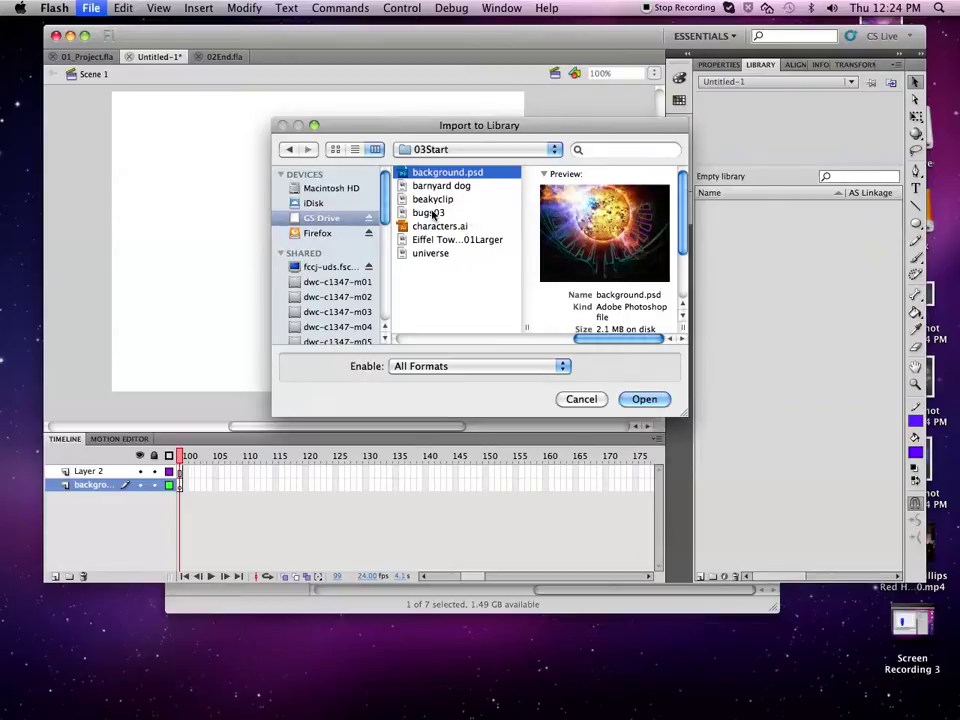
shift+click(428, 212)
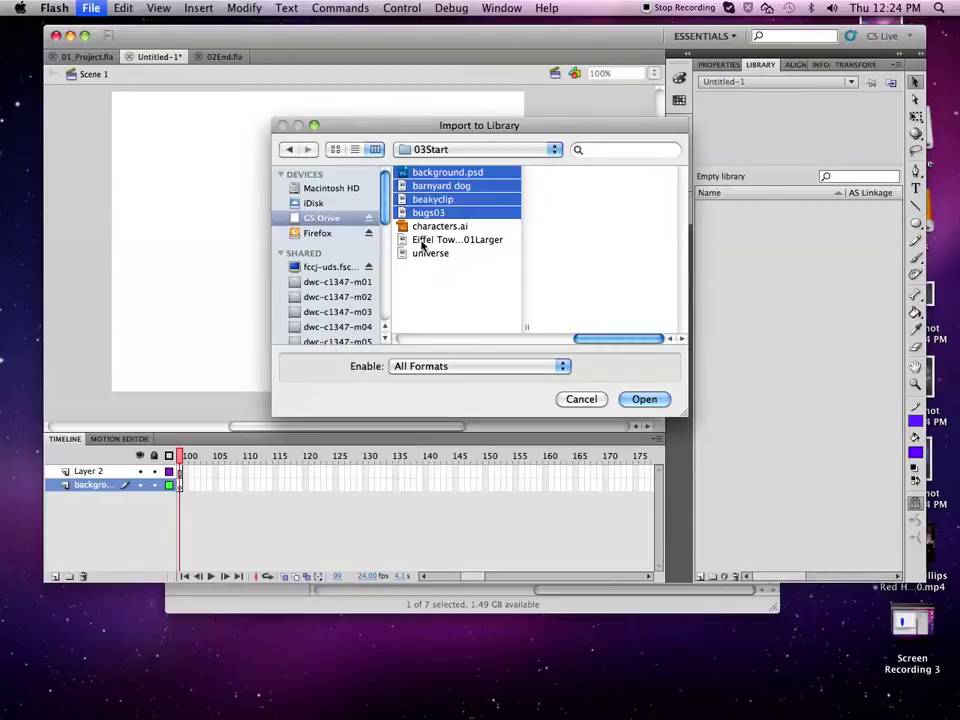
super+click(421, 241)
super+click(424, 254)
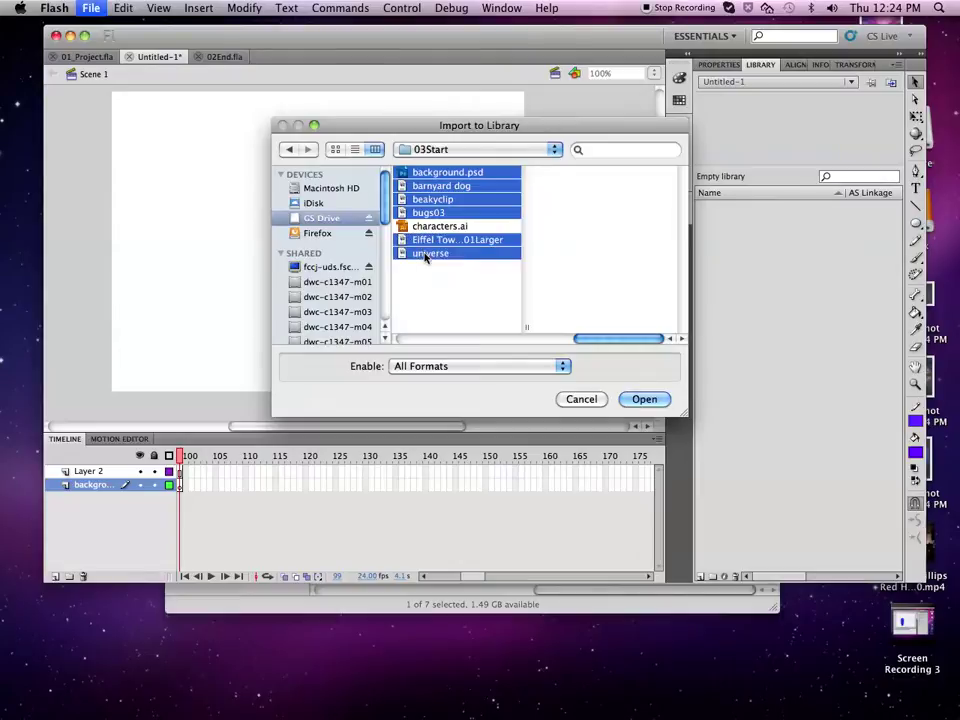
click(643, 399)
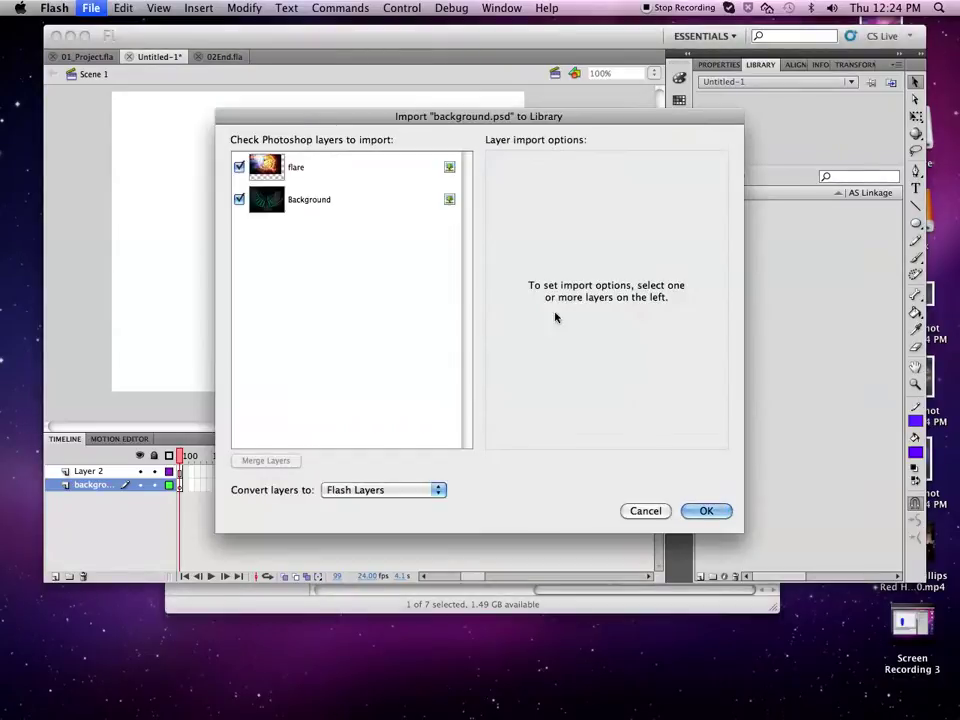
click(722, 511)
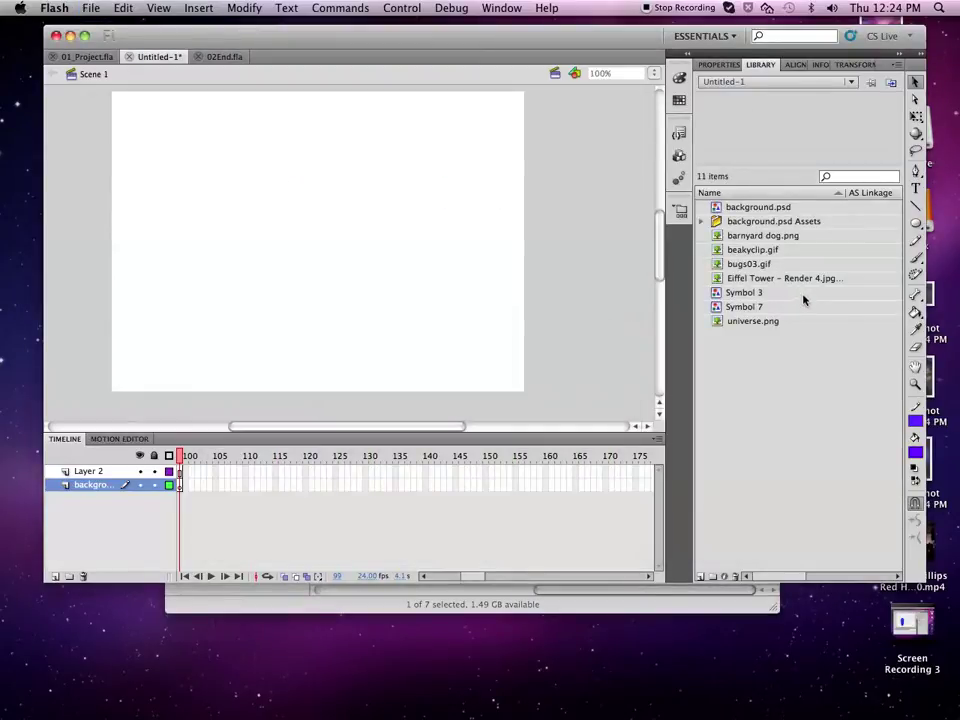
Step: Place universe.png on the stage in the background layer and set its position to X 0, Y 0
click(740, 321)
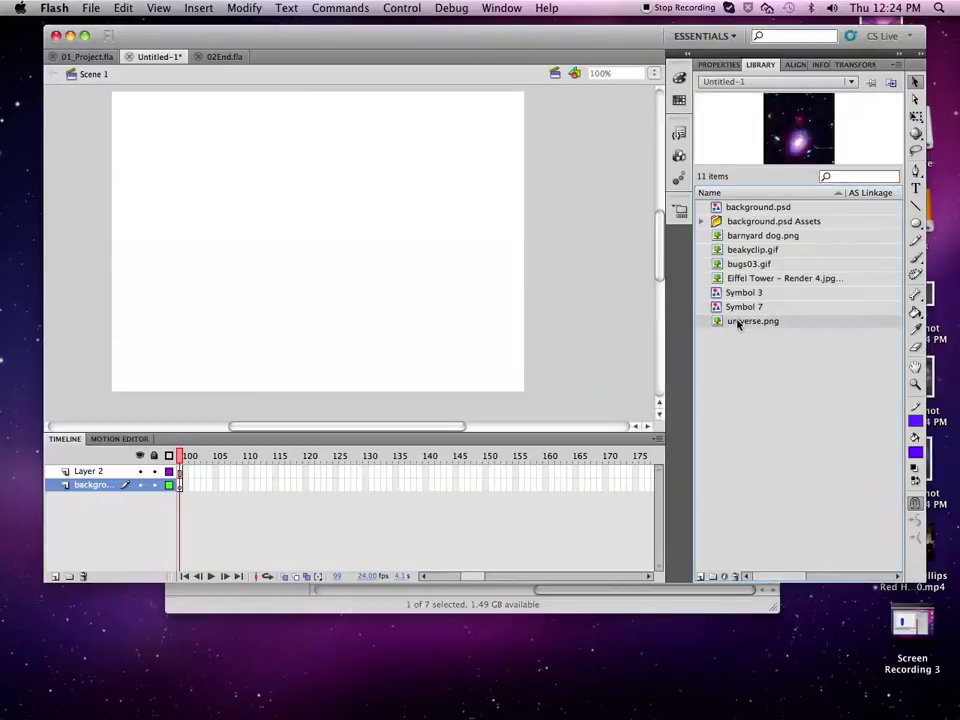
click(311, 251)
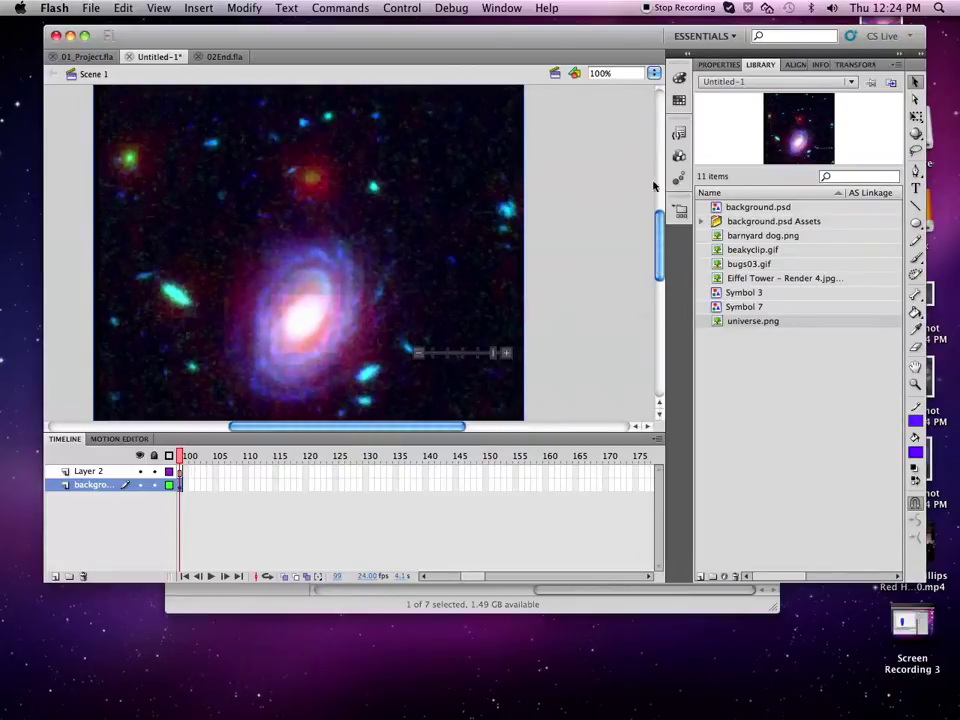
click(719, 65)
click(766, 171)
text(0)
click(838, 171)
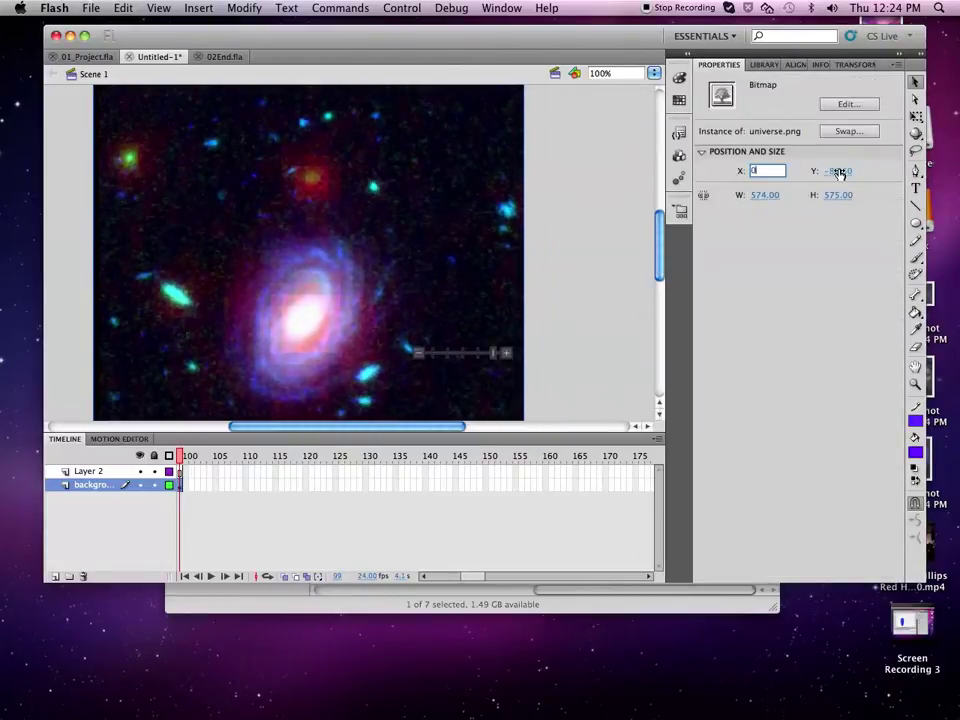
text(0)
Step: Resize the universe.png bitmap to 550 wide and 400 high
click(760, 195)
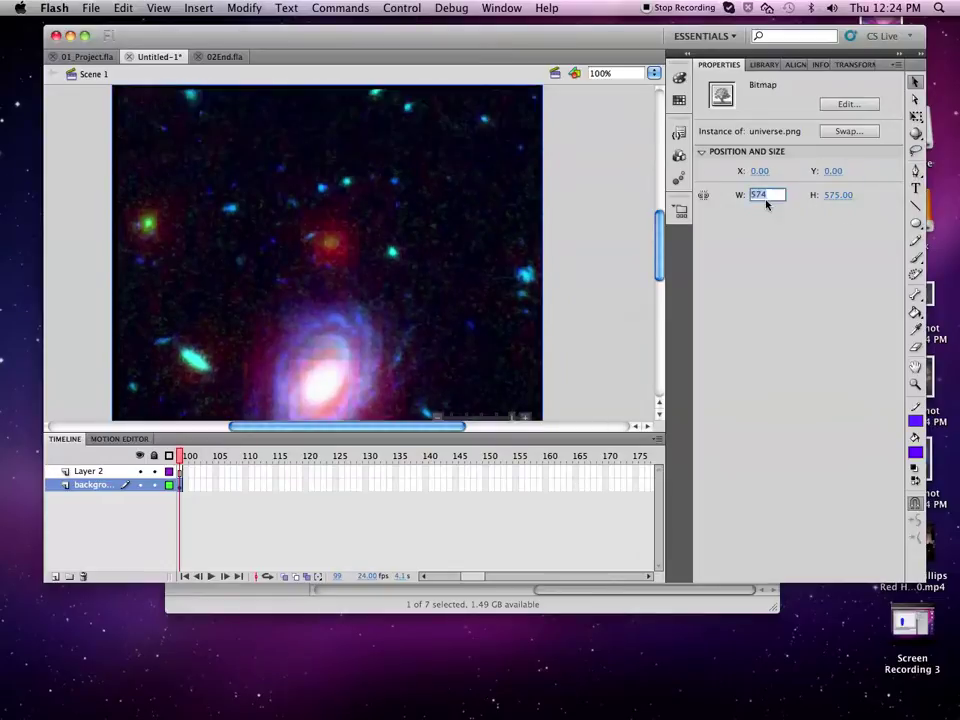
text(550)
click(838, 195)
text(4)
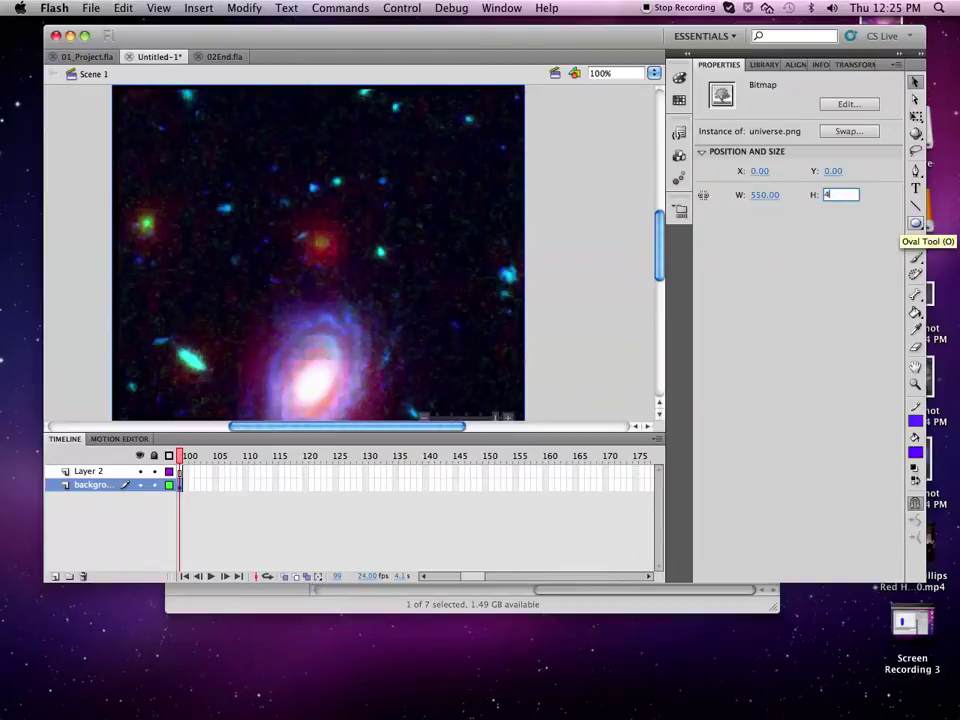
text(00)
key(Return)
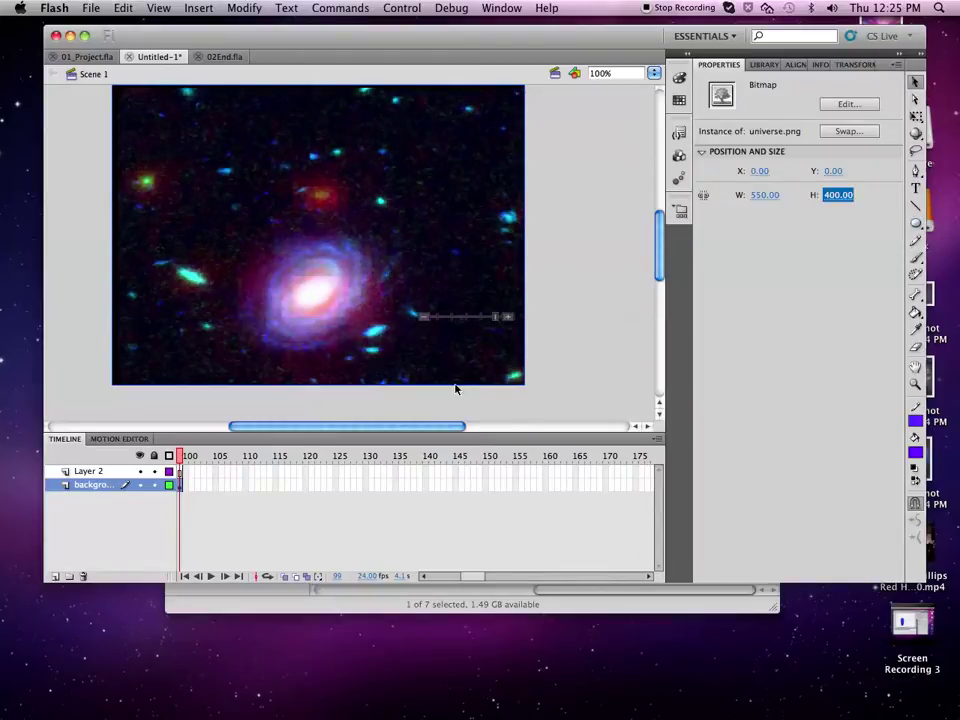
Step: Lock the background layer and make Layer 2 the active layer
click(160, 485)
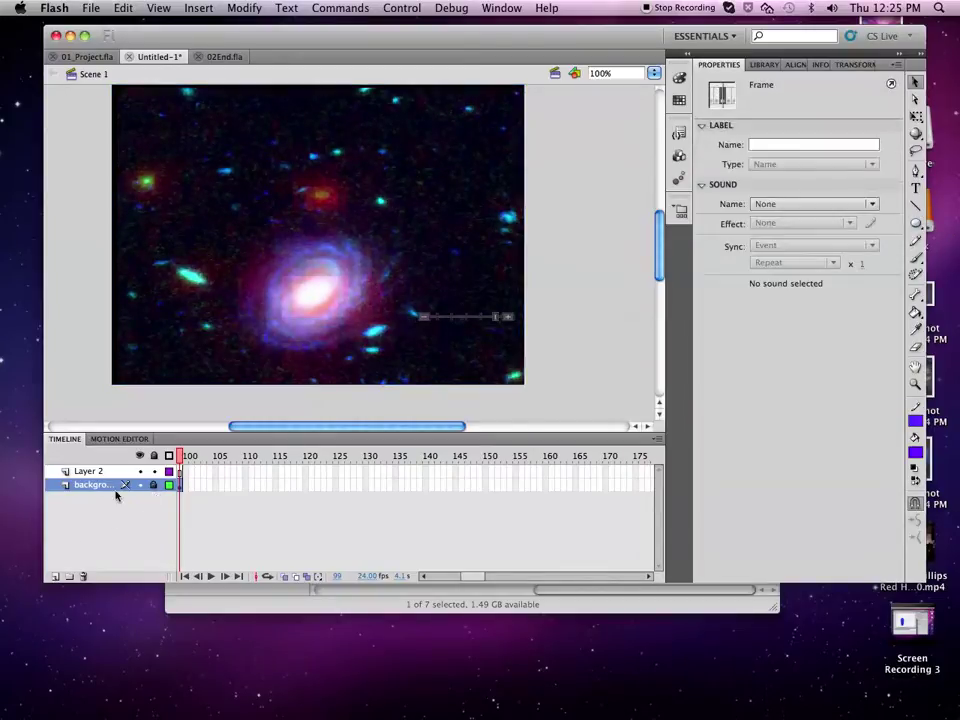
click(82, 472)
double_click(84, 472)
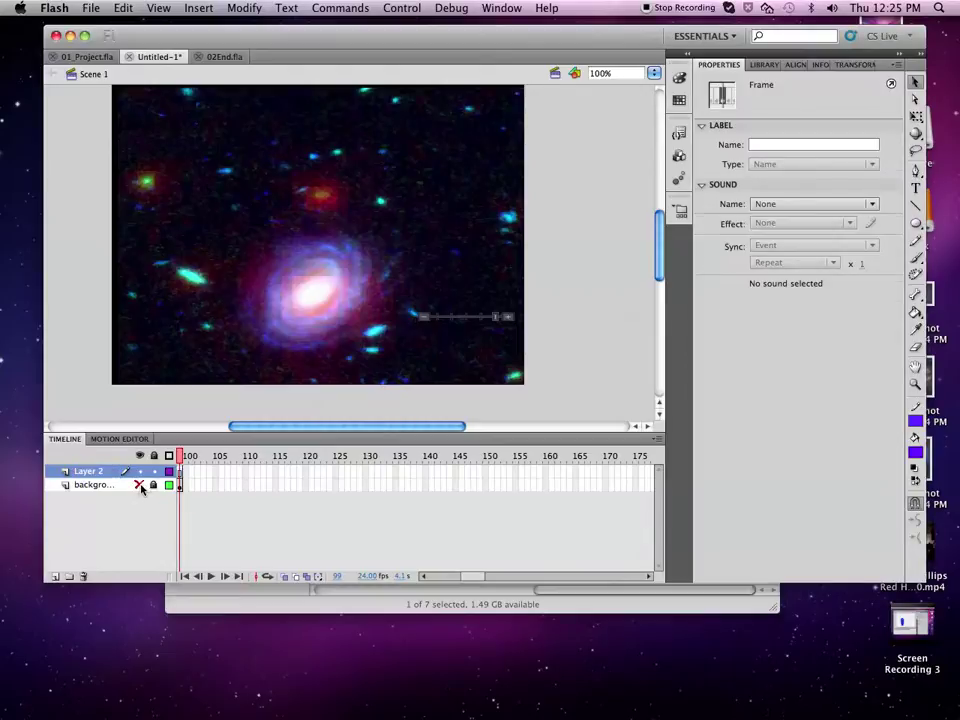
Step: Hide the background layer and change the document's stage colour to bright blue
click(140, 485)
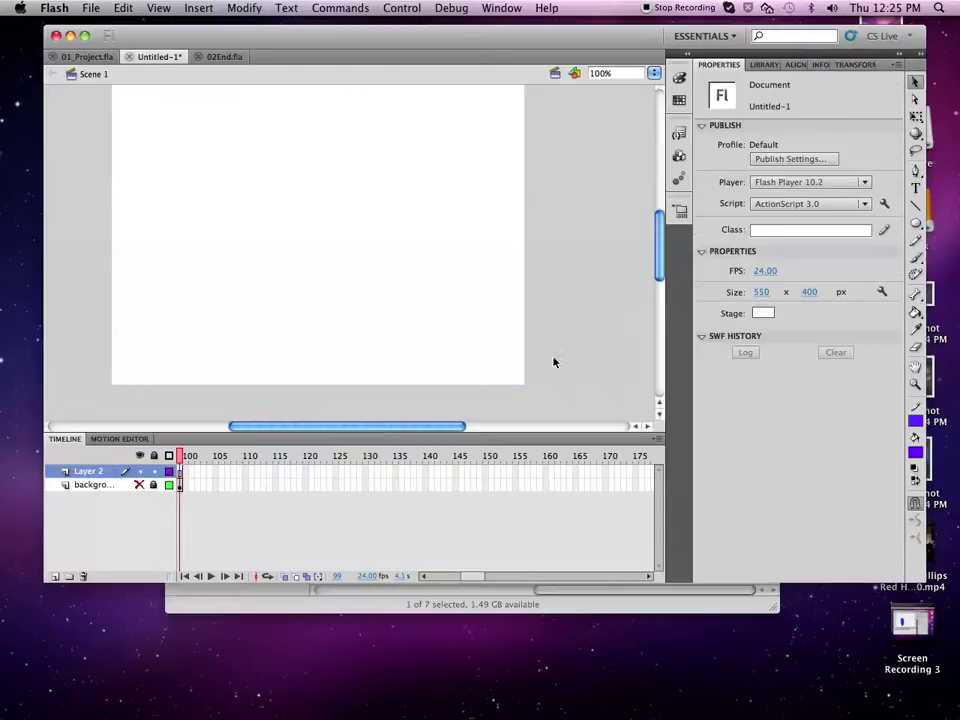
click(763, 313)
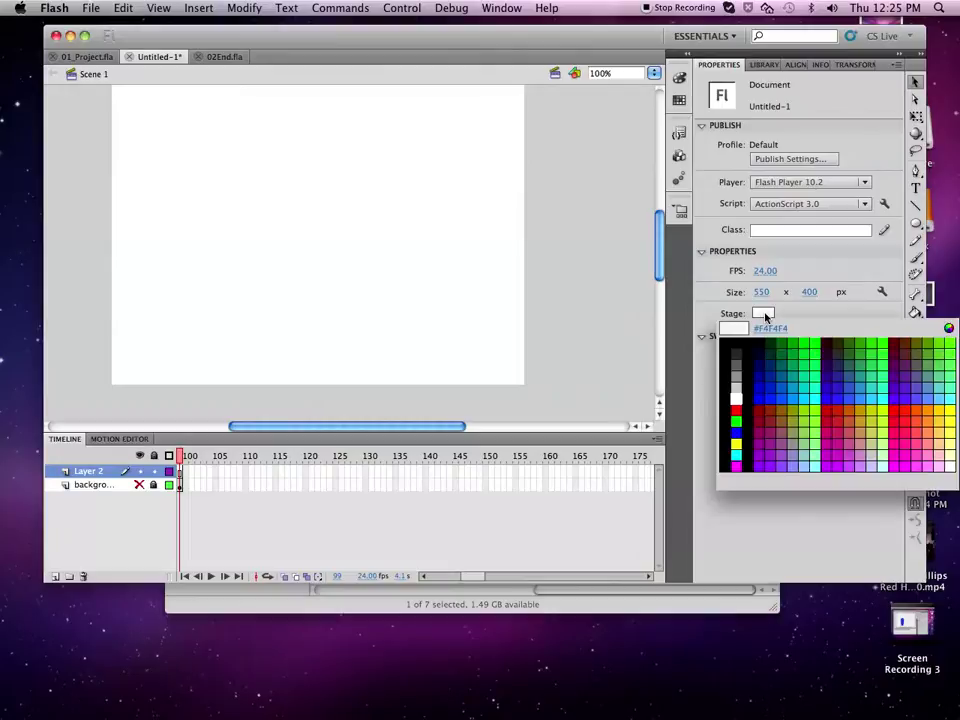
click(805, 390)
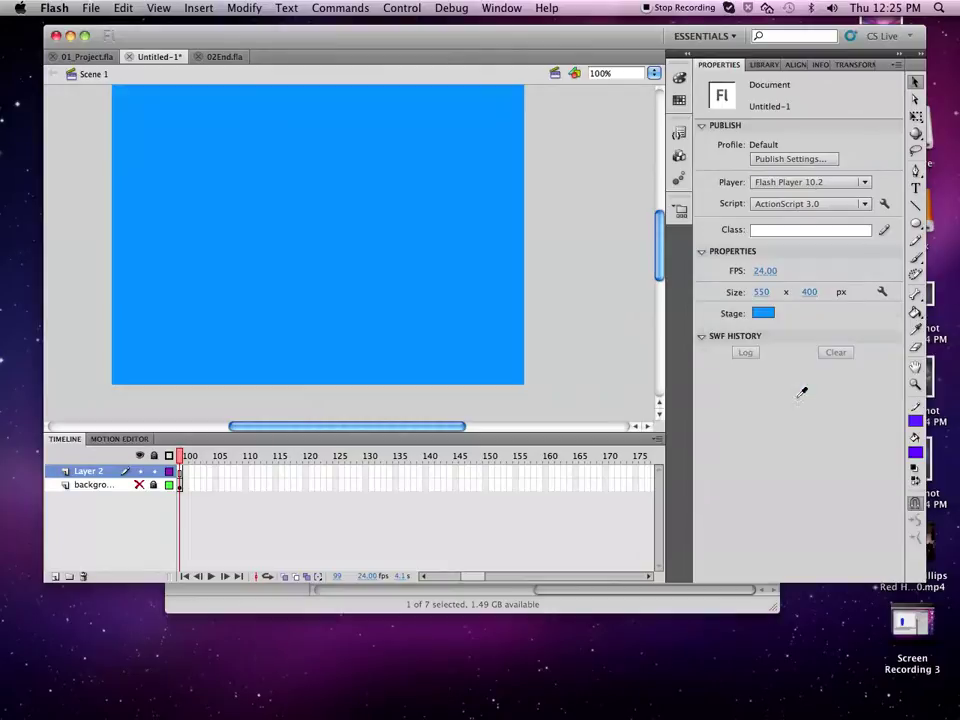
Step: Place bugs03.gif from the library on Layer 2 and scale it down with Free Transform to fit the stage
click(768, 64)
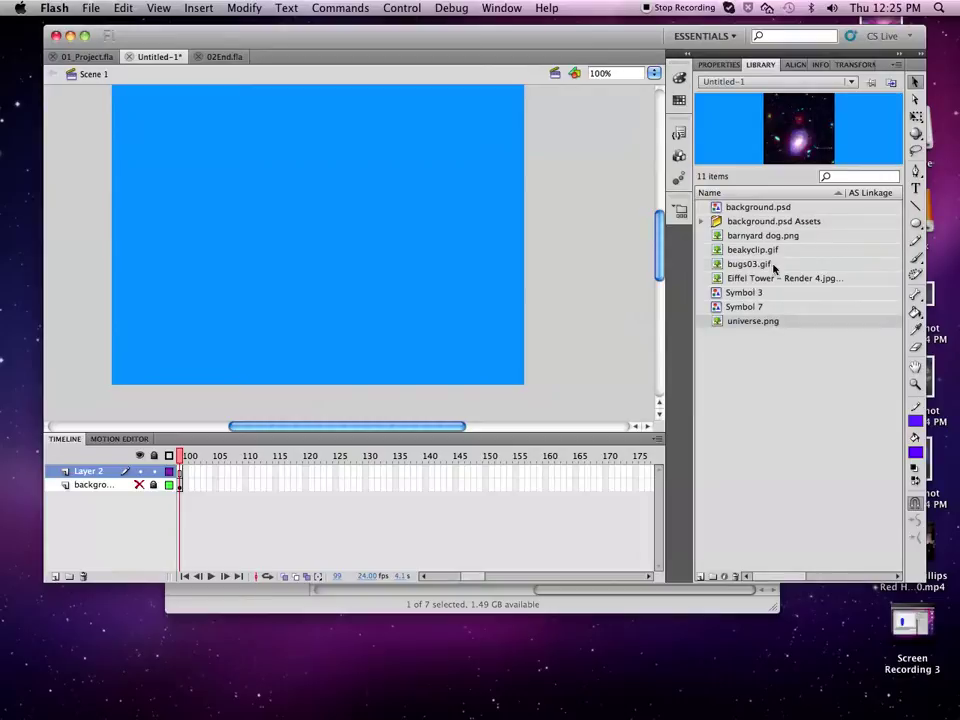
drag(748, 264, 375, 270)
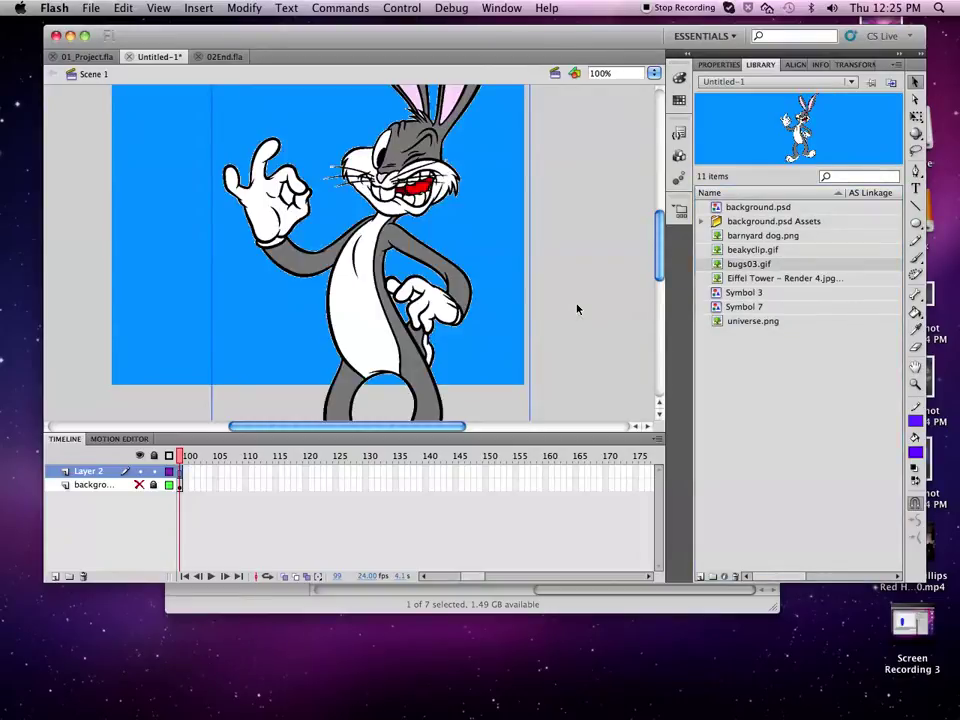
drag(376, 318, 327, 318)
drag(660, 268, 660, 235)
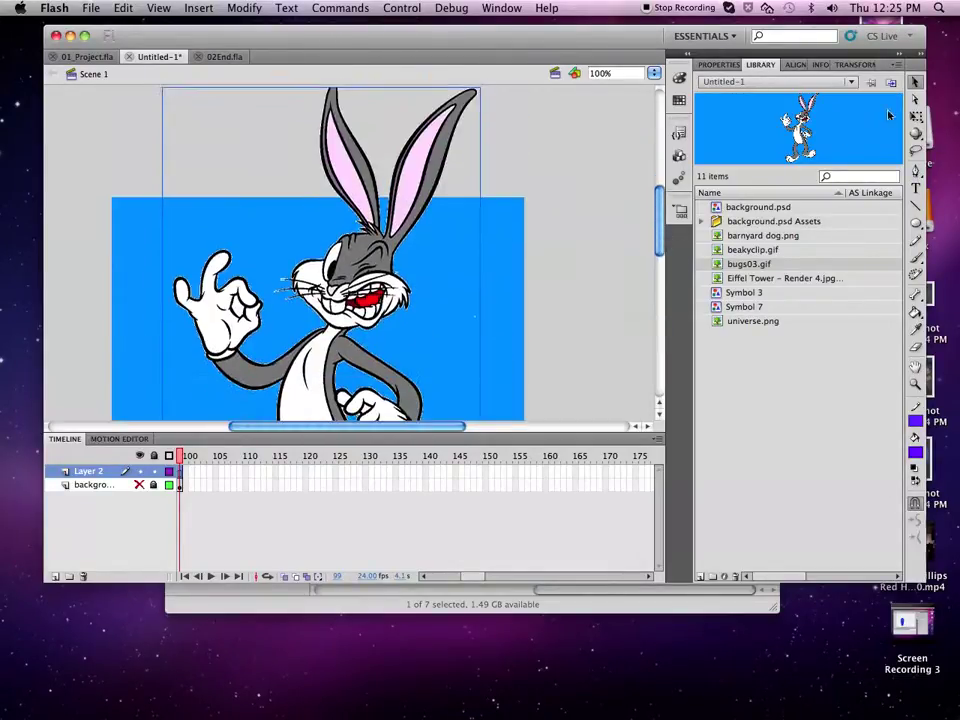
key(q)
drag(481, 88, 373, 270)
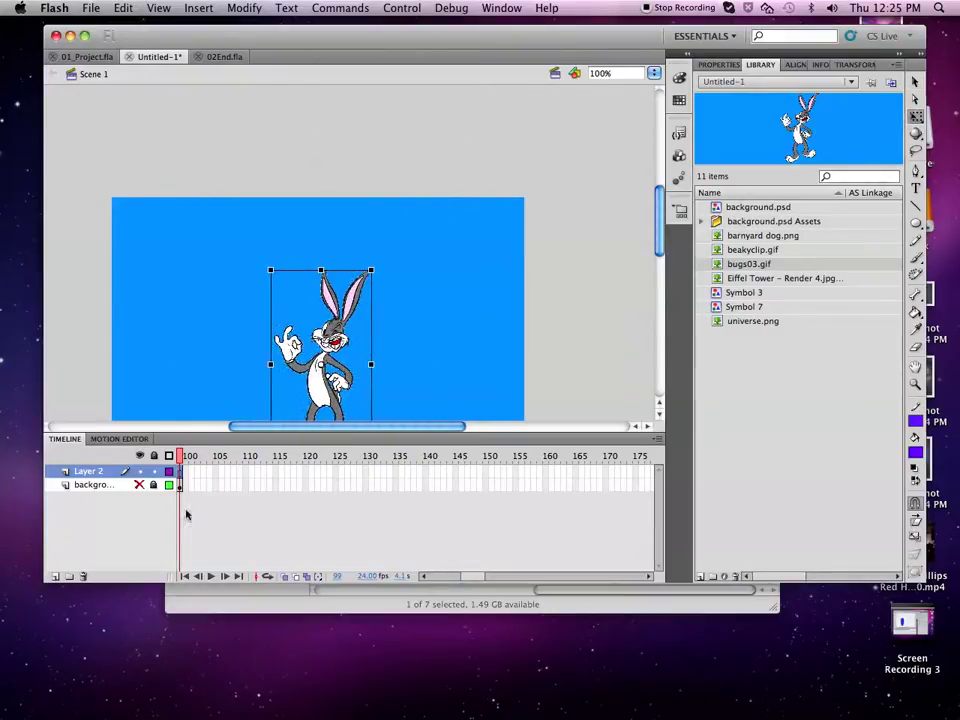
Step: Rename Layer 2 as bugs and move the rabbit to the right half of the stage
double_click(80, 477)
text(bugs)
key(Return)
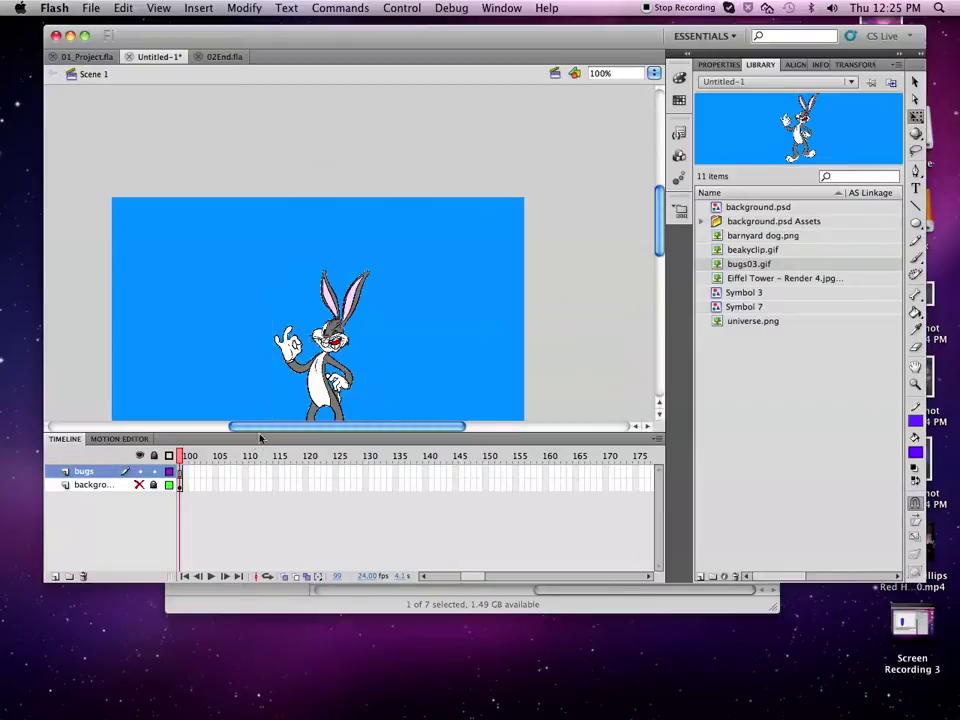
drag(320, 340, 400, 308)
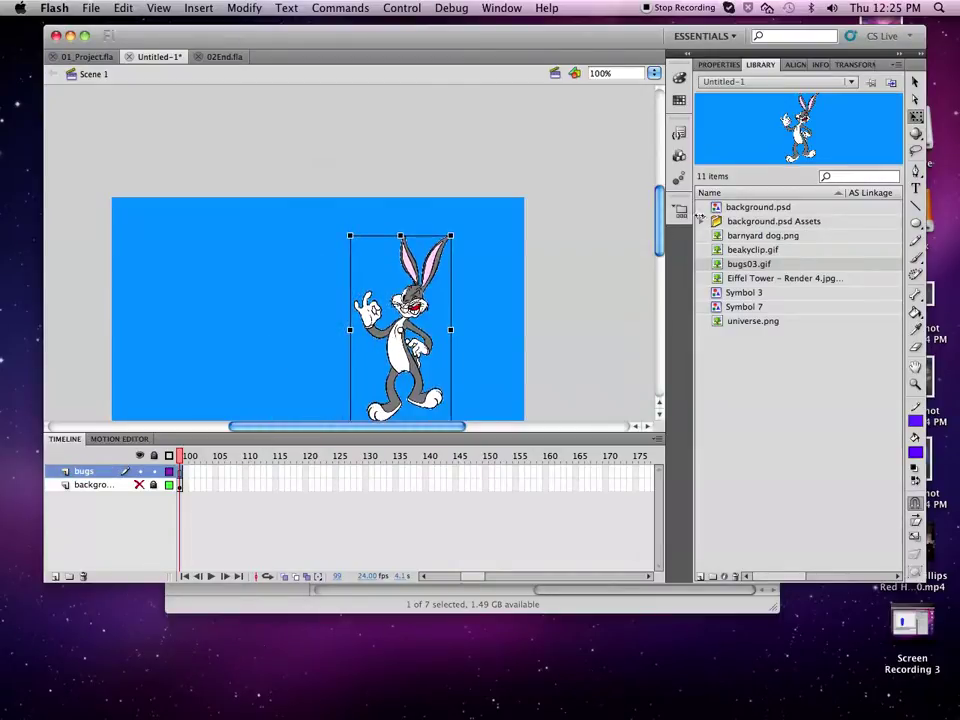
scroll(497, 177, down, 3)
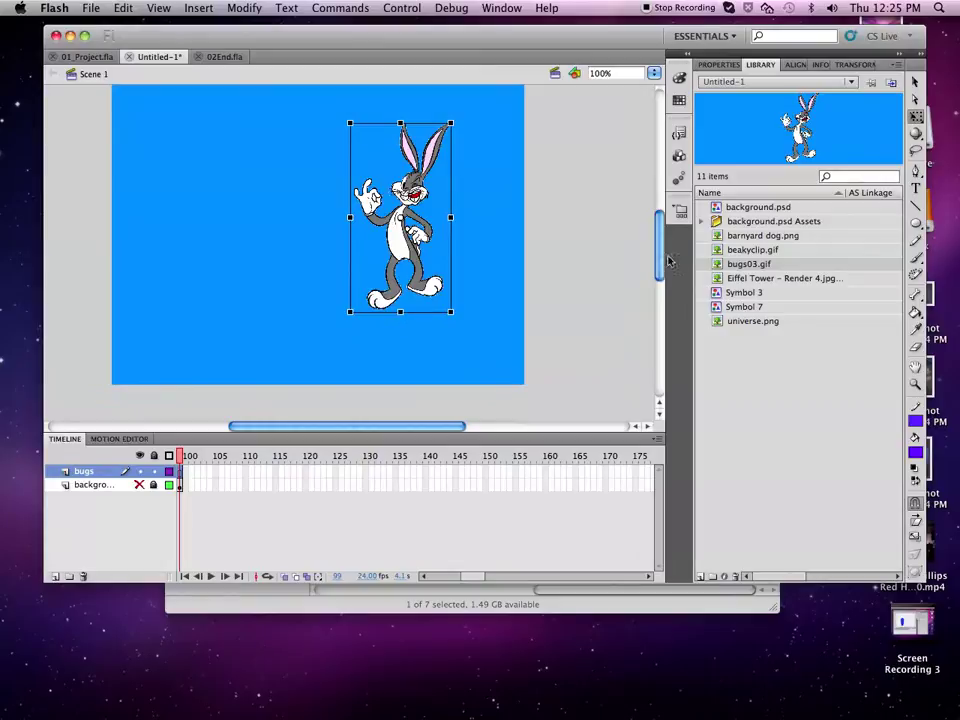
Step: Add a new layer above bugs and place barnyard dog.png on the stage to the left of the rabbit
click(56, 577)
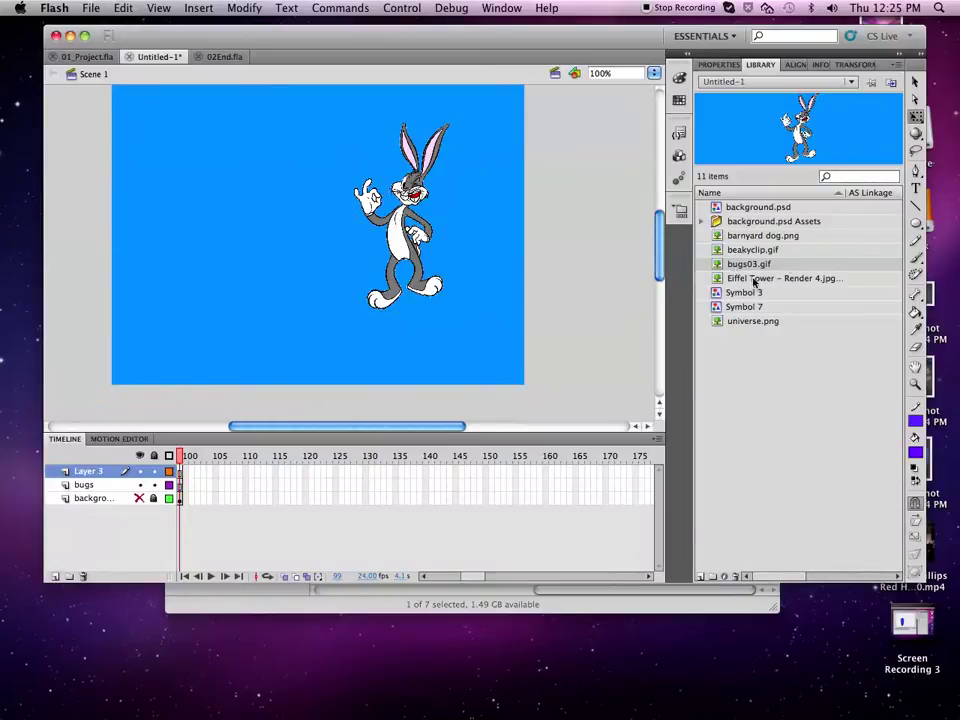
click(727, 236)
drag(727, 240, 248, 244)
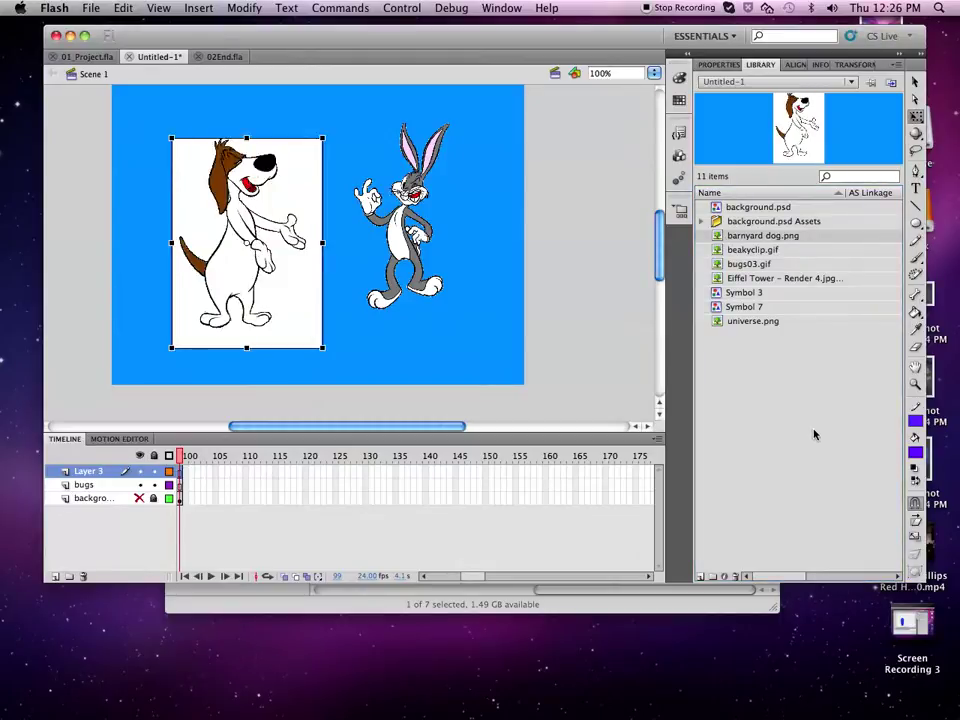
Step: Break apart the barnyard dog bitmap on Layer 3
click(654, 73)
click(660, 85)
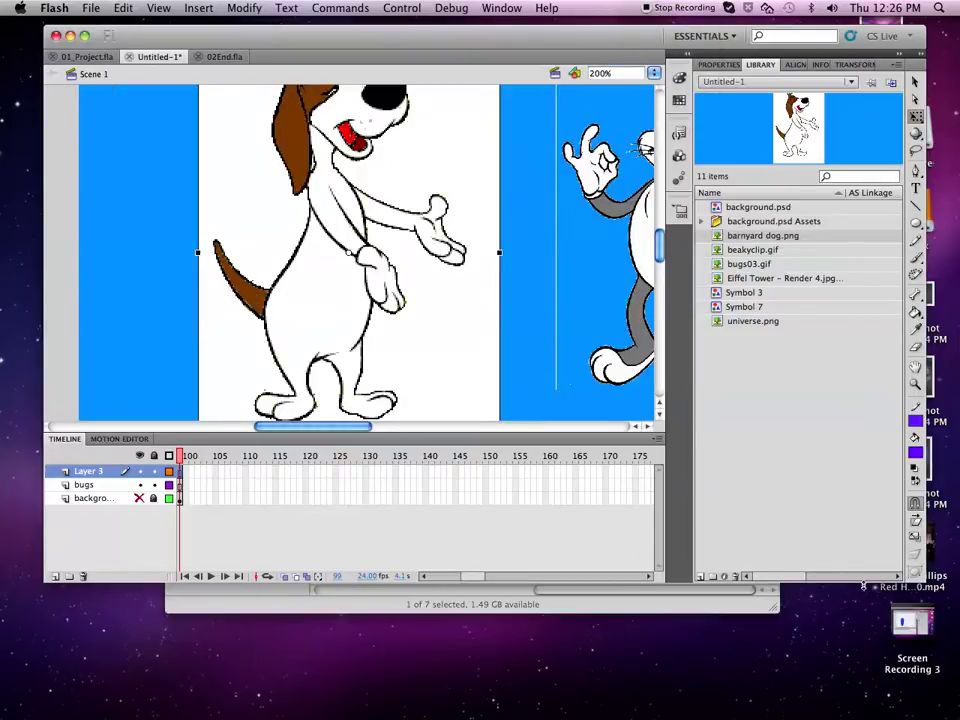
drag(896, 577, 896, 705)
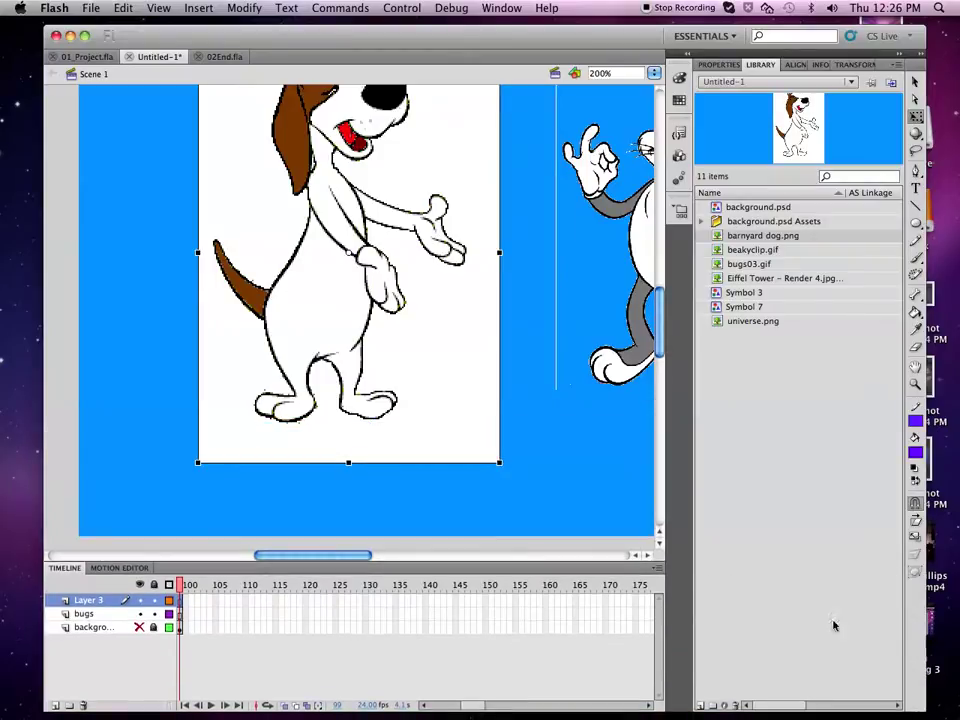
drag(660, 313, 660, 305)
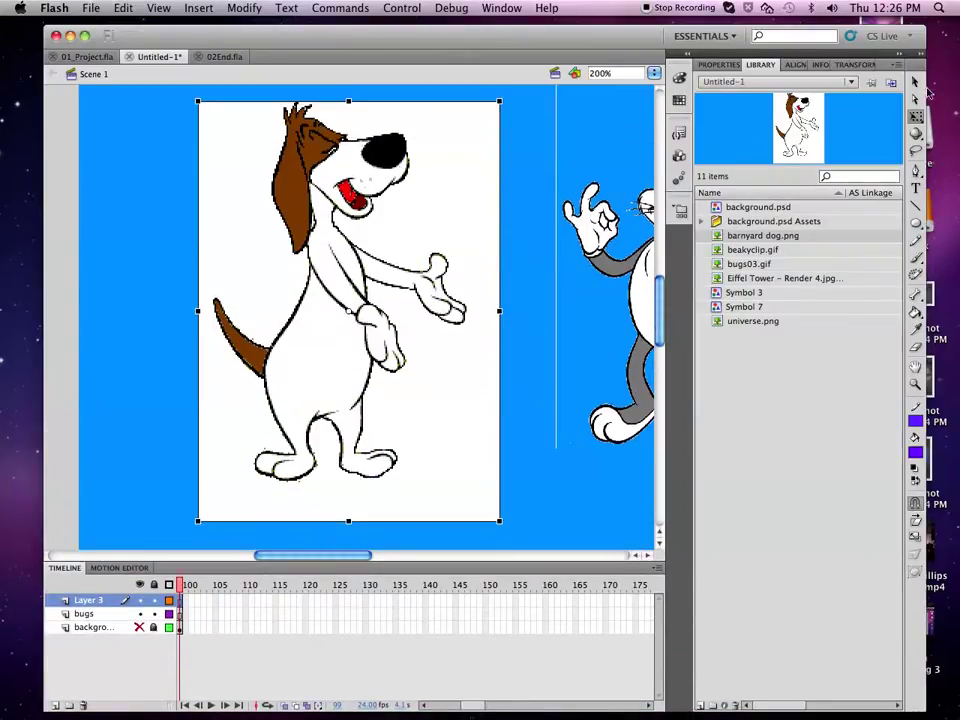
key(v)
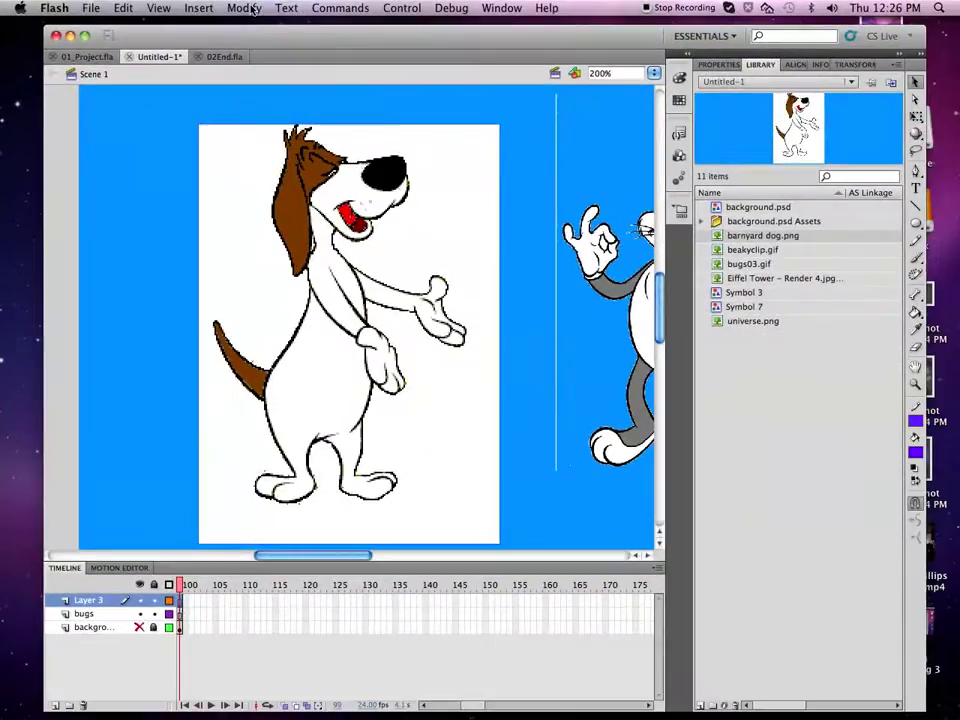
click(245, 8)
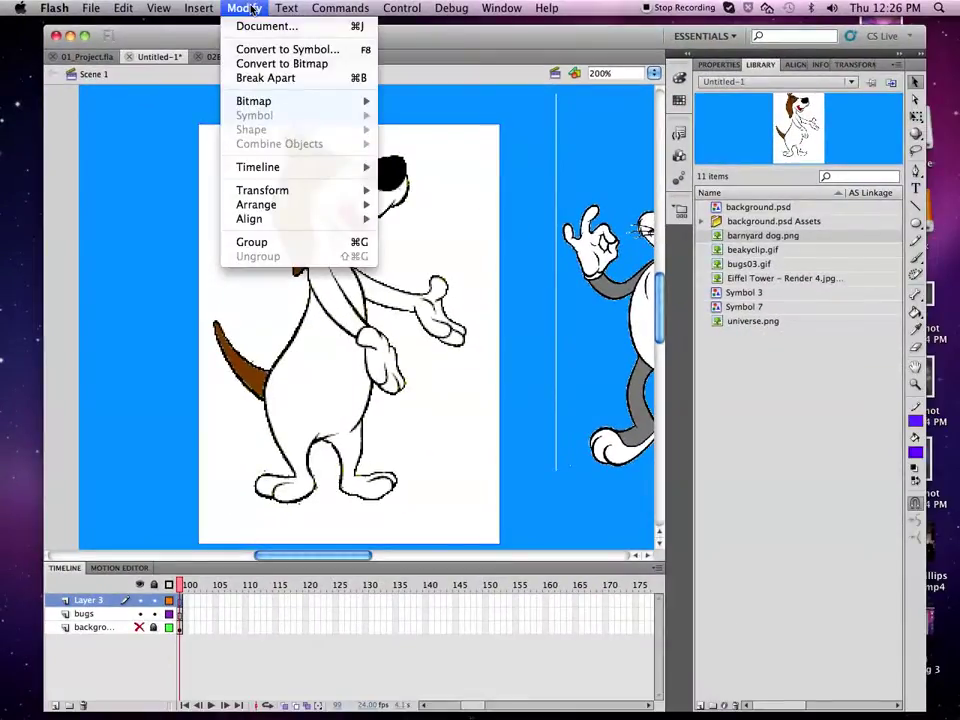
click(278, 78)
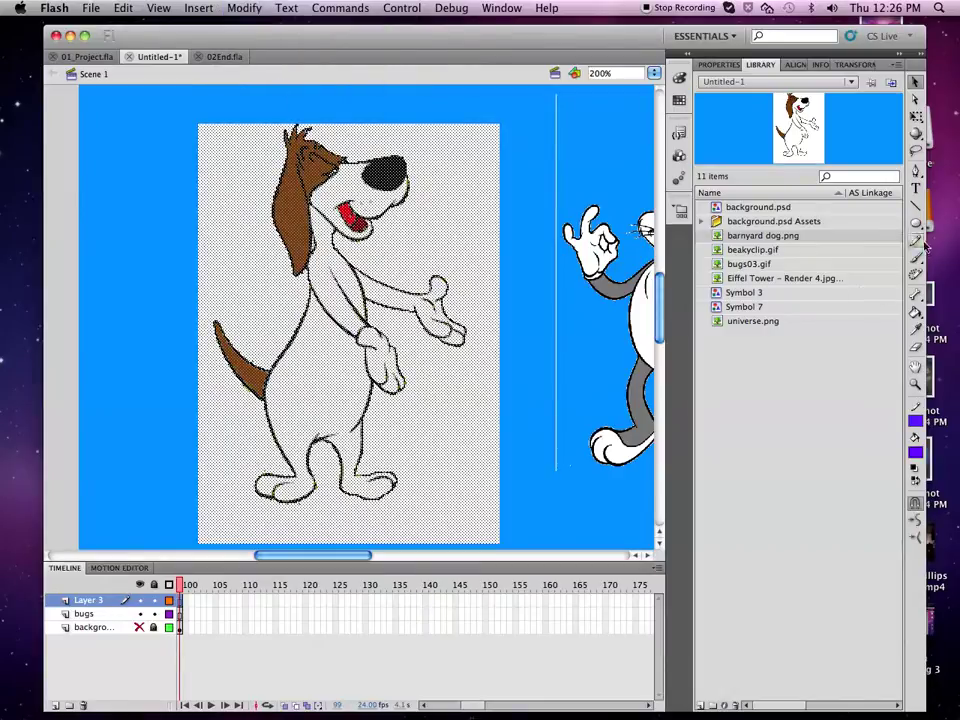
Step: Set the Lasso tool's Magic Wand threshold to 30
click(913, 159)
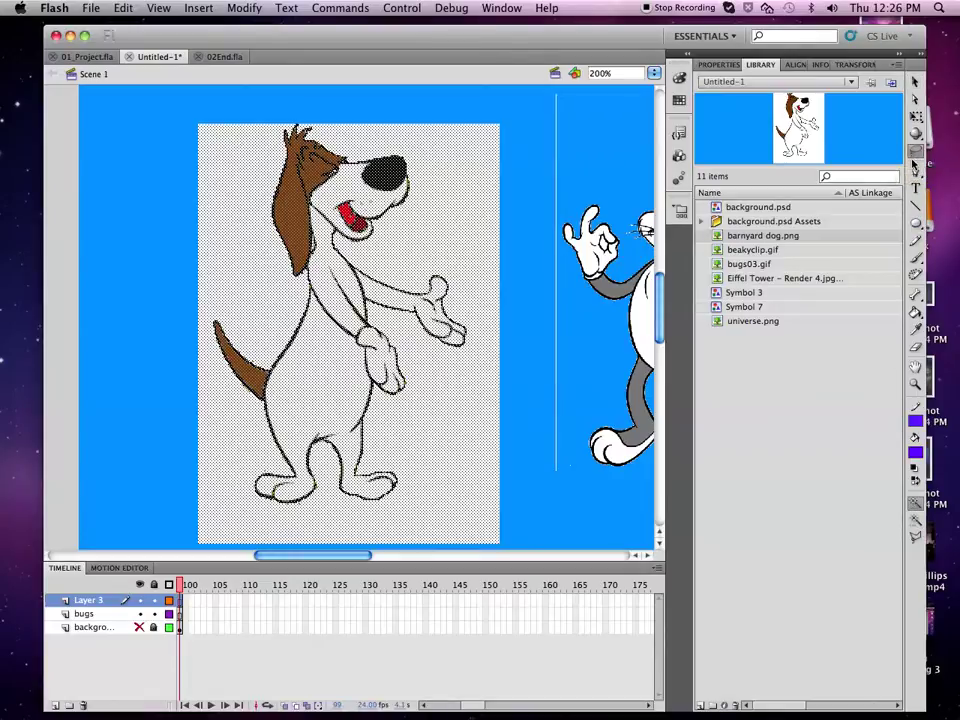
click(914, 524)
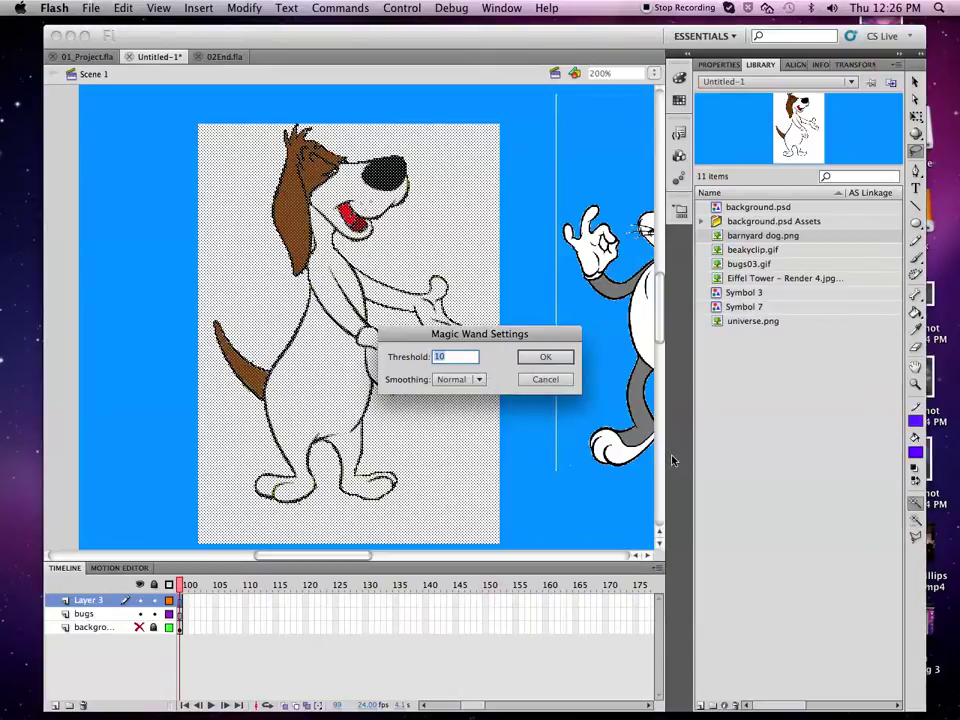
text(30)
click(545, 357)
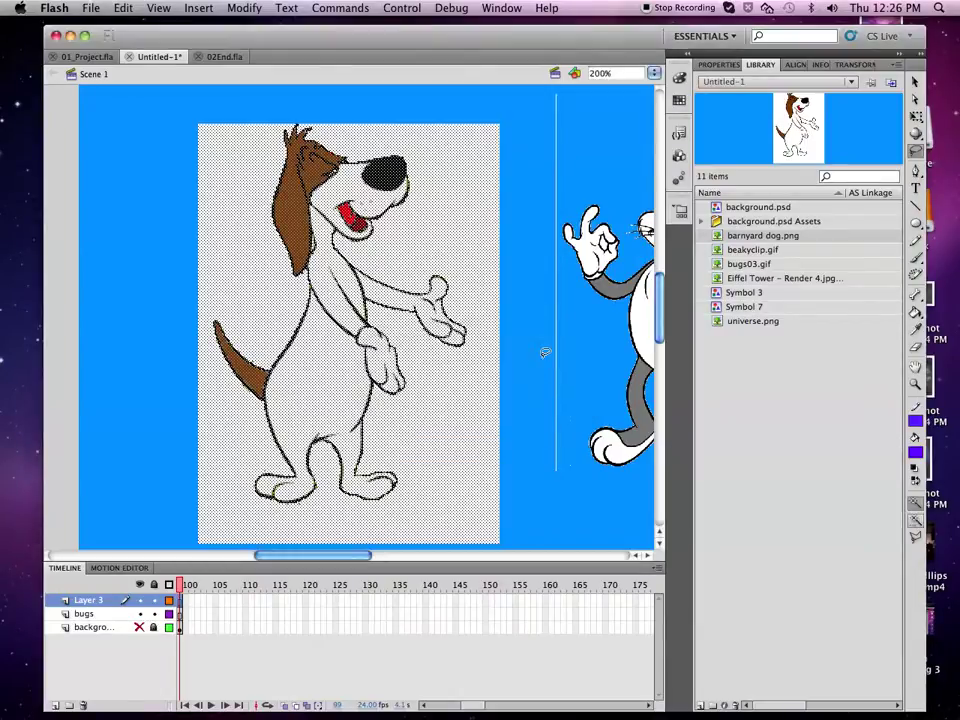
Step: Select the white background around the barnyard dog with the Magic Wand and delete it
click(917, 506)
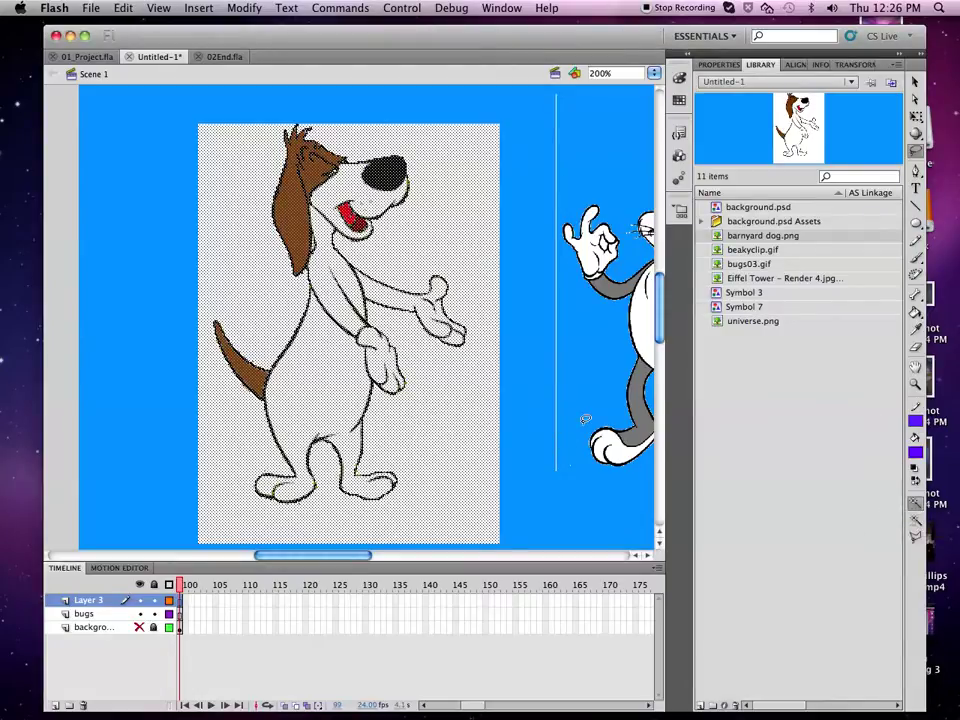
click(576, 417)
click(463, 423)
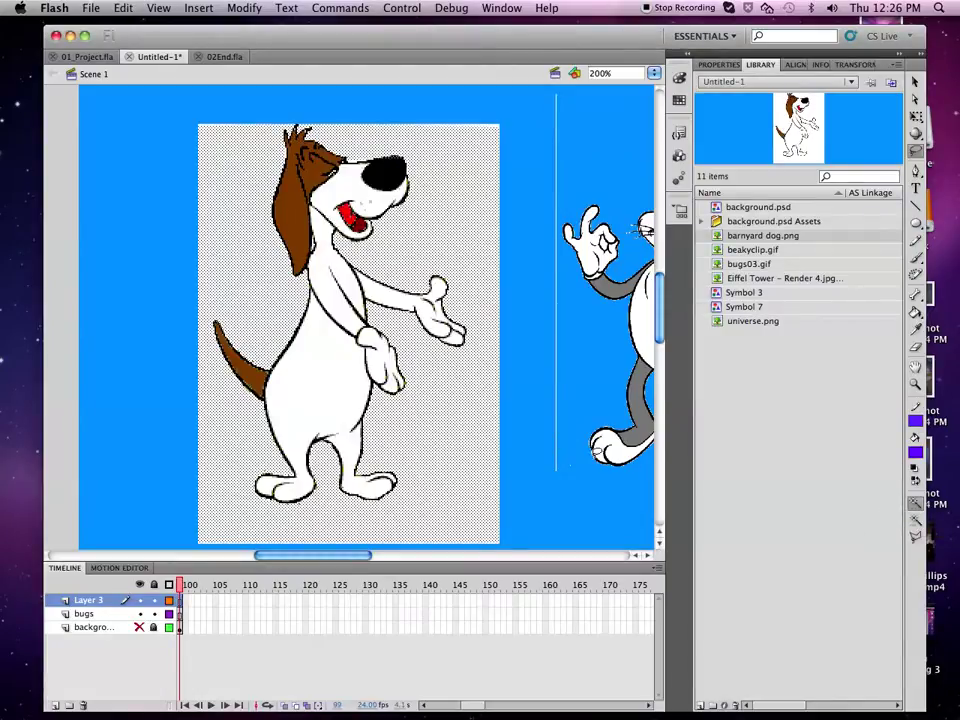
key(Delete)
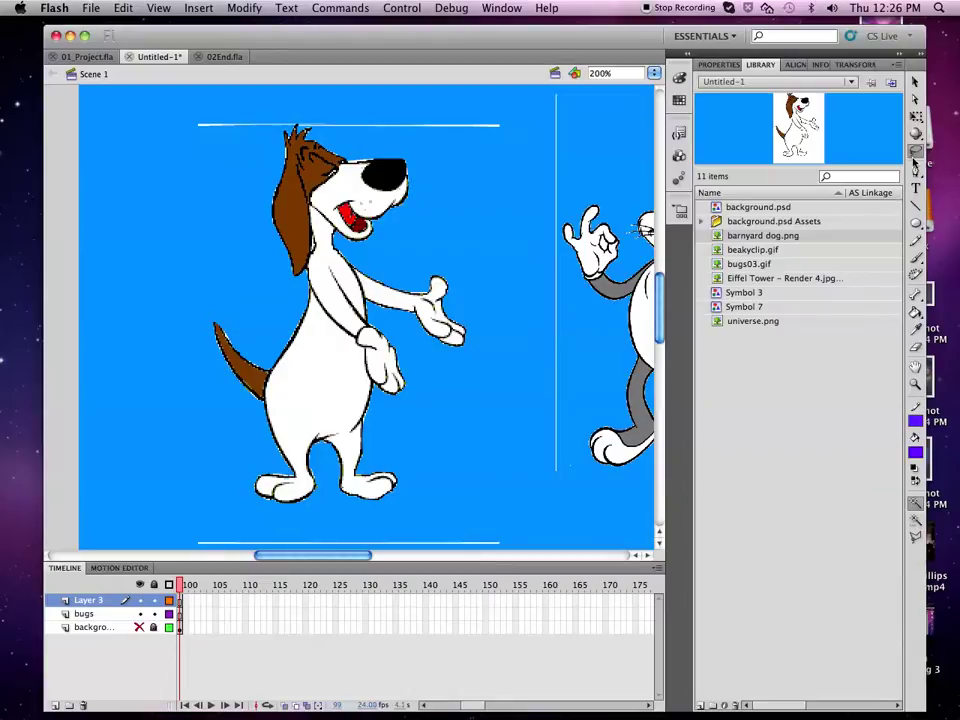
Step: Delete the leftover white horizontal lines below and above the barnyard dog with the Free Transform tool
click(916, 128)
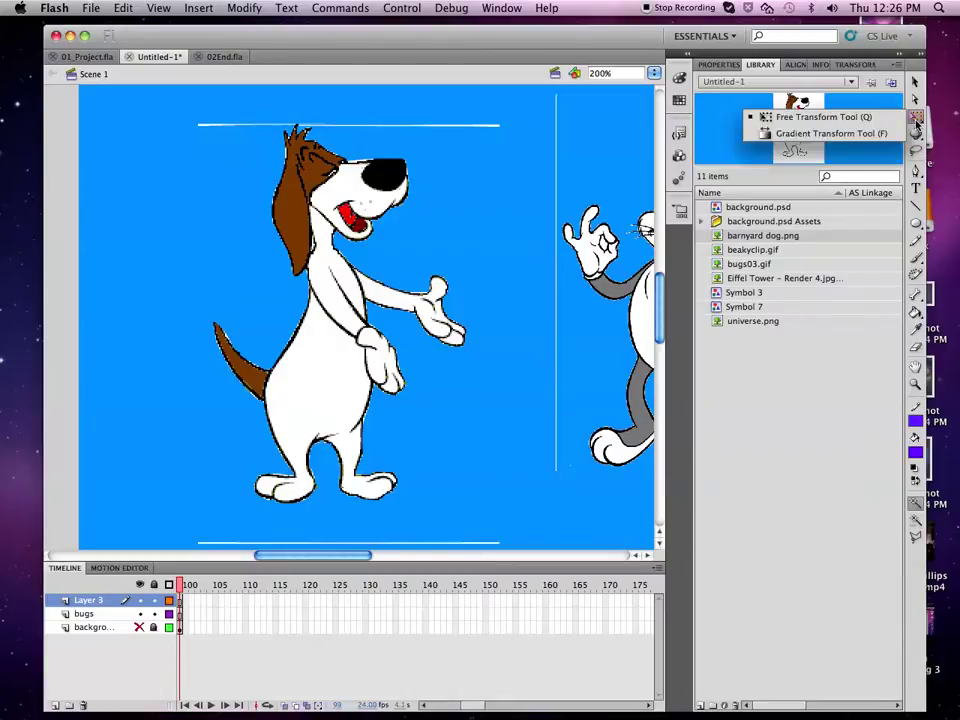
click(822, 117)
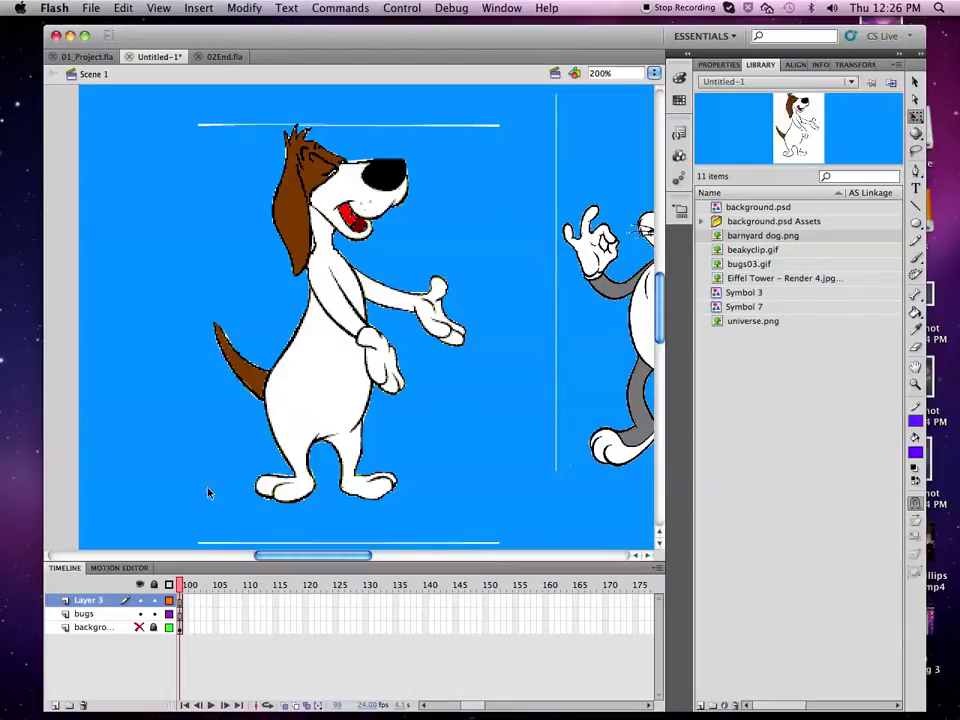
drag(549, 563, 558, 562)
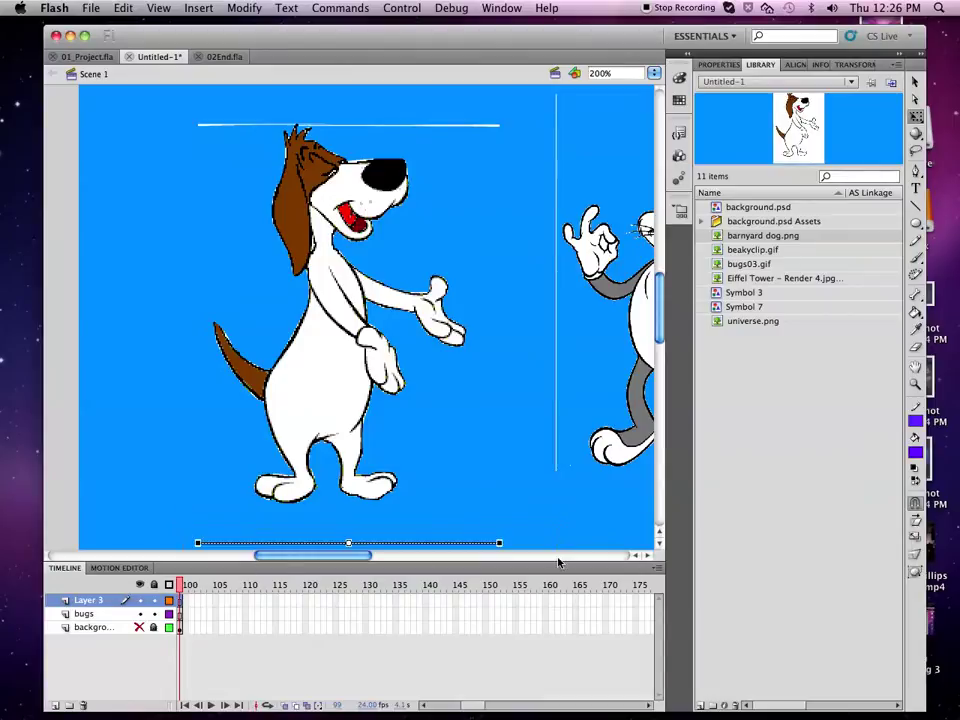
key(Delete)
drag(194, 105, 534, 133)
key(Delete)
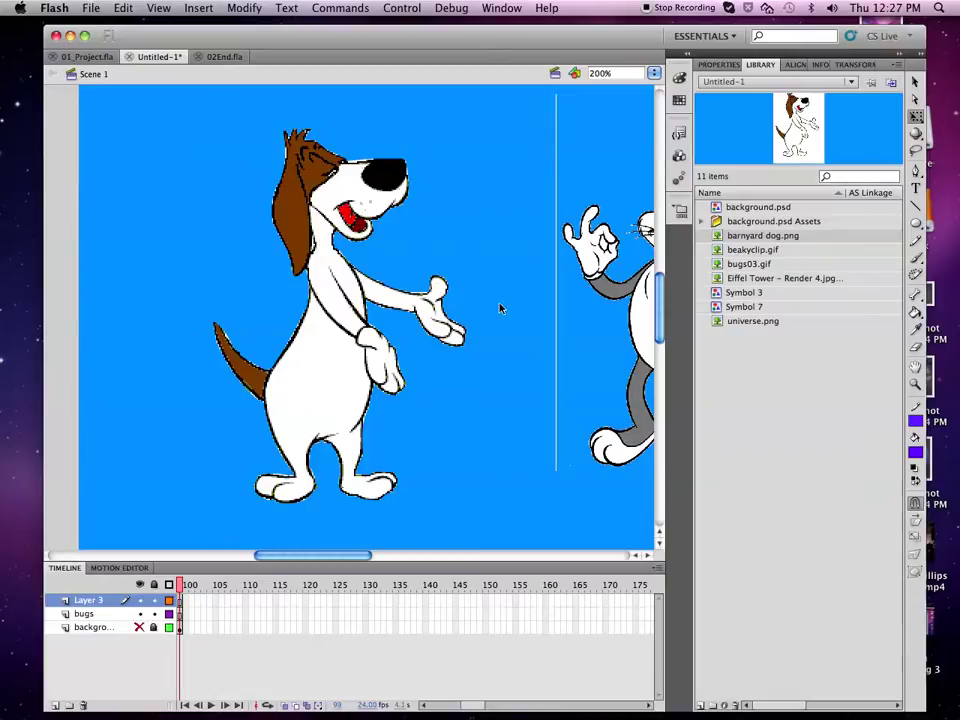
Step: Rename Layer 3 as barnyard dog
double_click(86, 605)
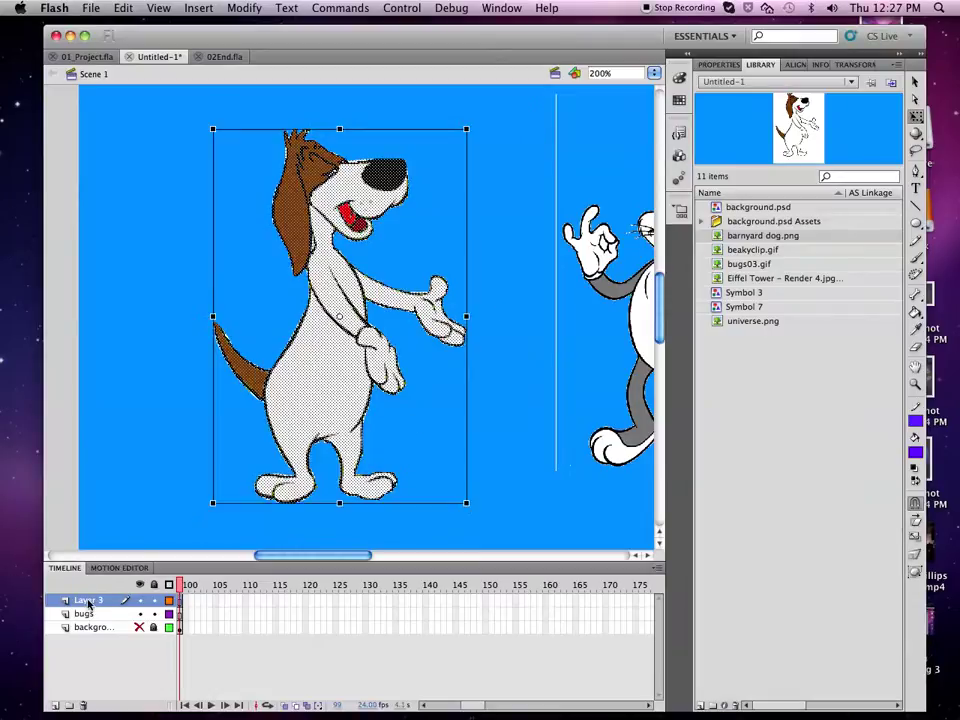
text(barn)
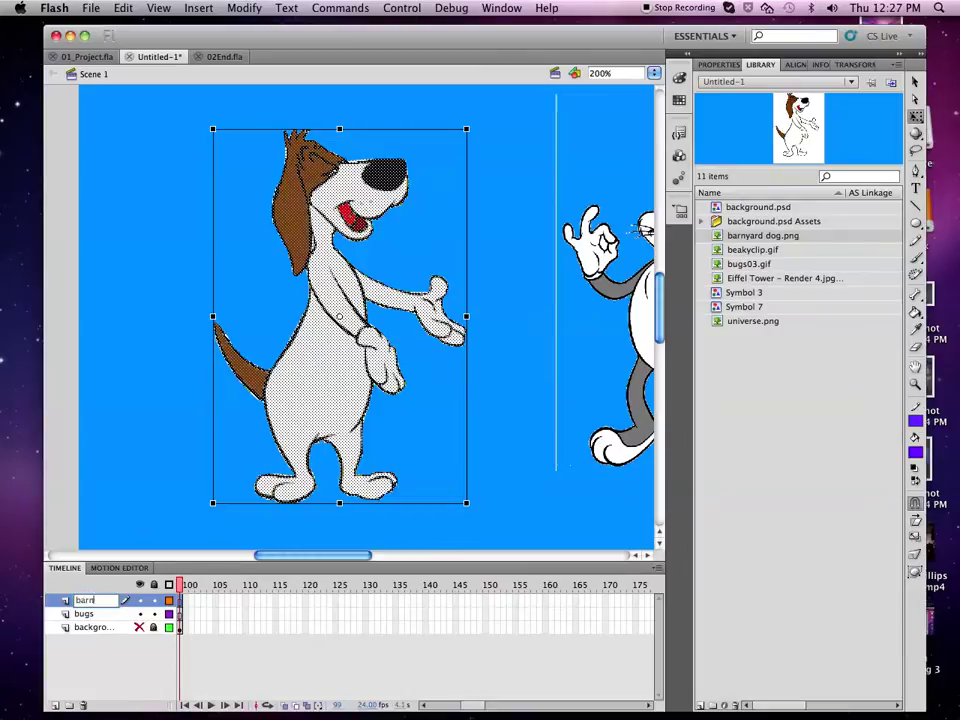
text(yard dog)
key(Return)
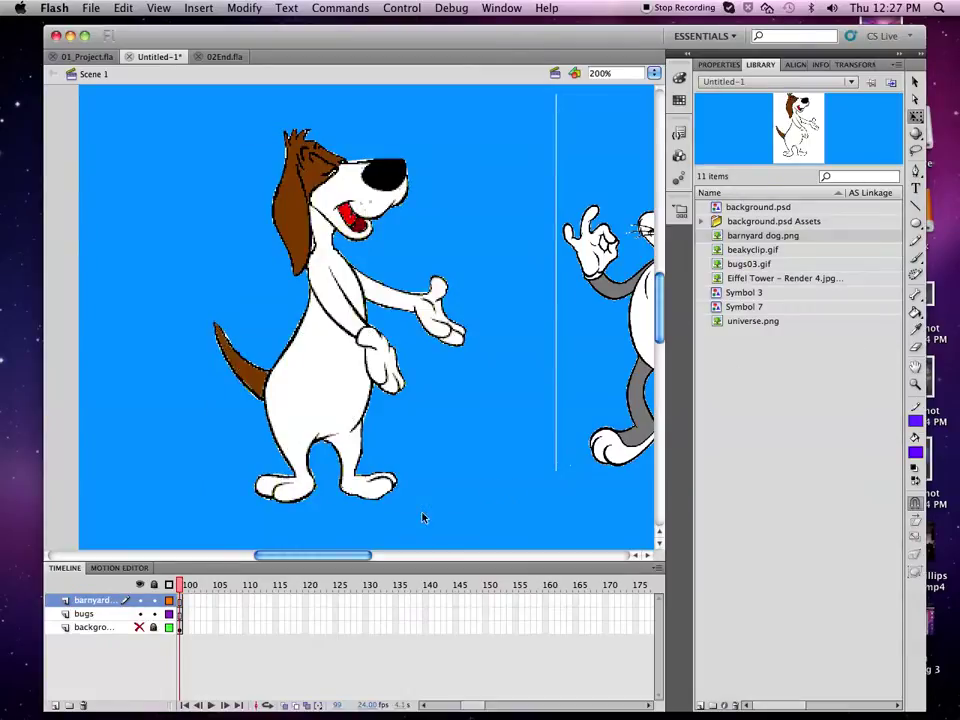
Step: Break apart the rabbit image on the bugs layer
click(103, 615)
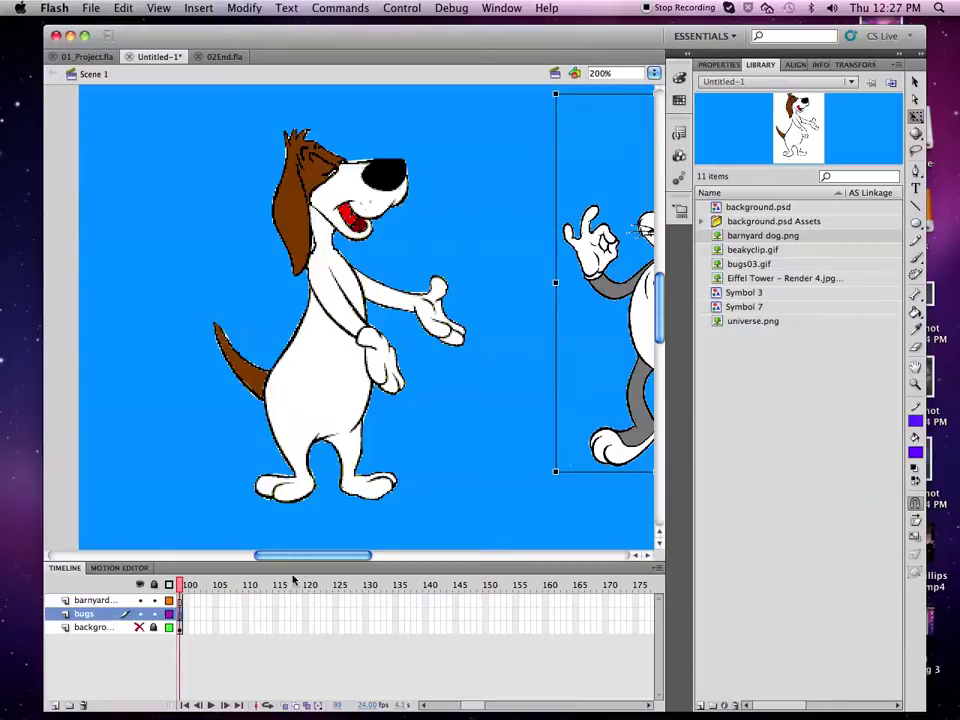
drag(307, 557, 373, 560)
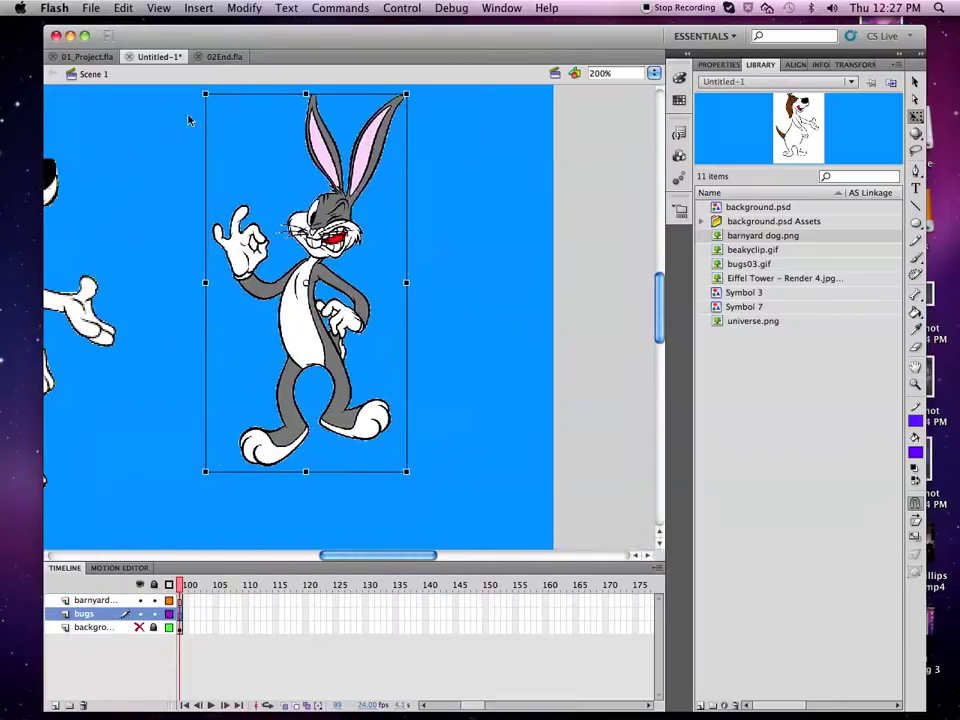
click(171, 272)
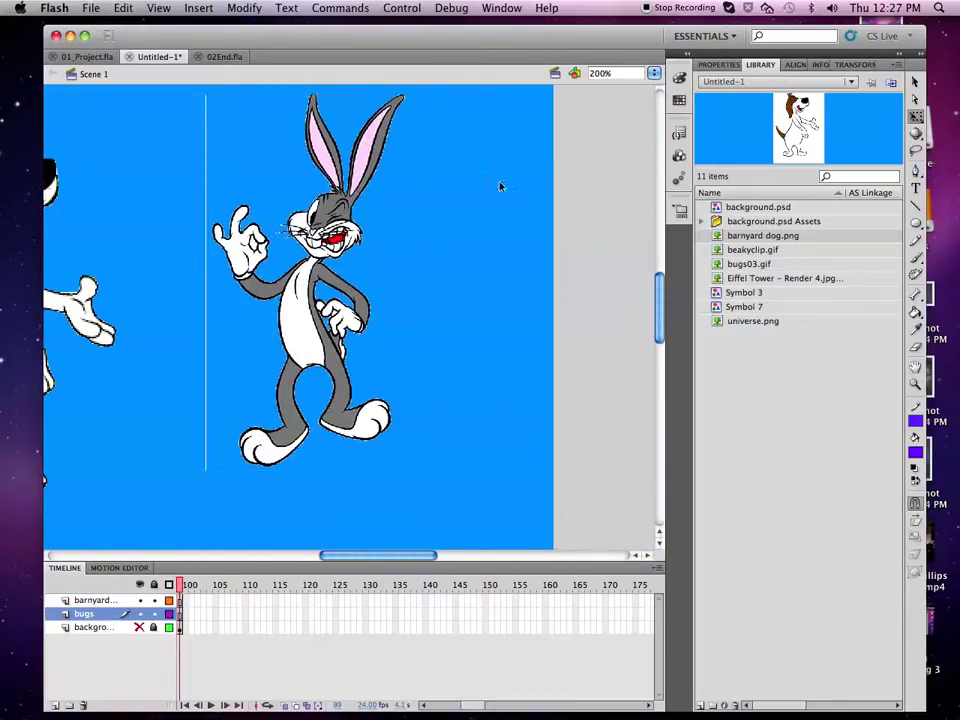
click(240, 266)
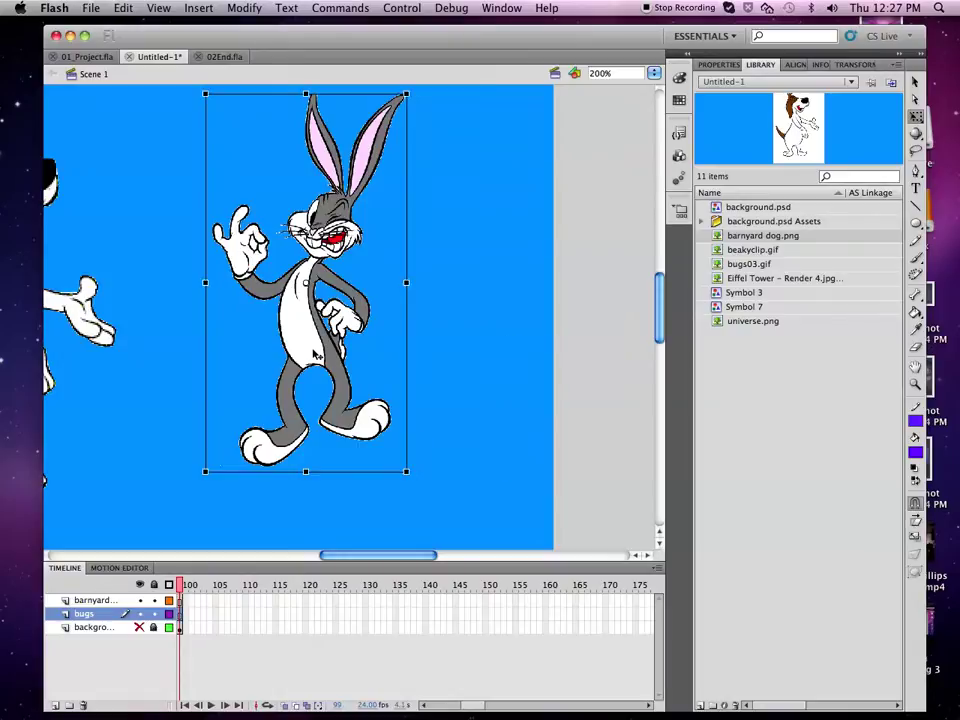
click(240, 9)
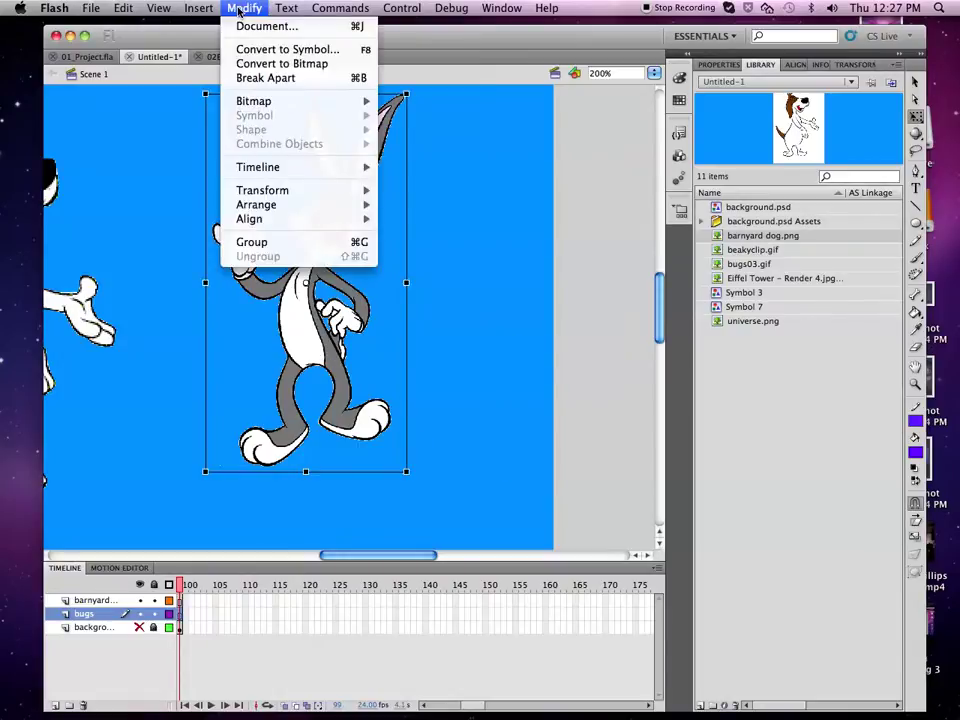
click(269, 80)
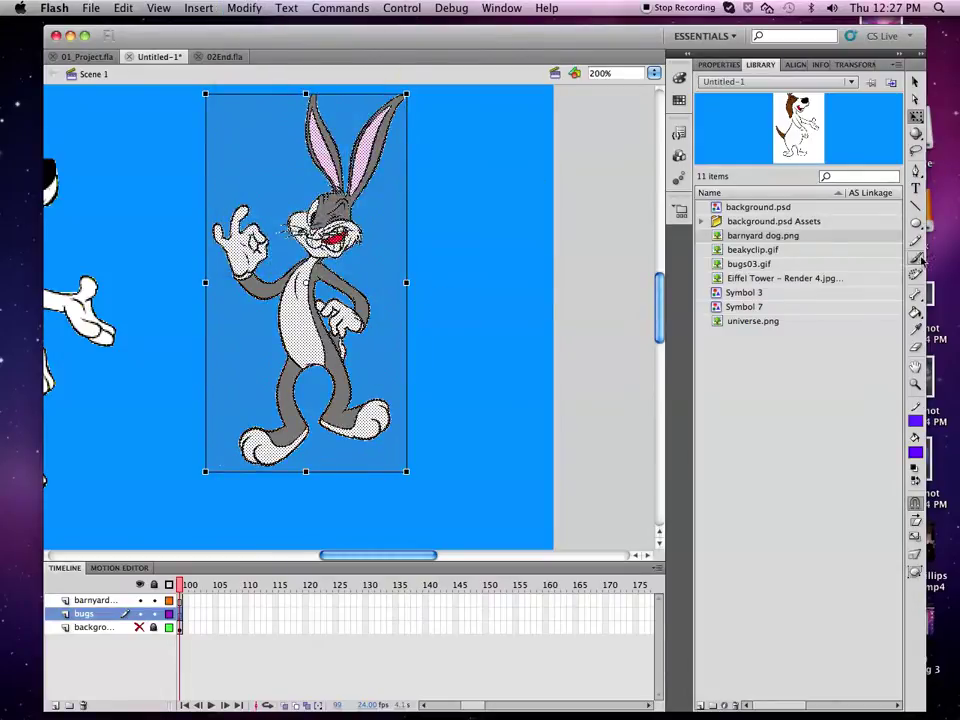
Step: Delete the leftover vertical white line beside the rabbit, and lock the bugs and barnyard dog layers
key(l)
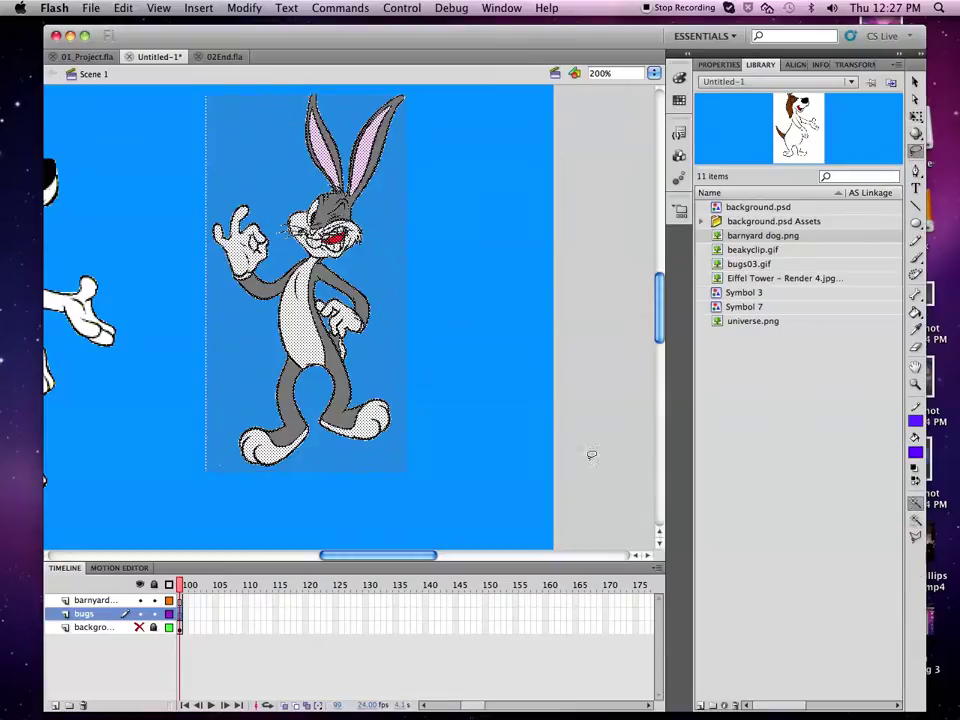
click(469, 358)
key(Delete)
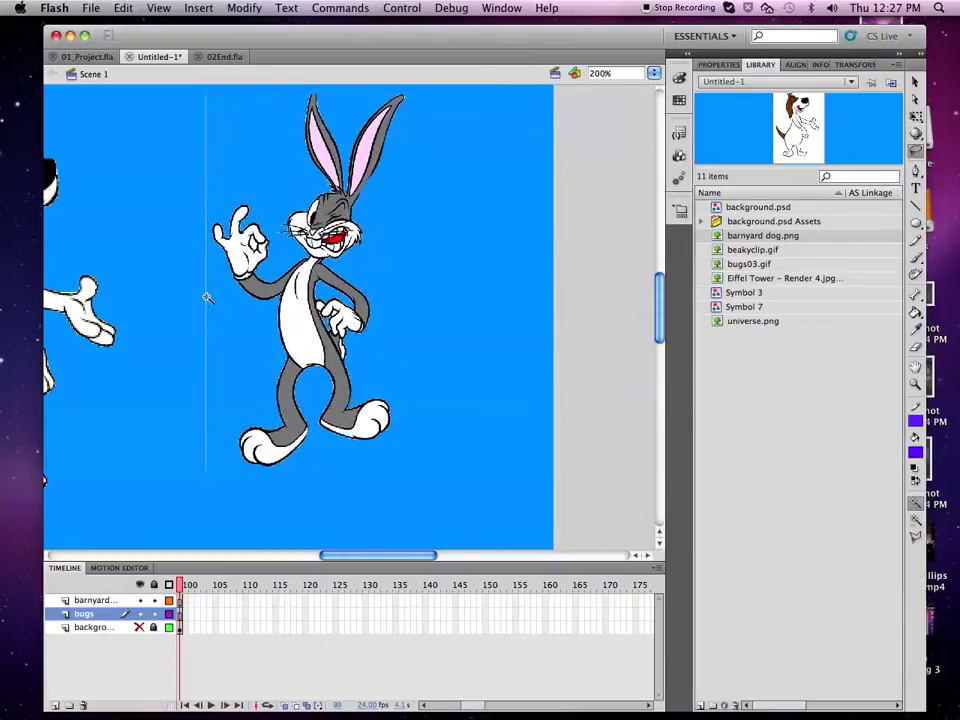
click(916, 116)
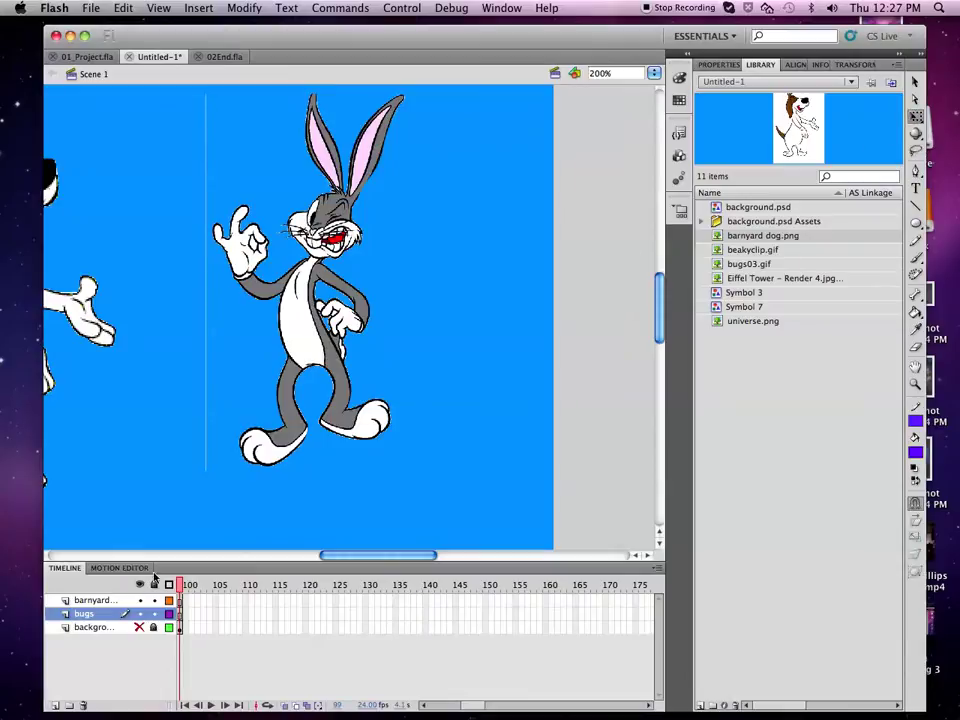
mouse_move(167, 135)
mouse_down()
mouse_move(161, 114)
mouse_move(156, 120)
mouse_up()
click(156, 120)
click(210, 529)
key(Delete)
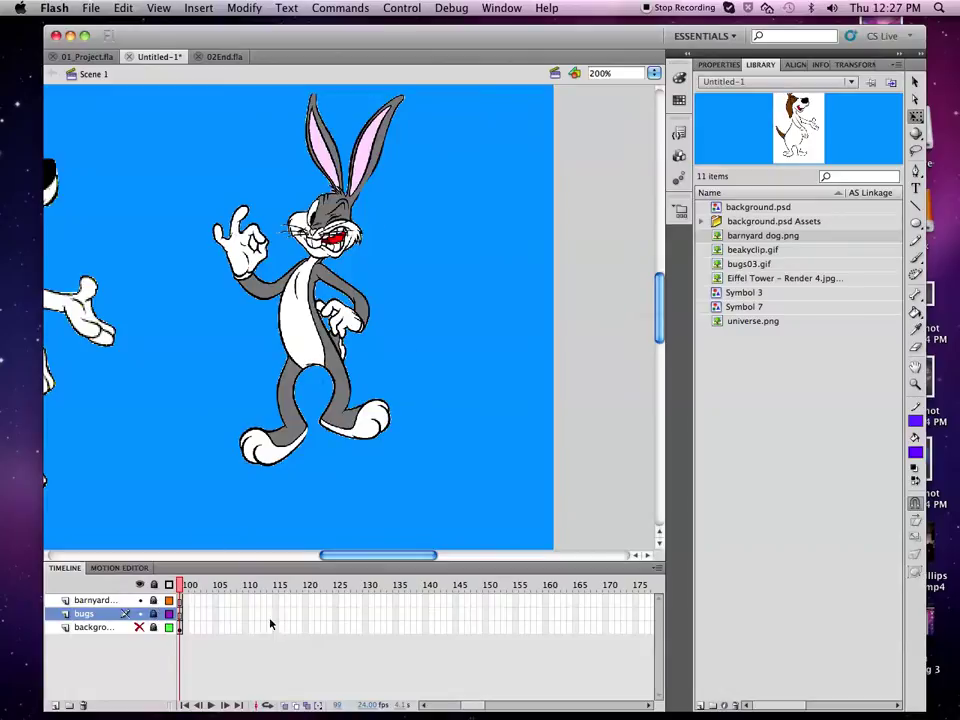
Step: Show the background layer behind the two characters, viewing the whole stage at 100%
scroll(195, 305, down, 4)
scroll(500, 400, left, 8)
scroll(660, 343, up, 1)
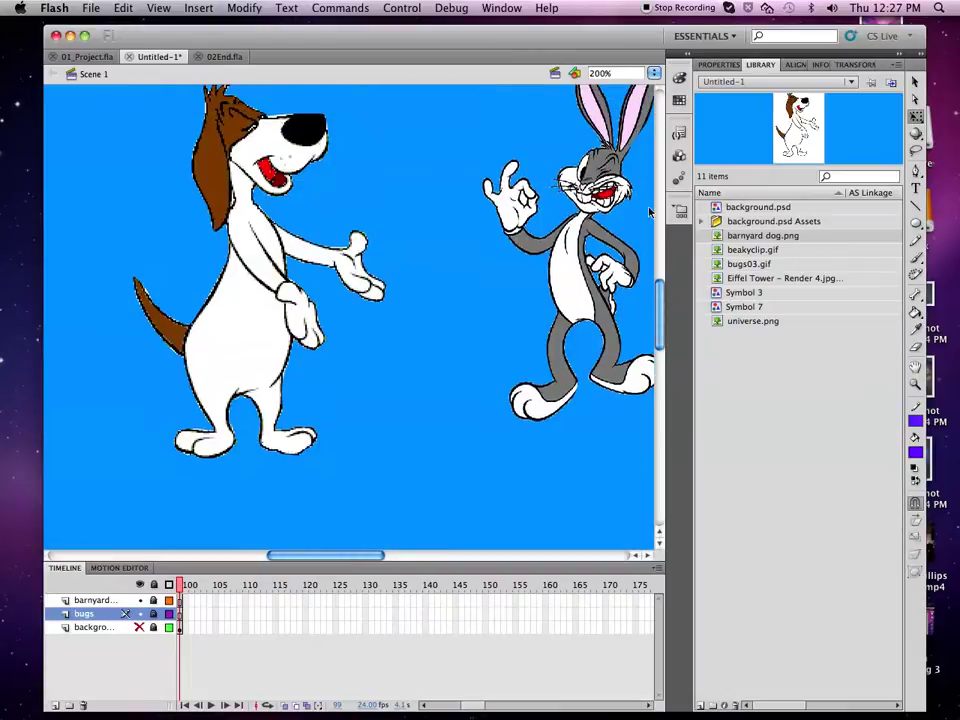
click(654, 73)
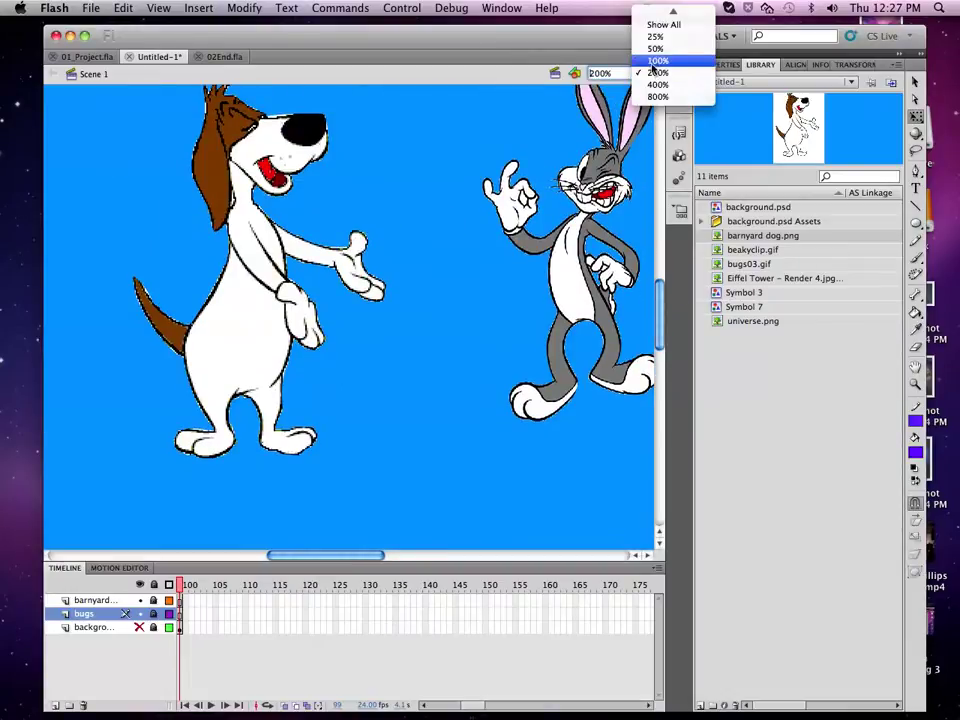
click(655, 60)
click(85, 628)
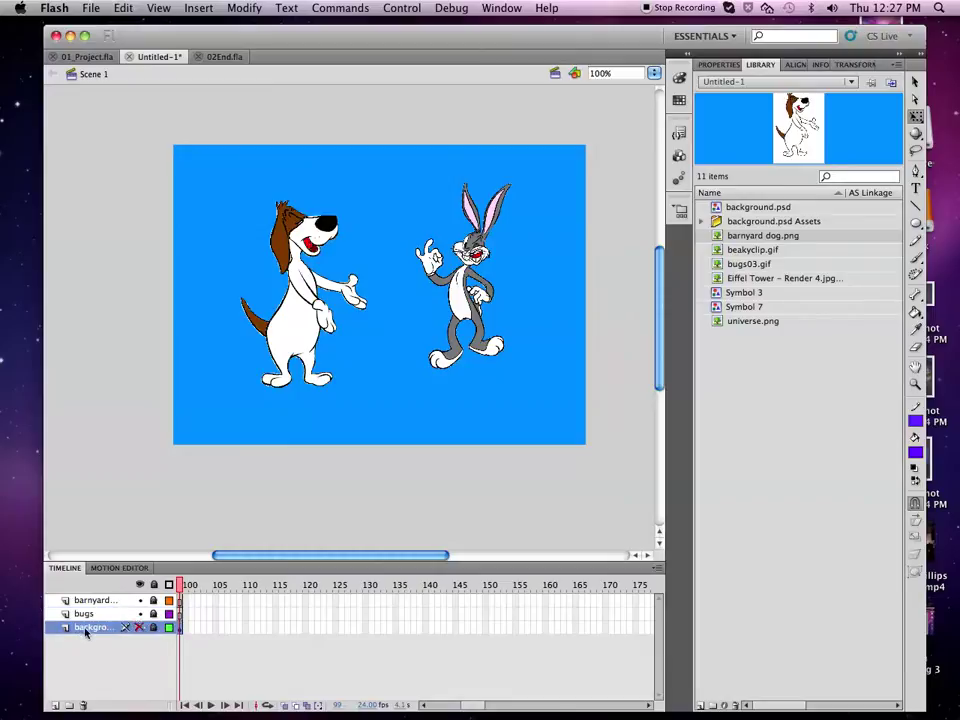
click(140, 627)
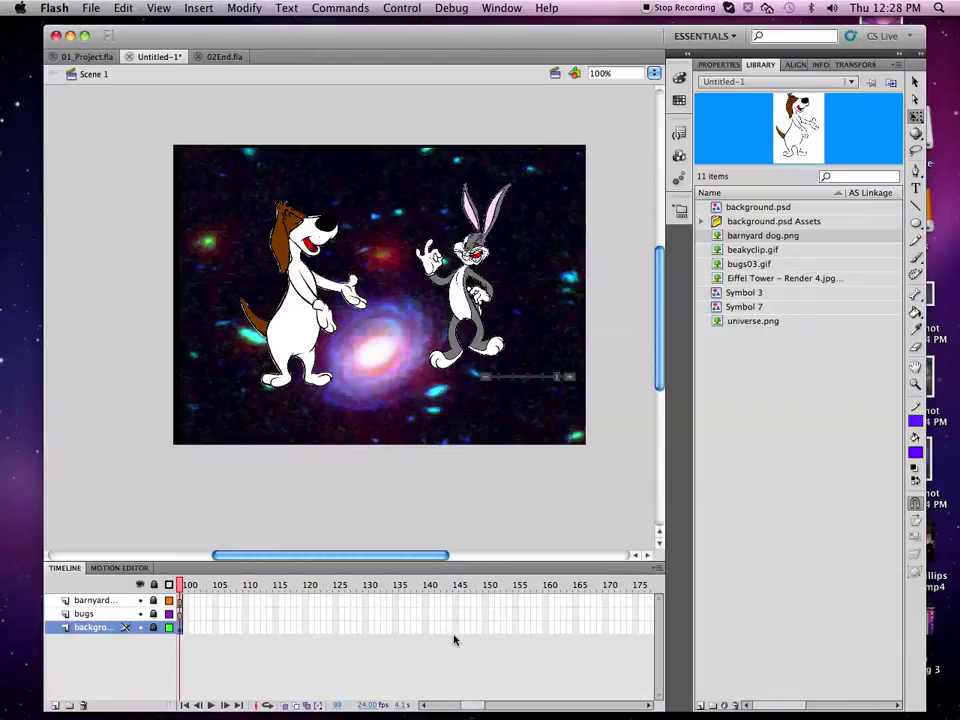
Step: Hide all layers and add a new layer at the top of the stack, above barnyard dog
click(139, 585)
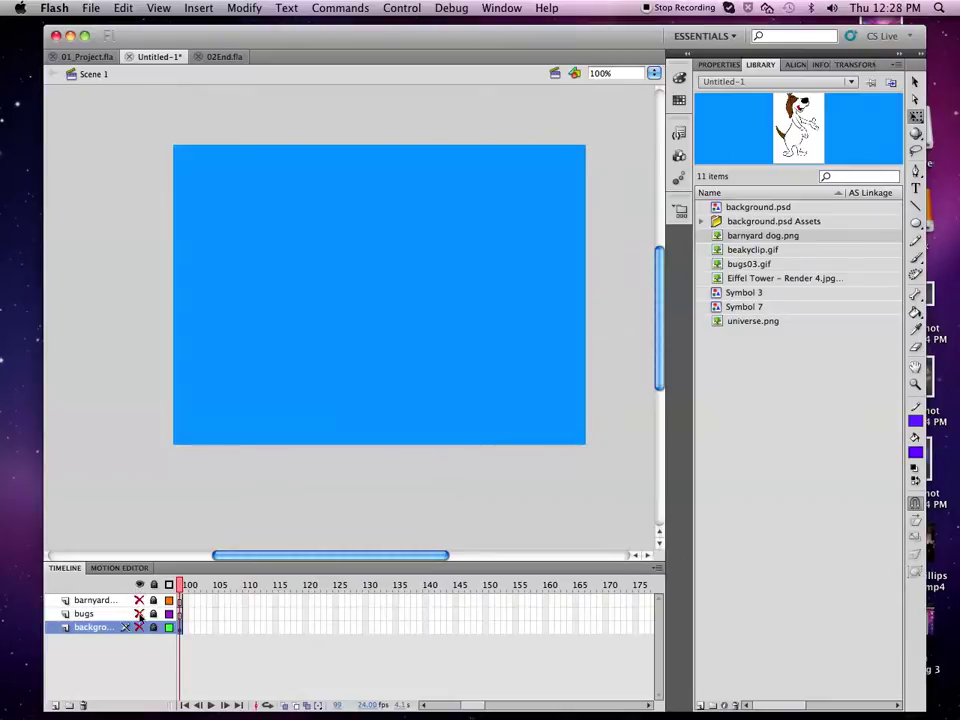
click(55, 705)
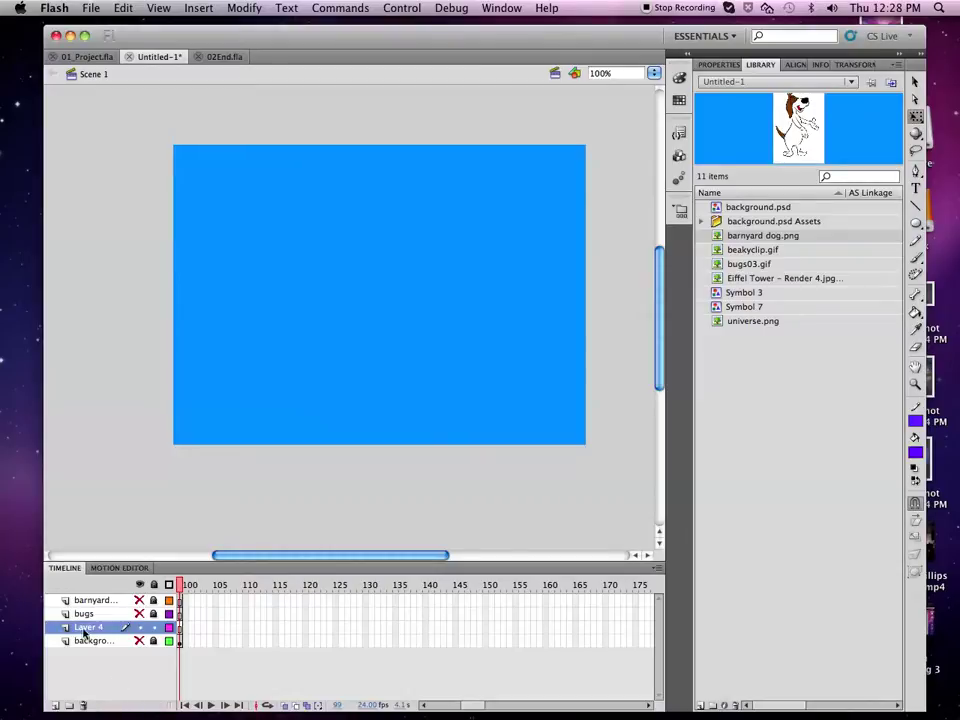
drag(88, 627, 88, 597)
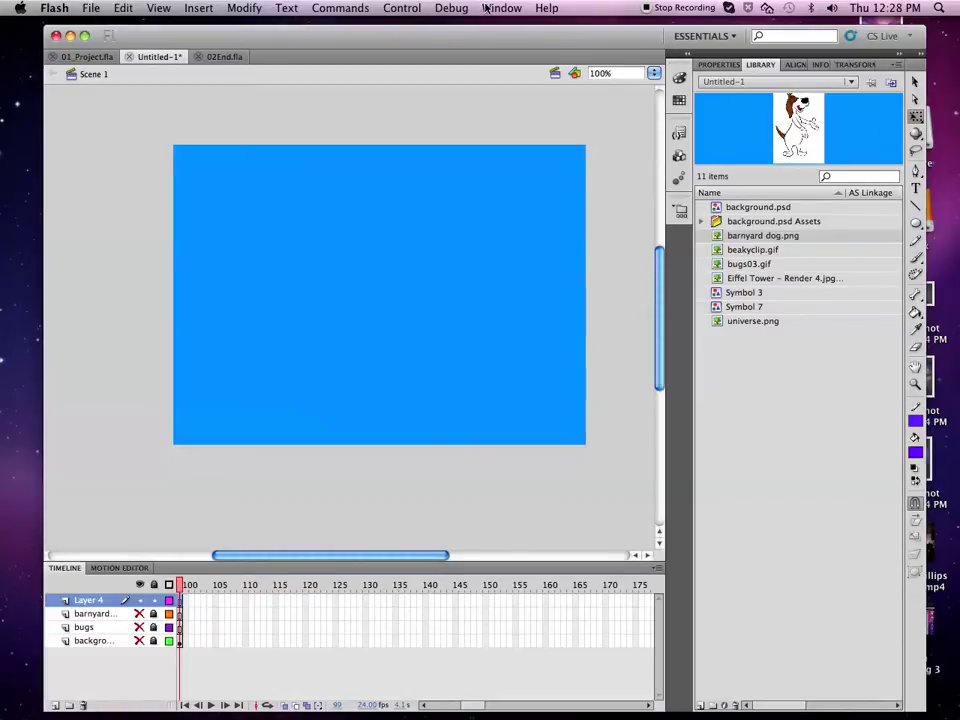
Step: Look through the open documents 02End.fla and 01_Project.fla
click(222, 57)
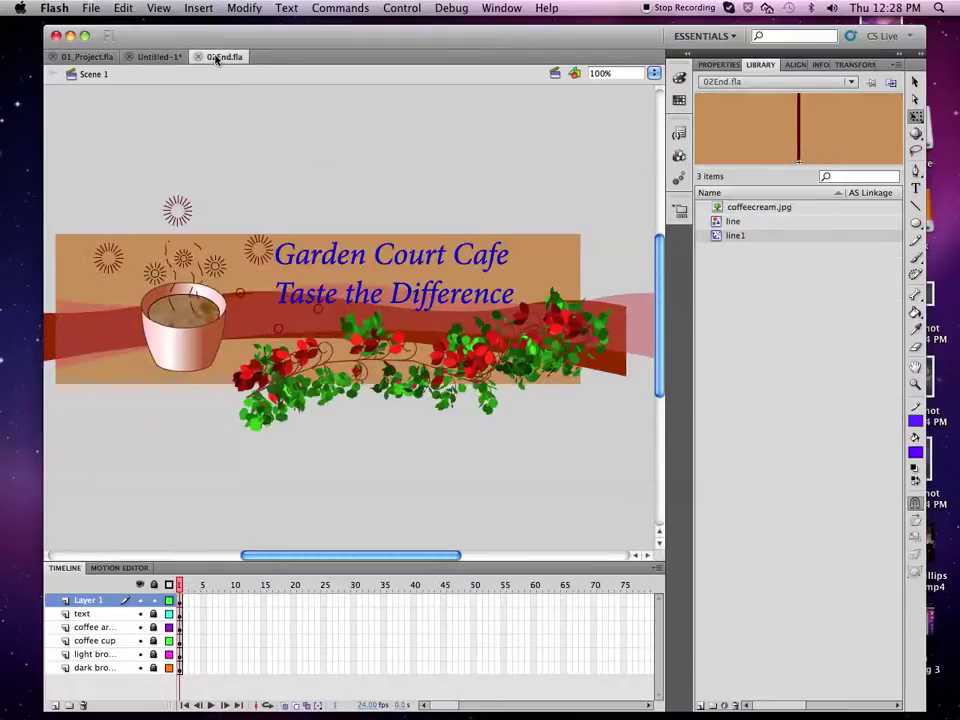
click(74, 58)
click(226, 57)
Step: Browse for a file to open in the 03End folder, inside Flash > Lessons on GS Drive
click(90, 8)
click(105, 39)
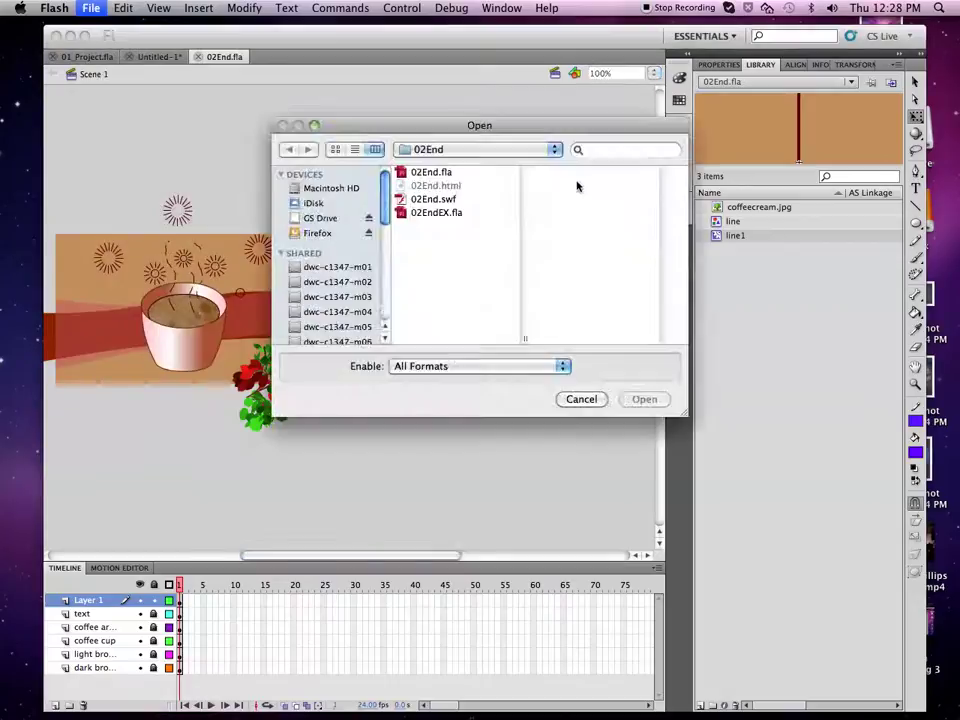
click(300, 220)
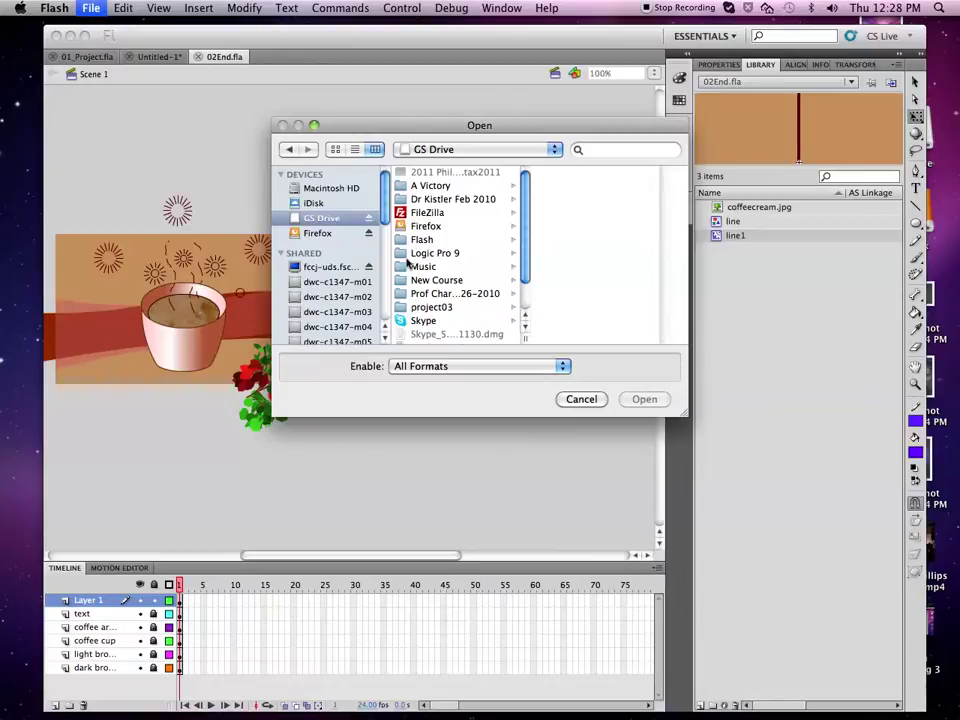
click(402, 241)
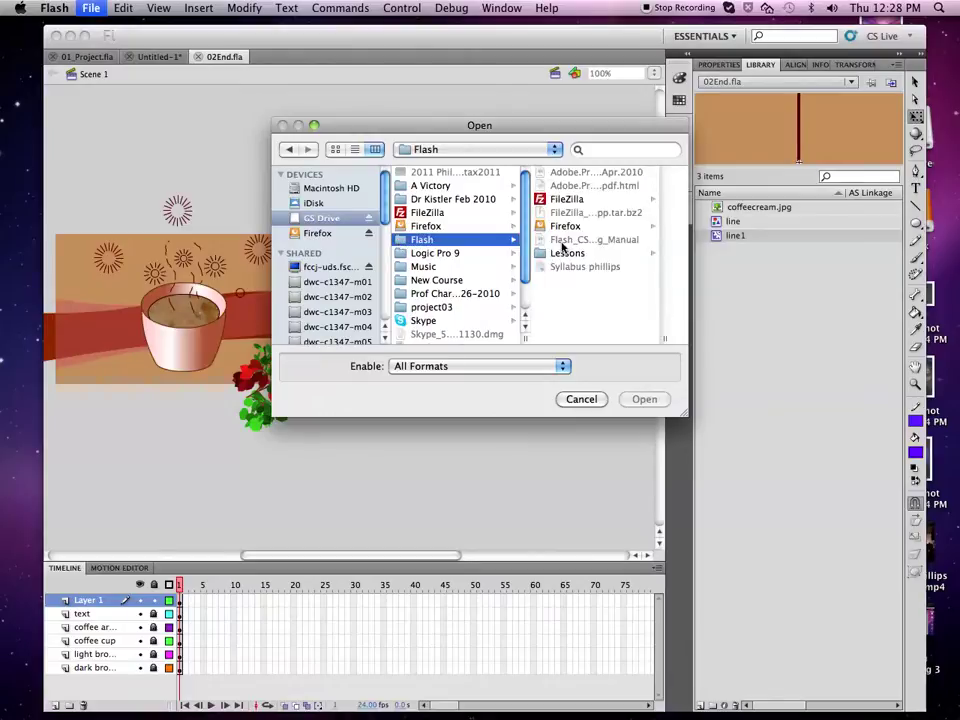
click(539, 254)
click(560, 201)
click(577, 172)
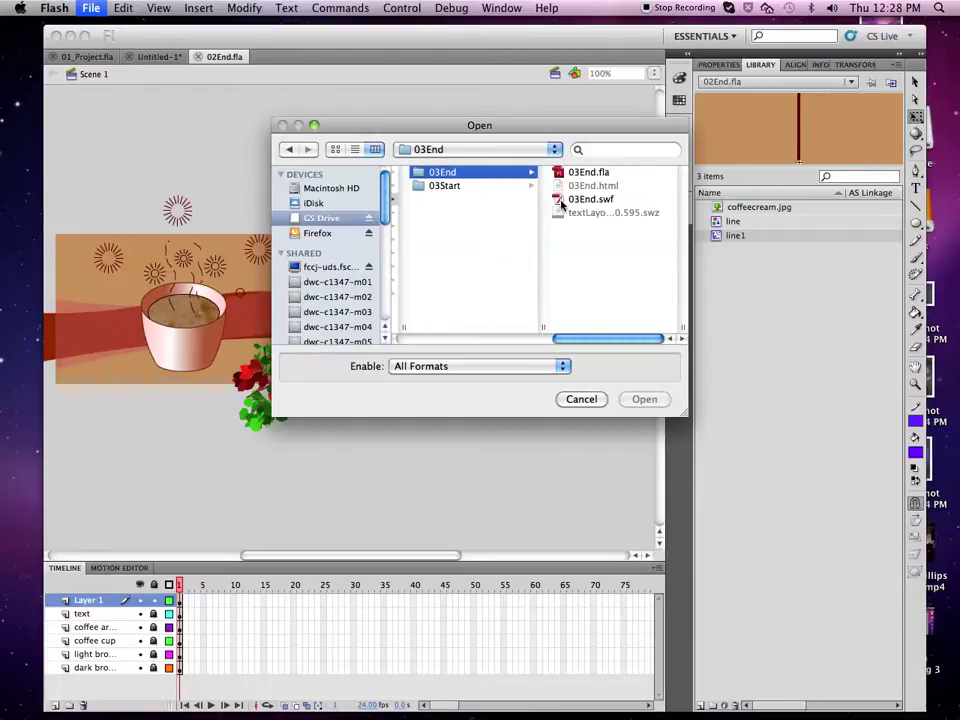
click(561, 201)
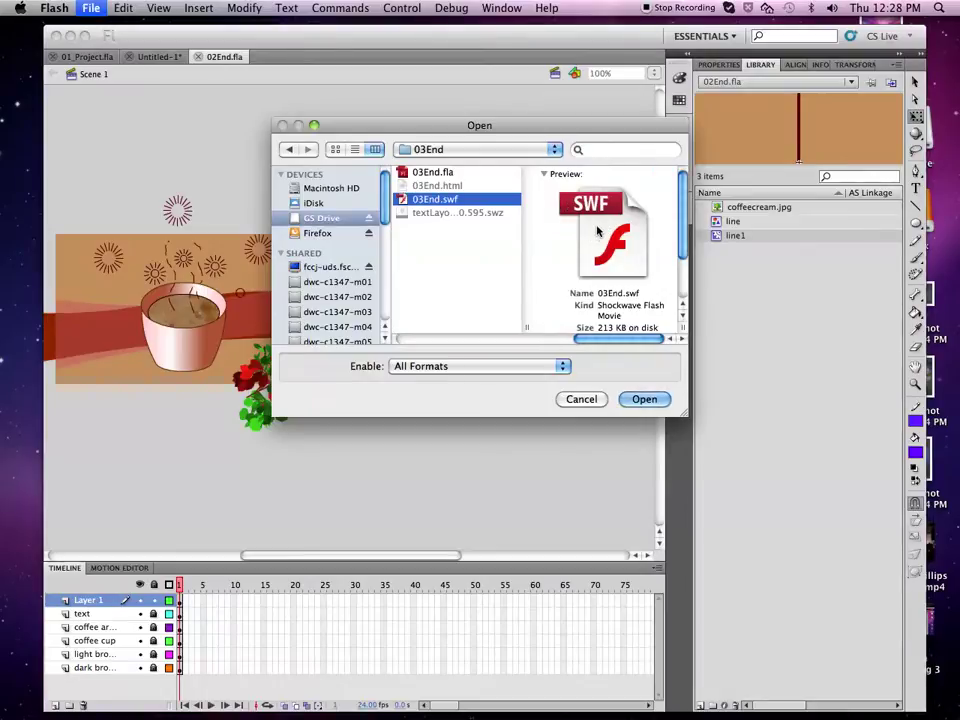
Step: Check the Mouse settings in System Preferences and close them
click(20, 8)
click(68, 78)
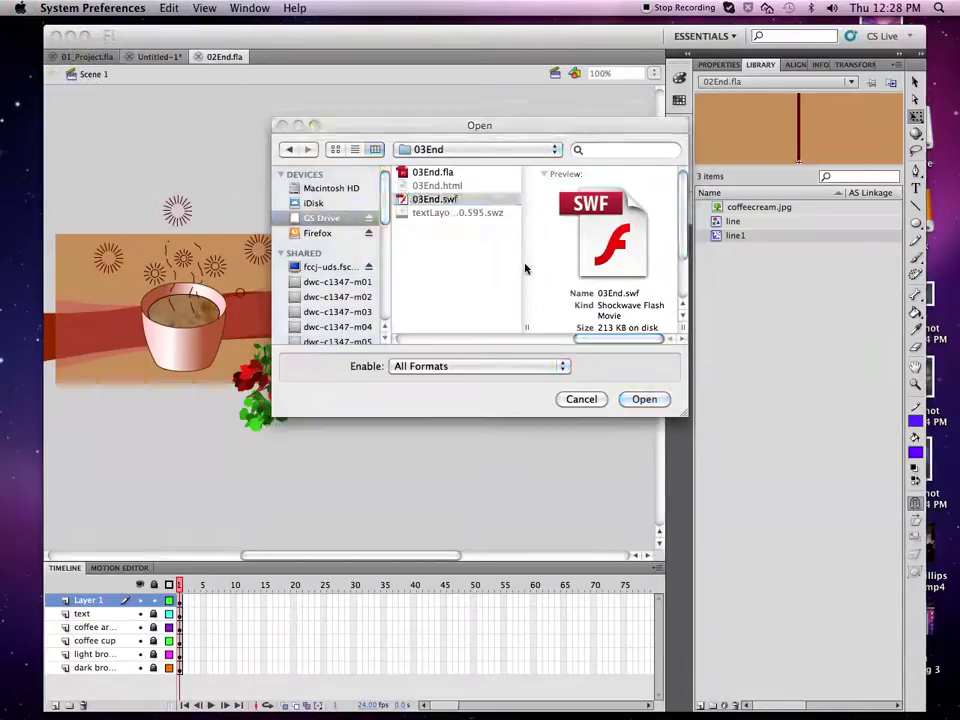
click(508, 262)
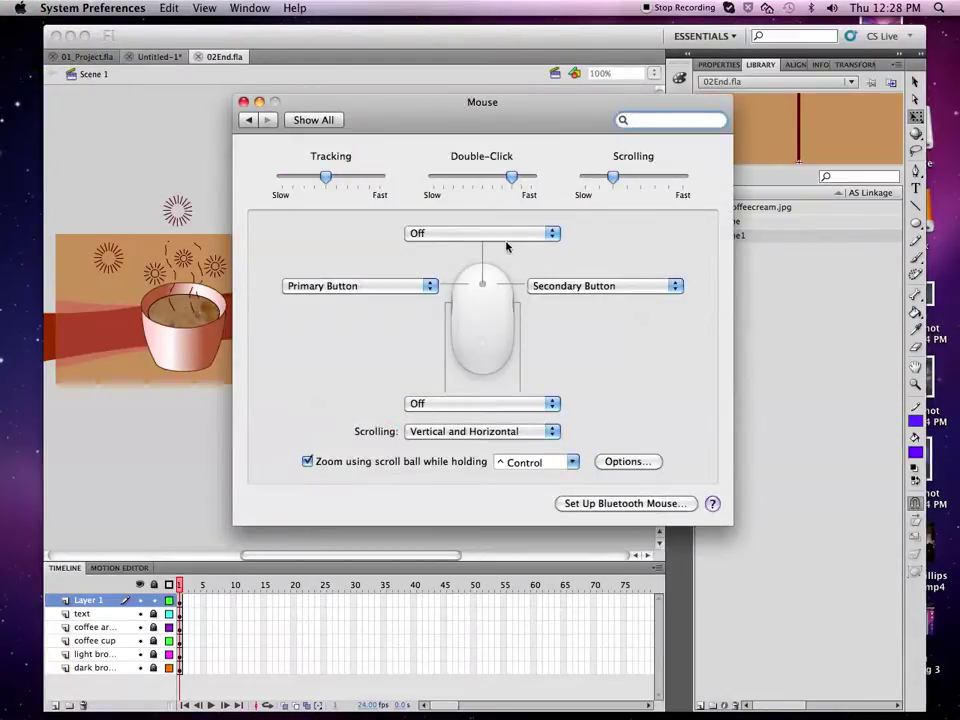
click(243, 102)
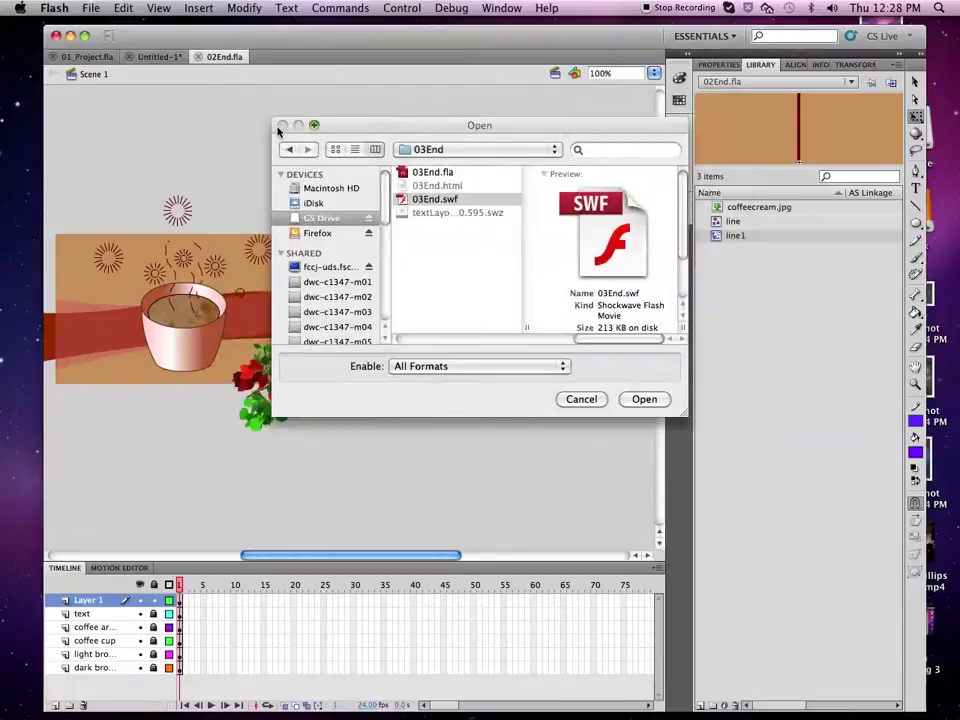
Step: Open 03End.fla to view the finished MechWars example, and switch to the 02End.fla document
click(427, 175)
click(640, 400)
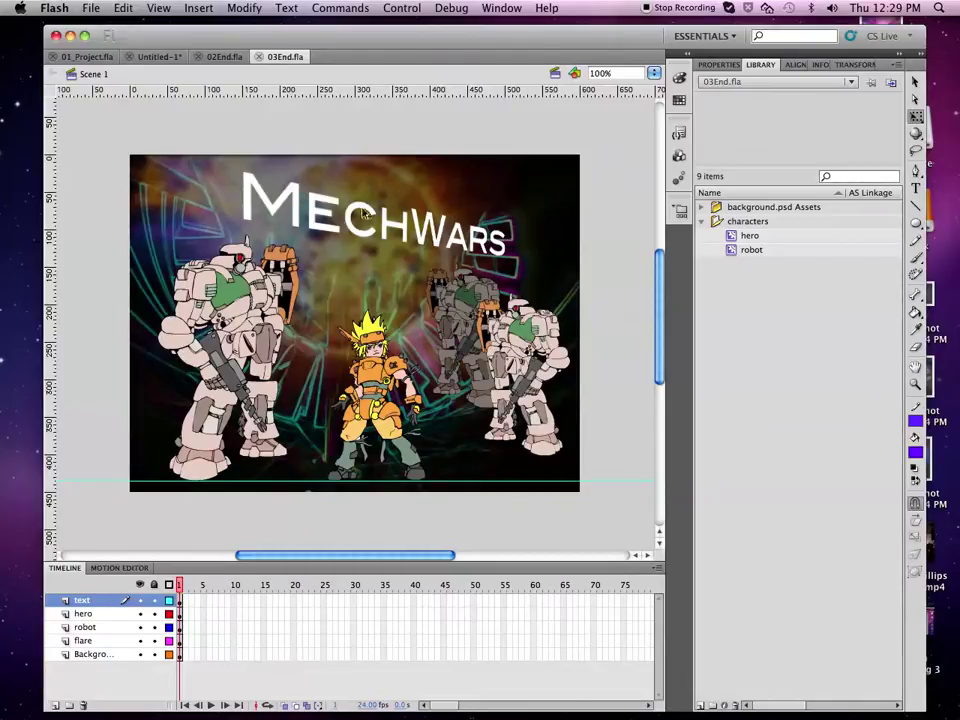
click(209, 58)
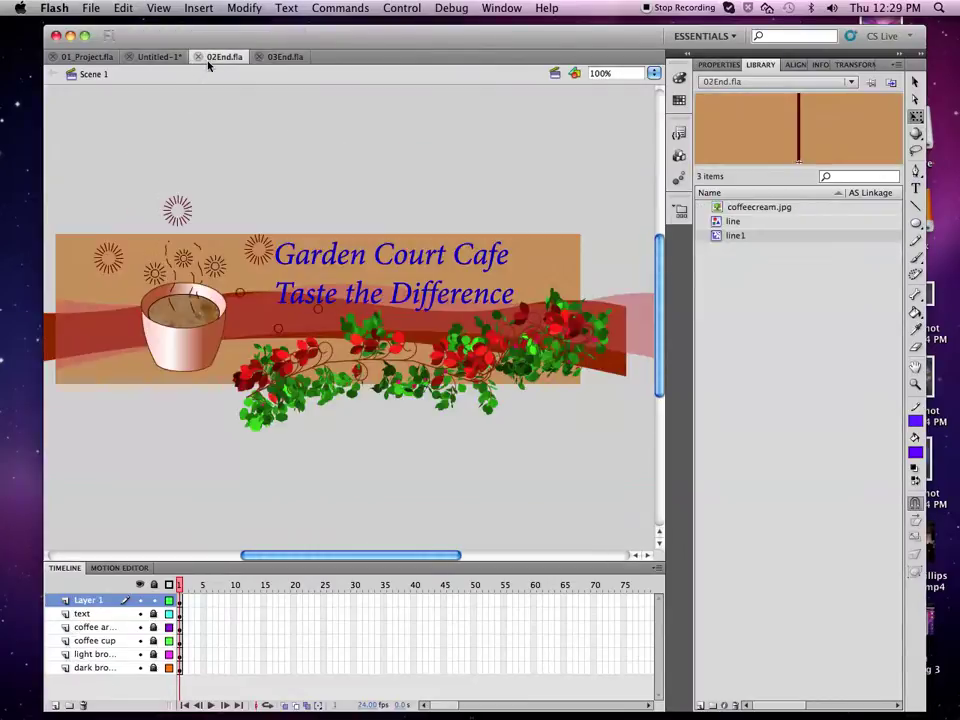
Step: Place the Eiffel Tower image from the library on Layer 4 of Untitled-1 and scale it to about 184 × 258 px
click(158, 56)
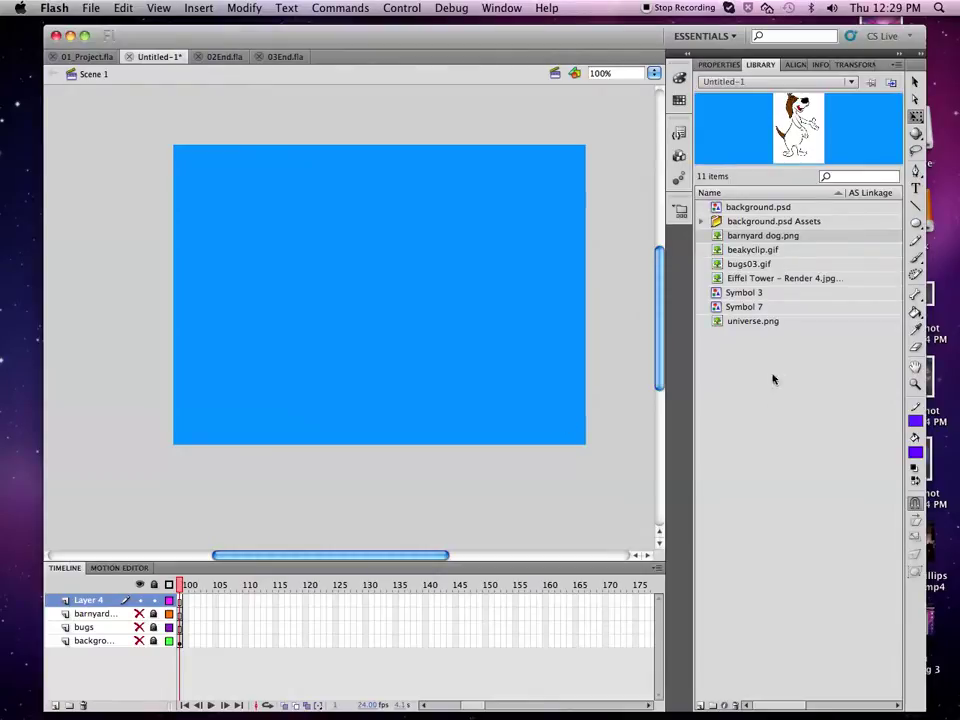
click(752, 279)
drag(470, 296, 381, 316)
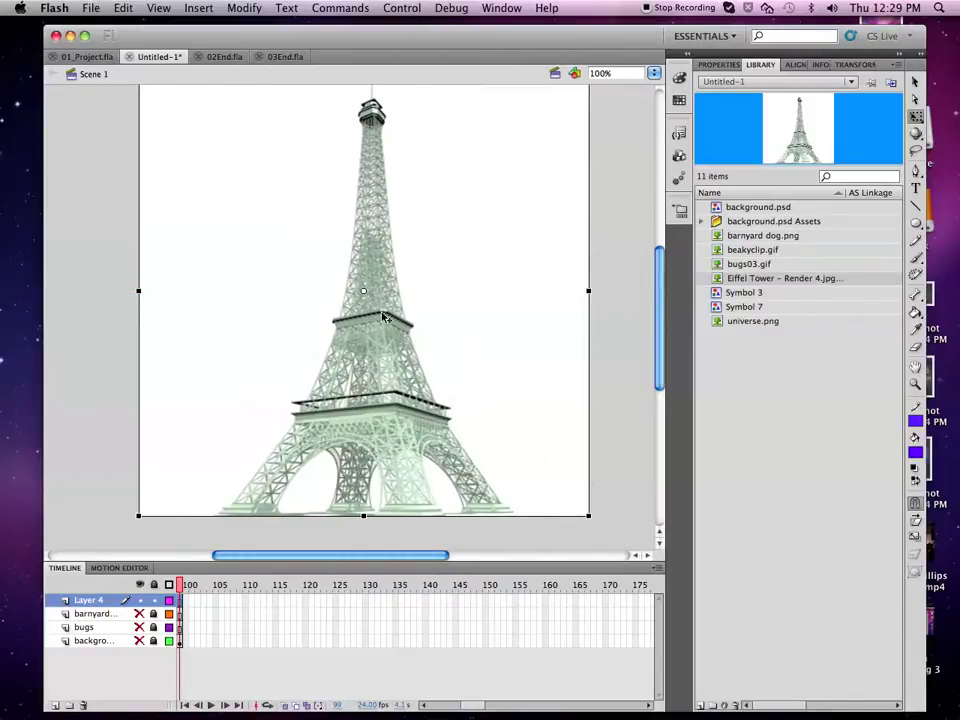
drag(591, 517, 433, 388)
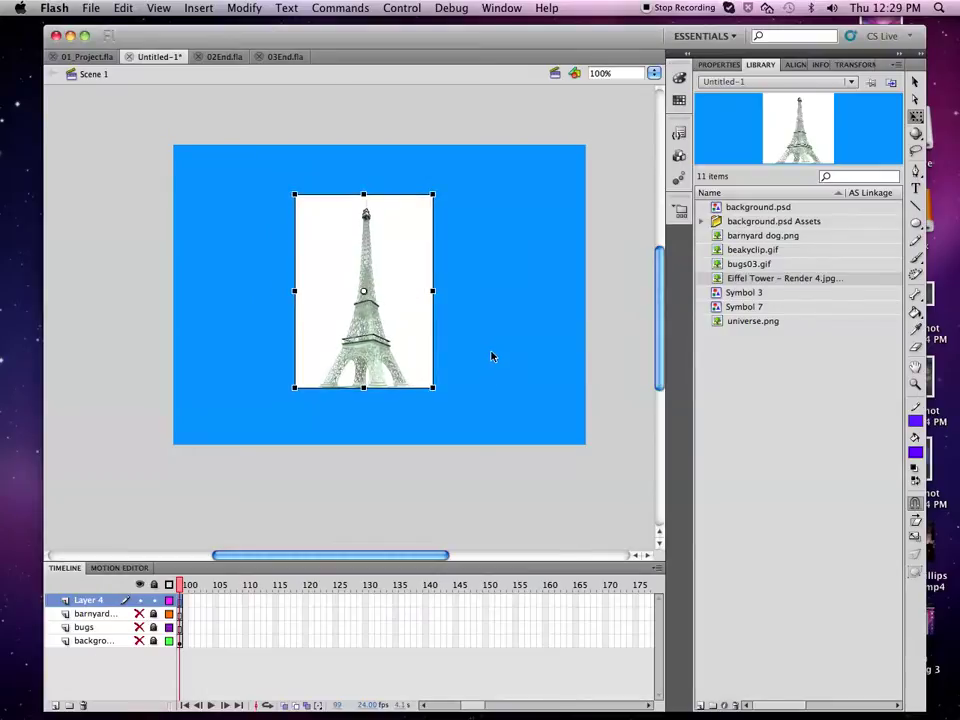
Step: Deselect the tower image and change the stage colour to bright cyan
click(916, 82)
click(588, 226)
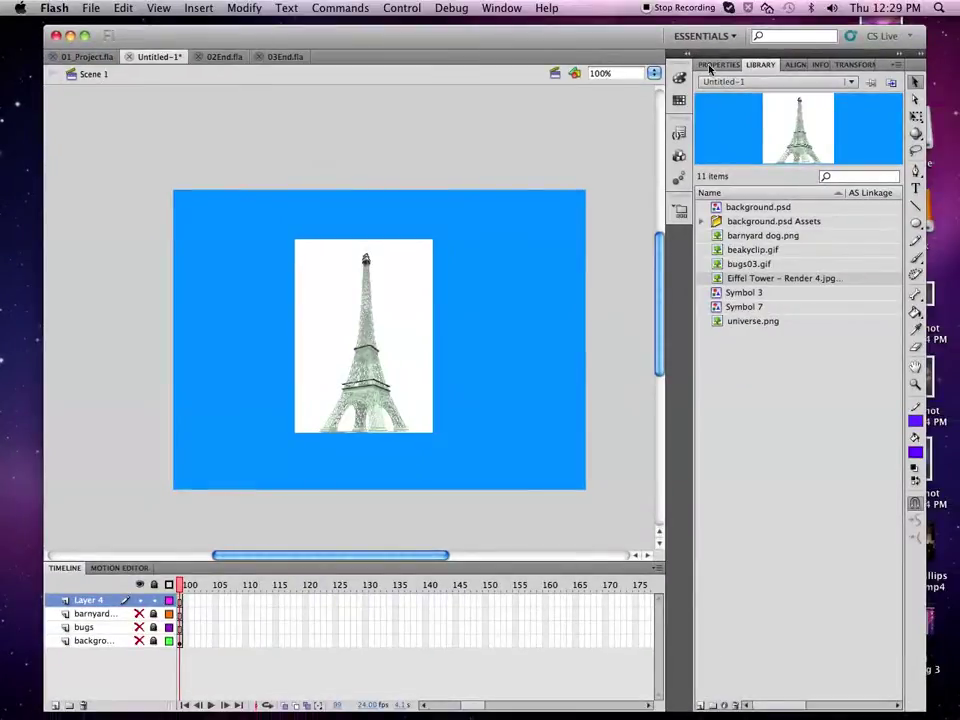
click(719, 64)
click(765, 313)
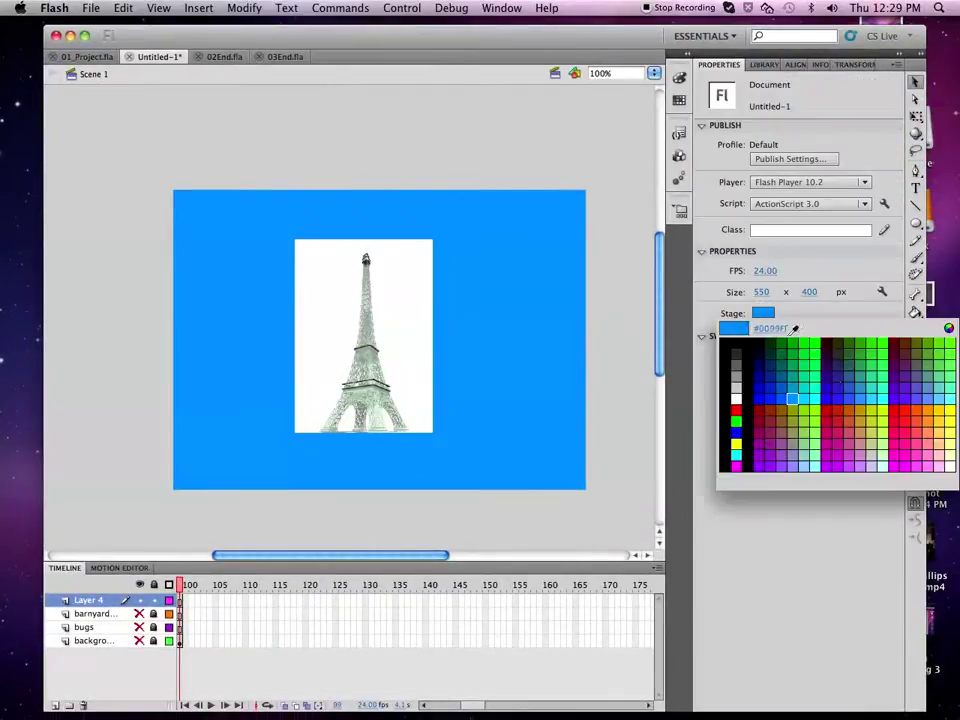
click(816, 403)
Step: Break apart the Eiffel Tower bitmap so that it becomes an editable shape
click(430, 256)
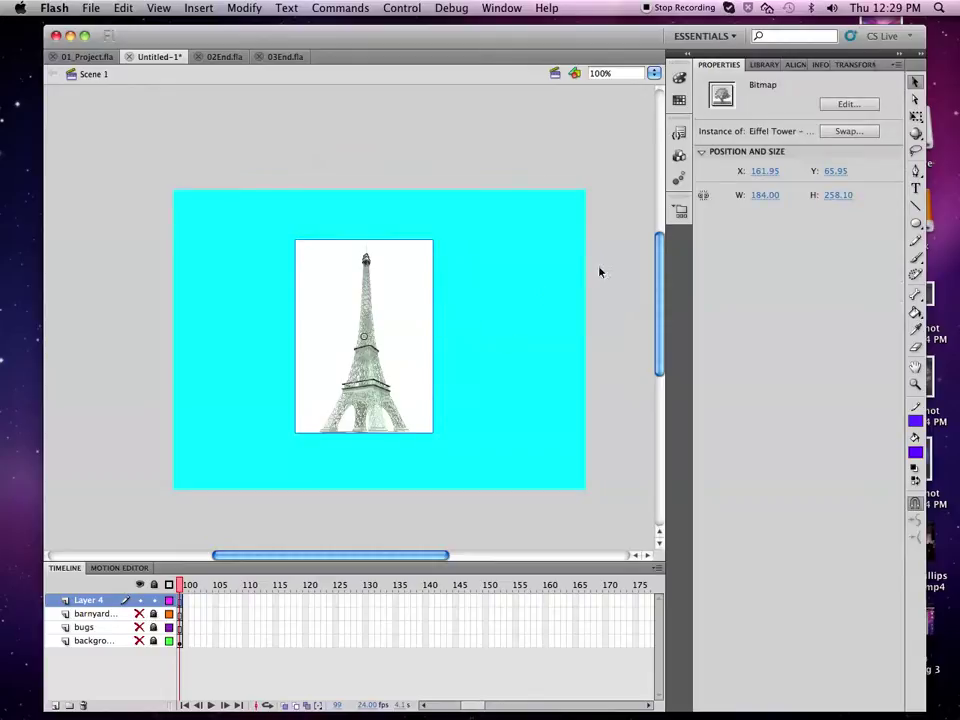
click(244, 8)
click(283, 79)
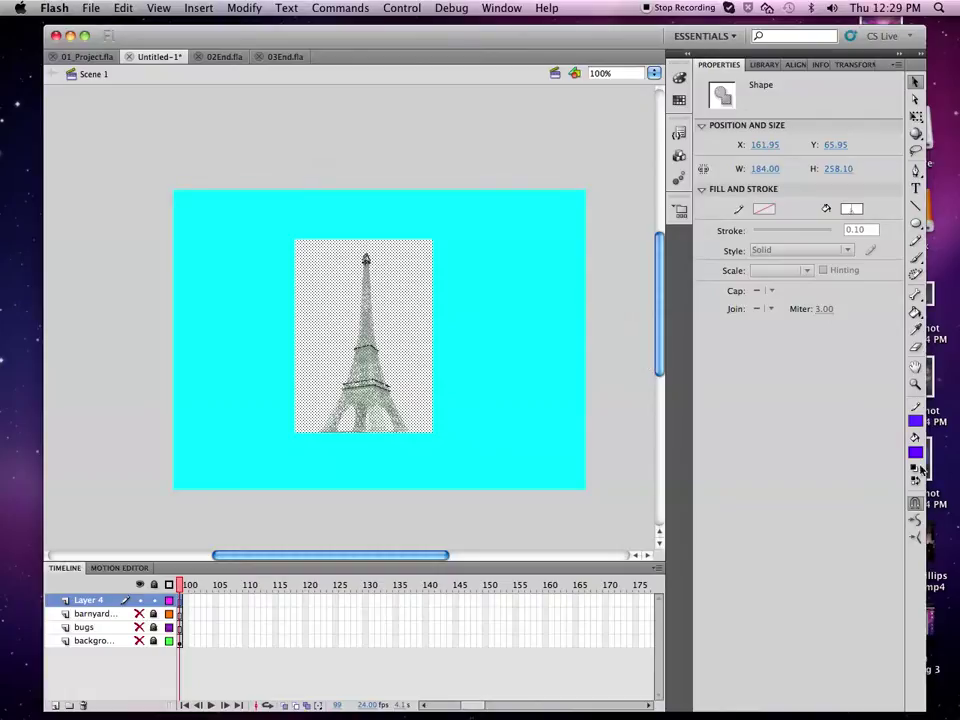
Step: Delete the white background around the tower using the Magic Wand with a threshold of 10
key(l)
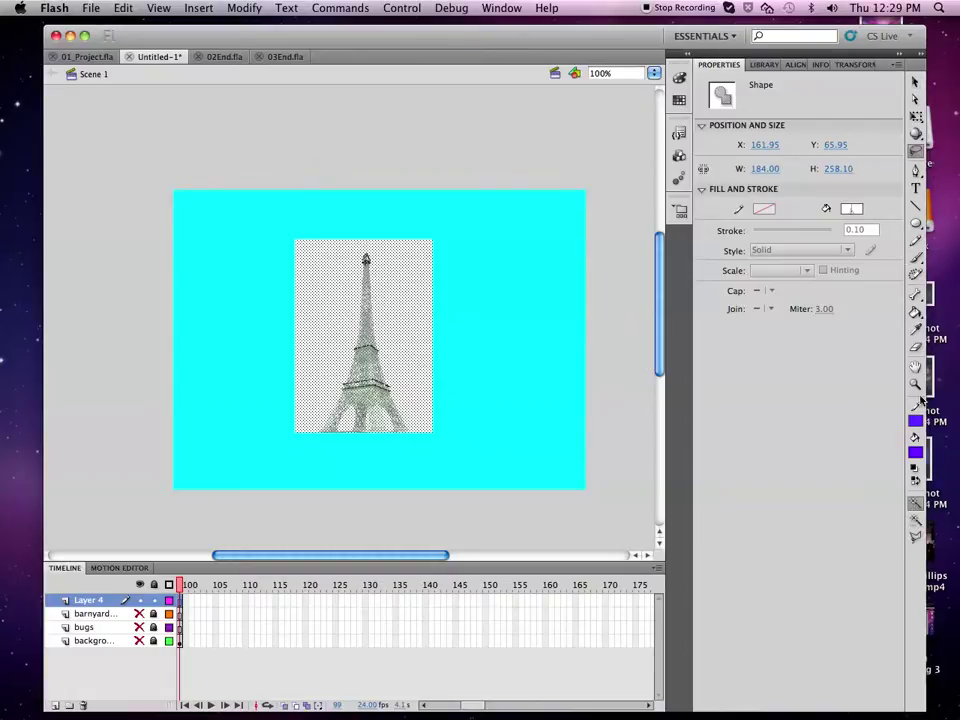
click(919, 523)
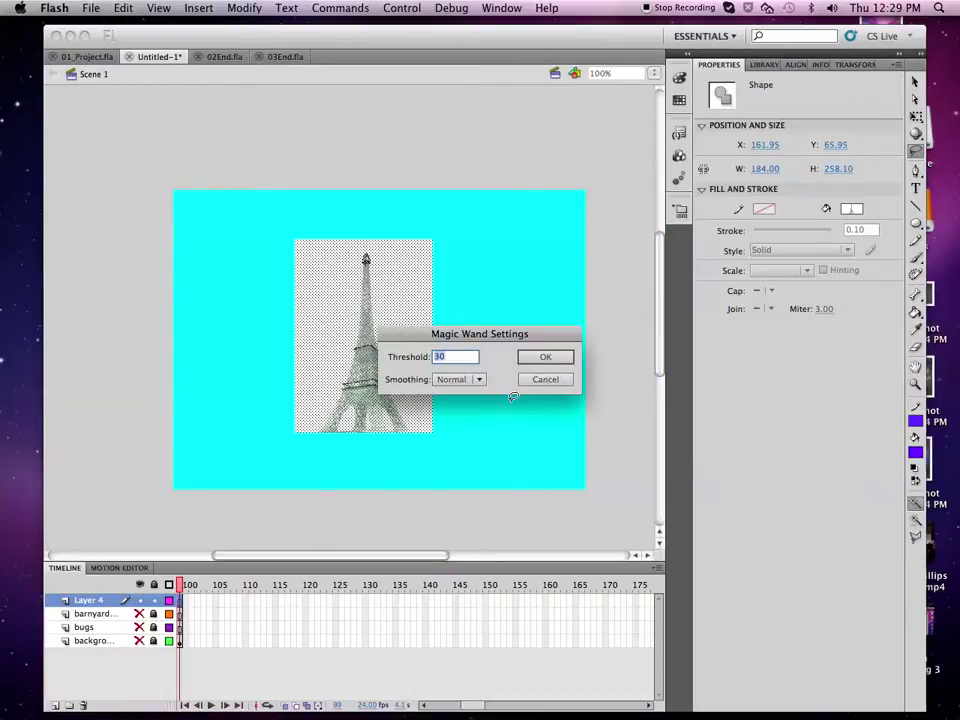
text(10)
click(549, 358)
click(407, 326)
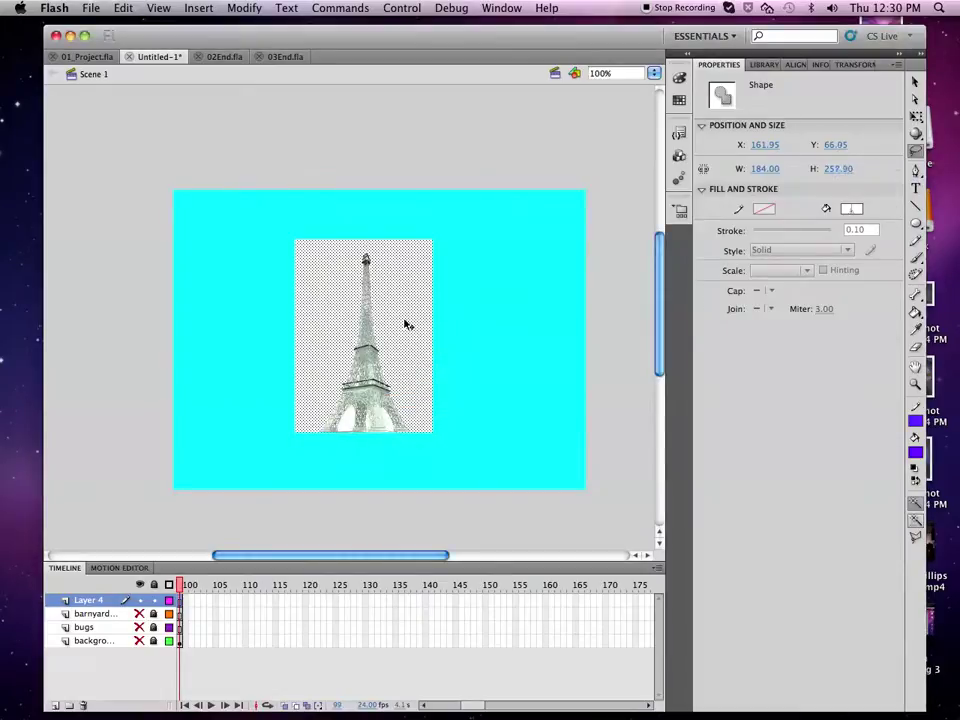
key(Delete)
Step: Remove the remaining white areas between the tower's legs with the Magic Wand
click(338, 410)
key(Delete)
click(390, 425)
key(Delete)
click(380, 428)
key(Delete)
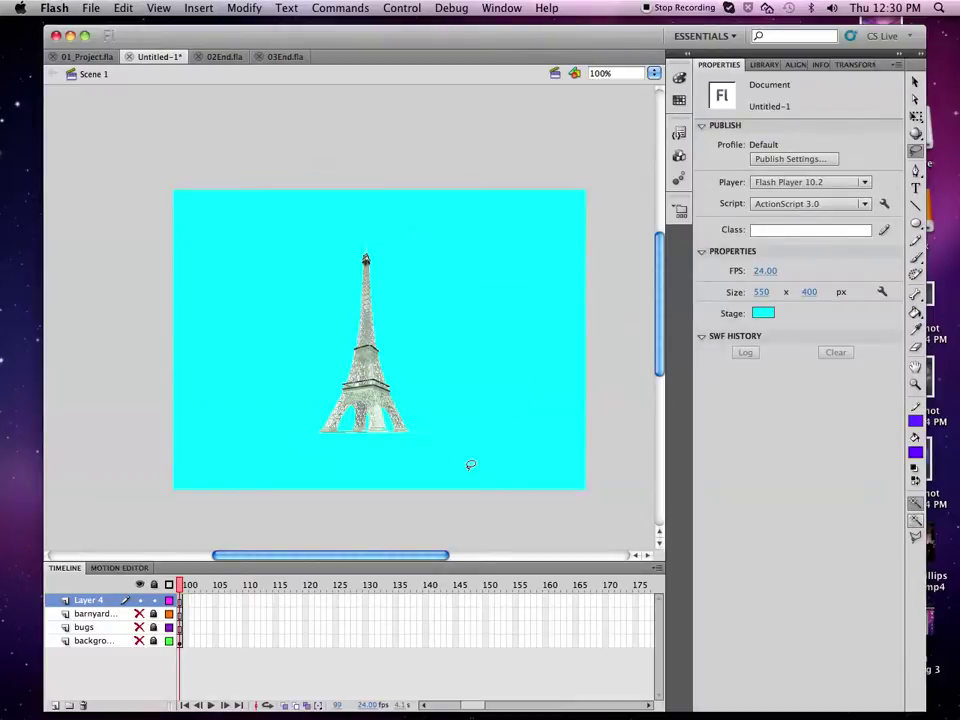
click(915, 347)
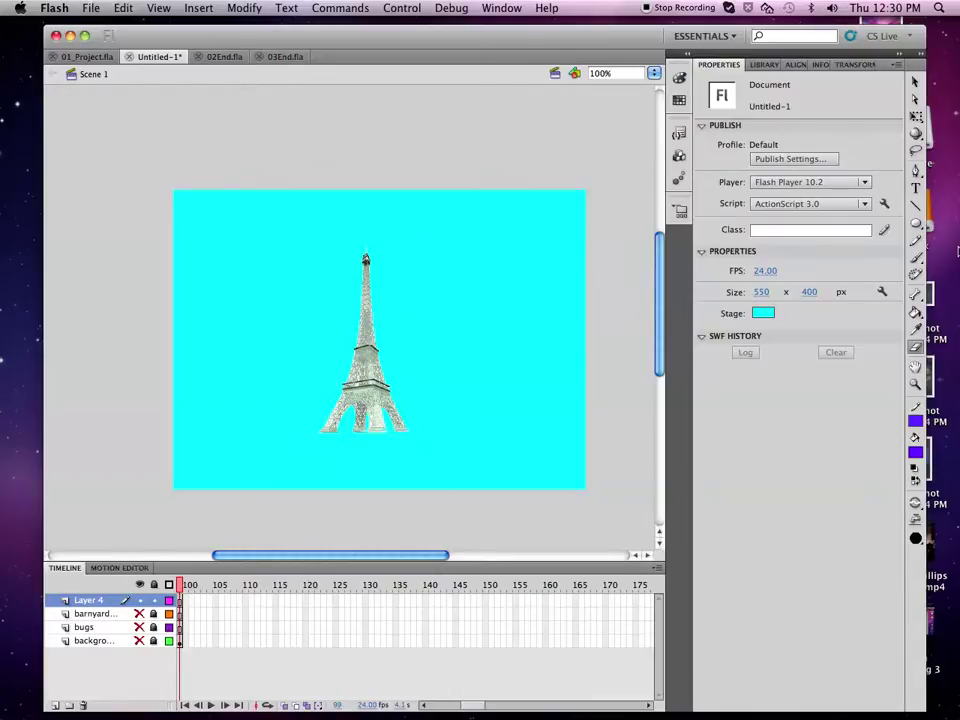
Step: Select the whole cut-out tower and scale it down to about 102 × 151 px with Free Transform
click(915, 116)
drag(311, 225, 448, 462)
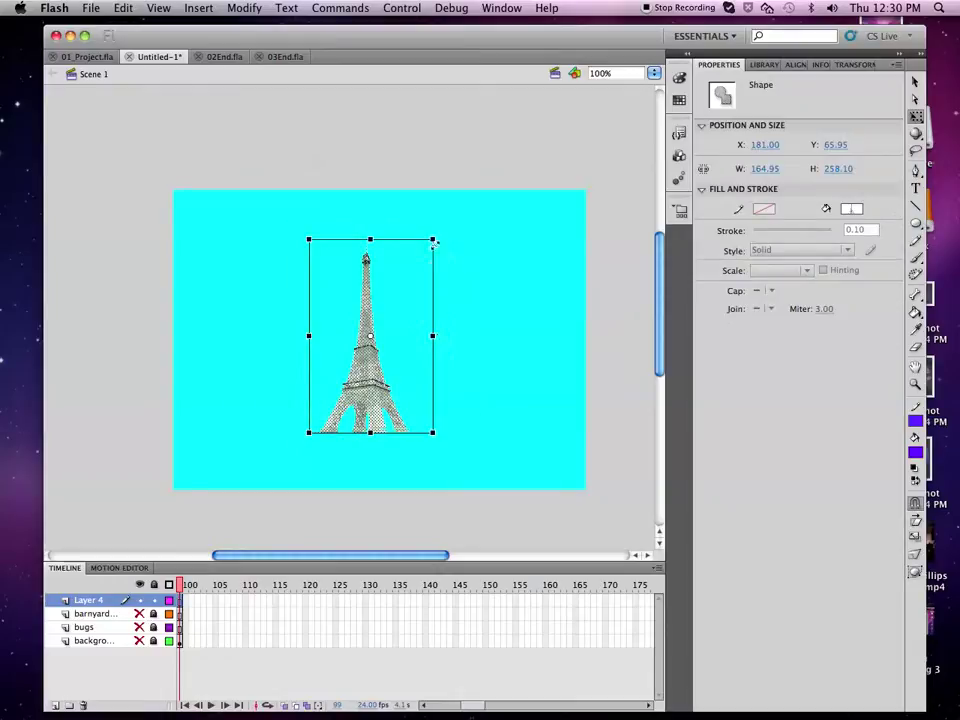
drag(432, 238, 385, 320)
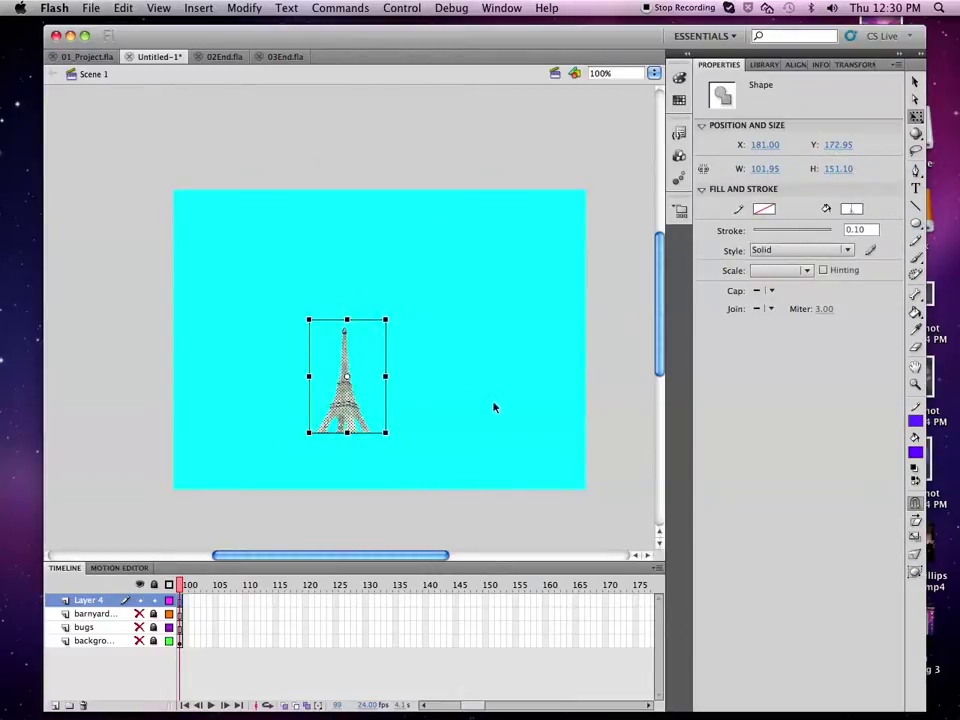
Step: Copy and paste the tower, place the copy to its right, and move the original up to about Y 44
click(121, 8)
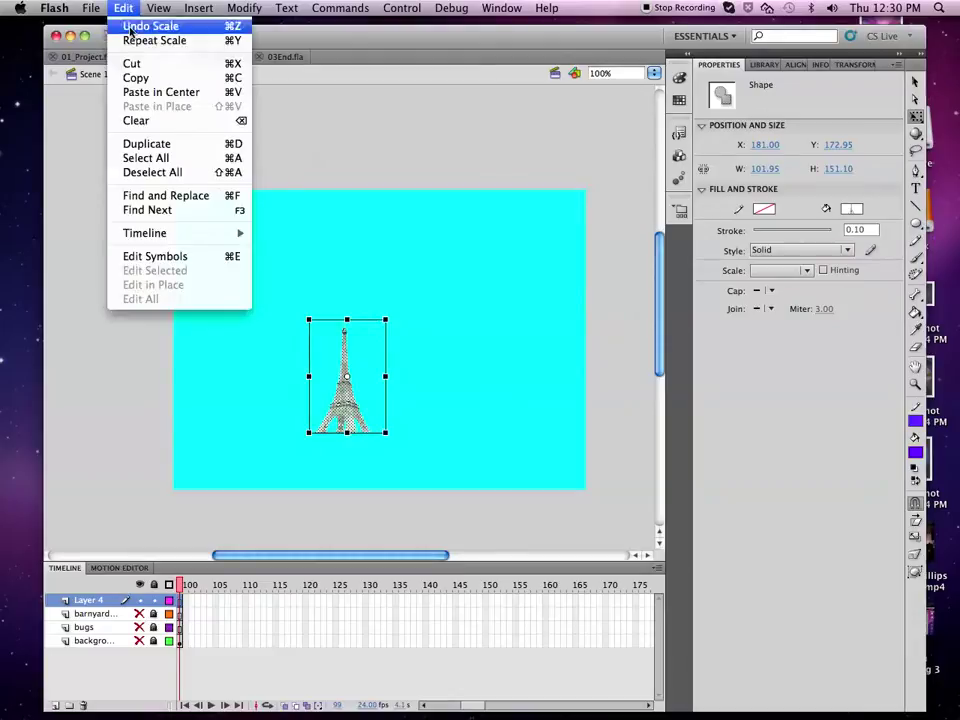
click(146, 78)
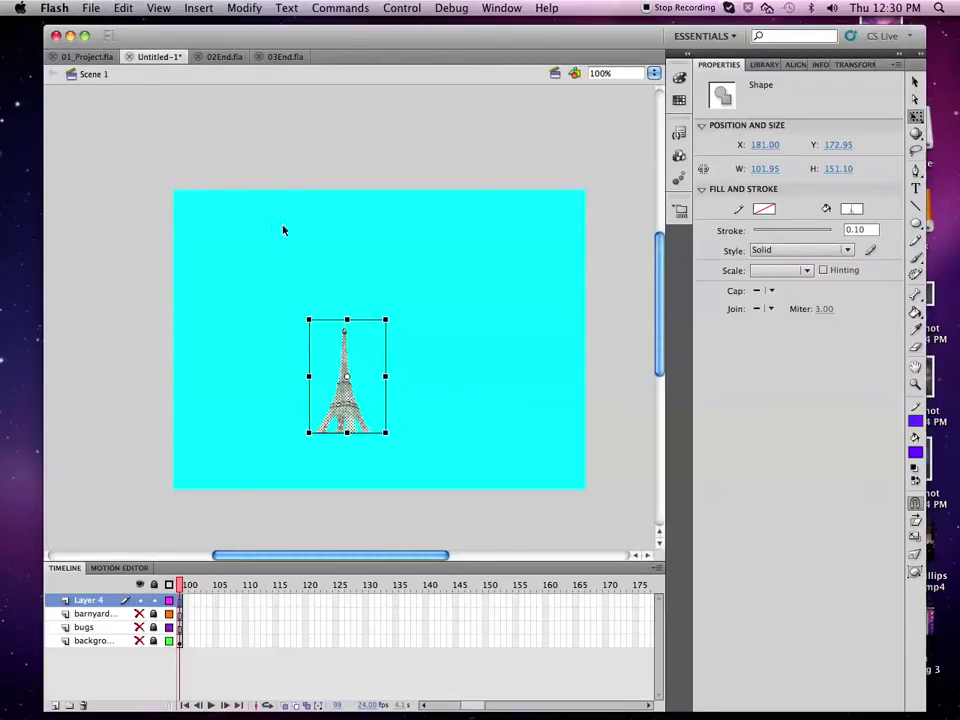
click(123, 9)
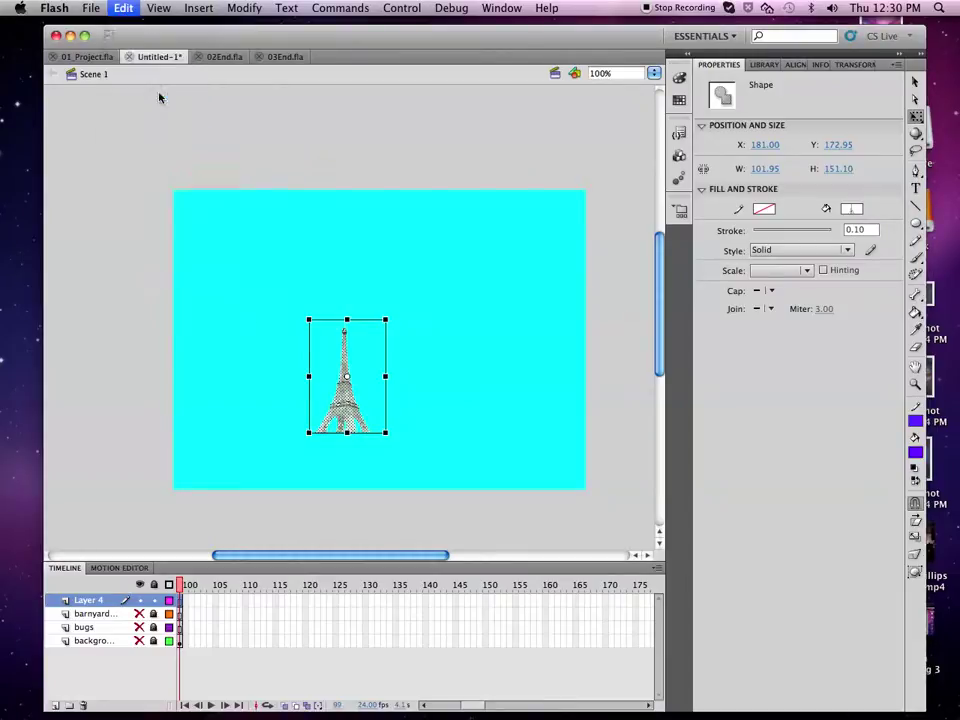
click(160, 94)
drag(349, 350, 426, 350)
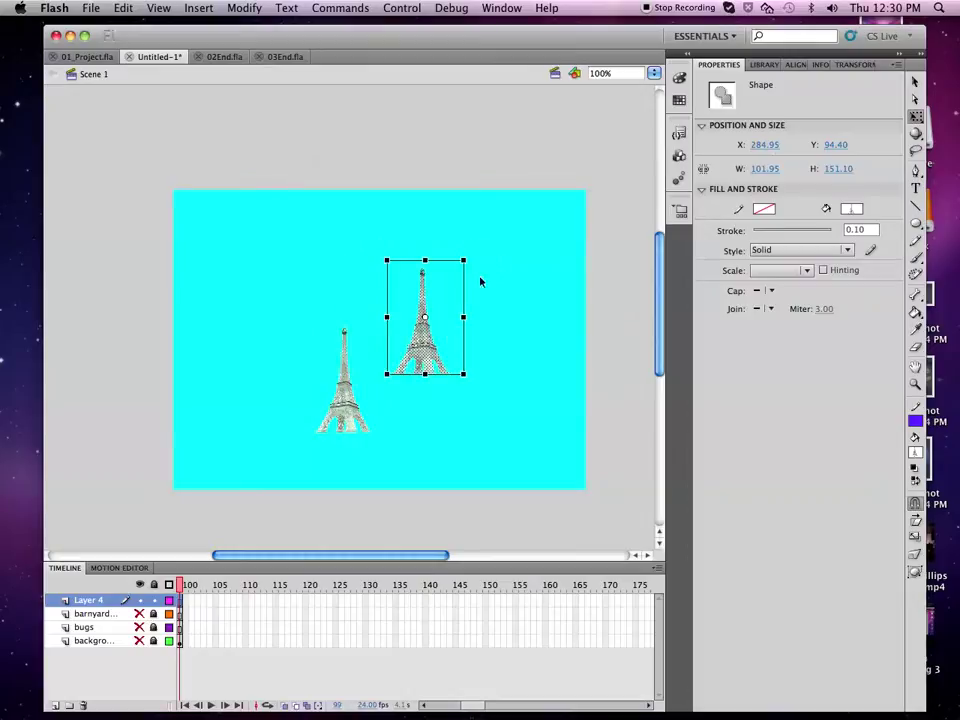
drag(343, 398, 353, 303)
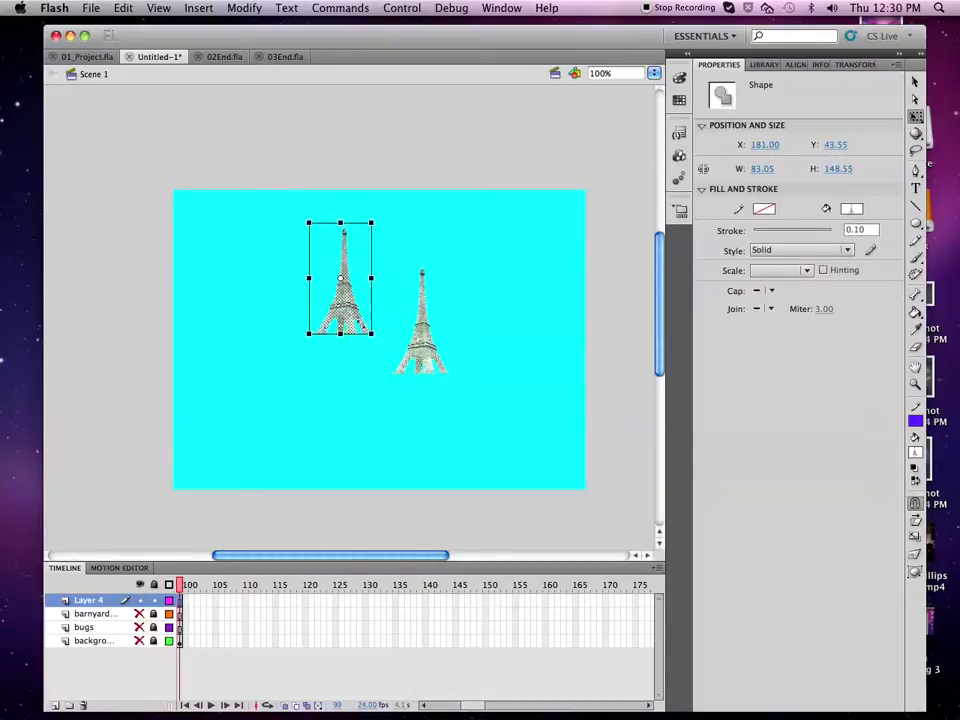
Step: Rotate the right-hand tower copy 90° clockwise, shorten it to about 115 px, and attach it beside the upright tower's base
click(425, 350)
drag(455, 256, 510, 366)
mouse_move(390, 342)
mouse_down()
mouse_move(366, 357)
mouse_move(379, 336)
mouse_up()
drag(455, 328, 432, 328)
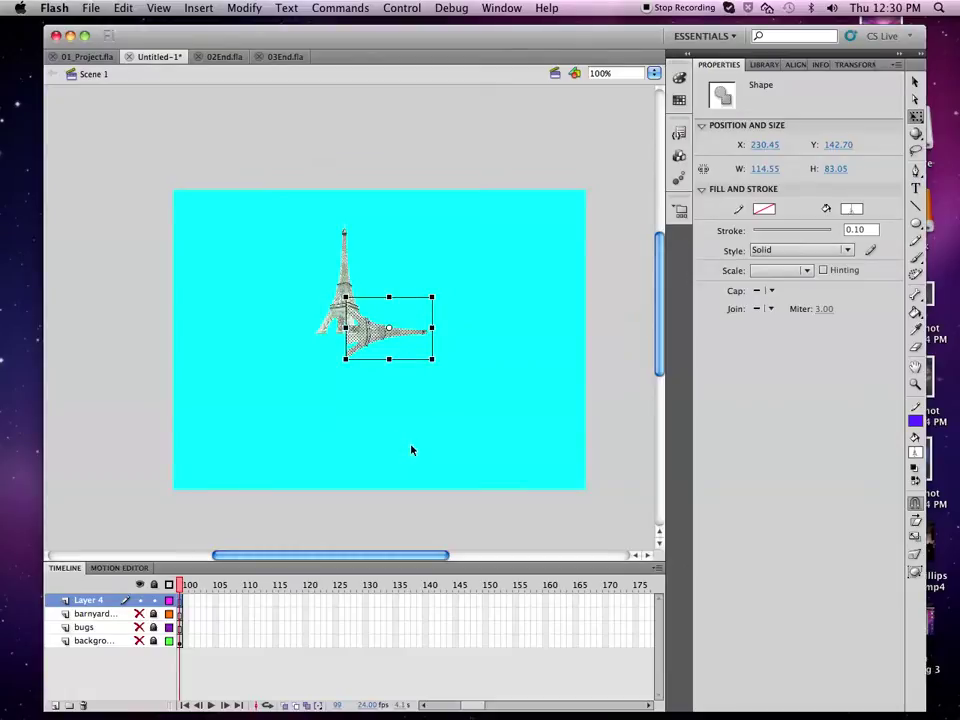
Step: Paste another tower, flip it vertically, and place it base to base beneath the upright tower
key(ctrl+v)
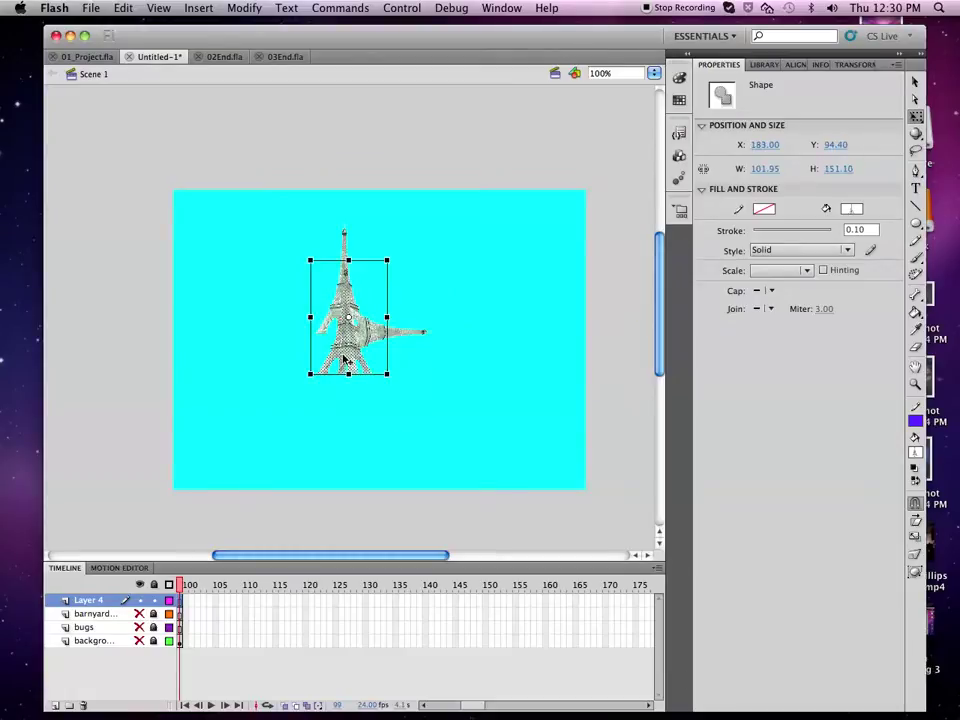
drag(352, 360, 255, 370)
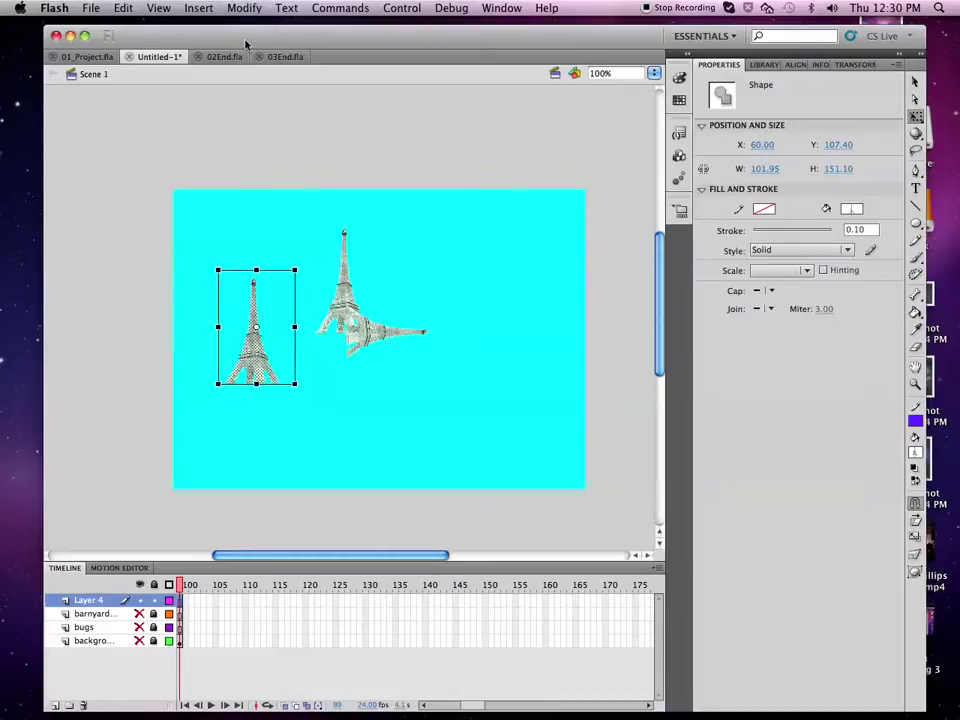
click(245, 9)
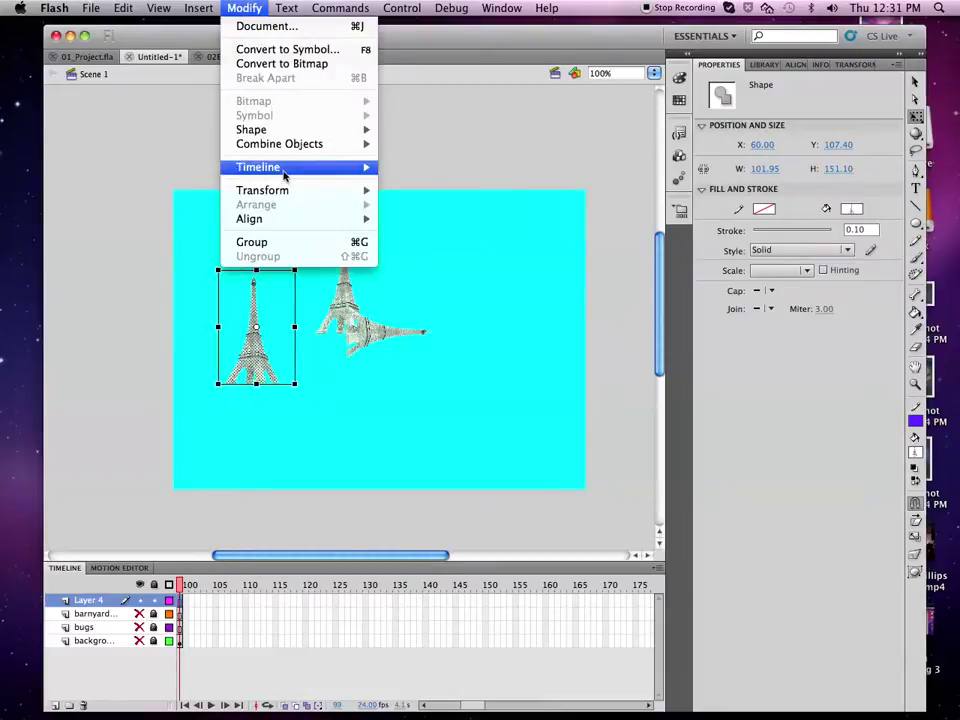
mouse_move(292, 191)
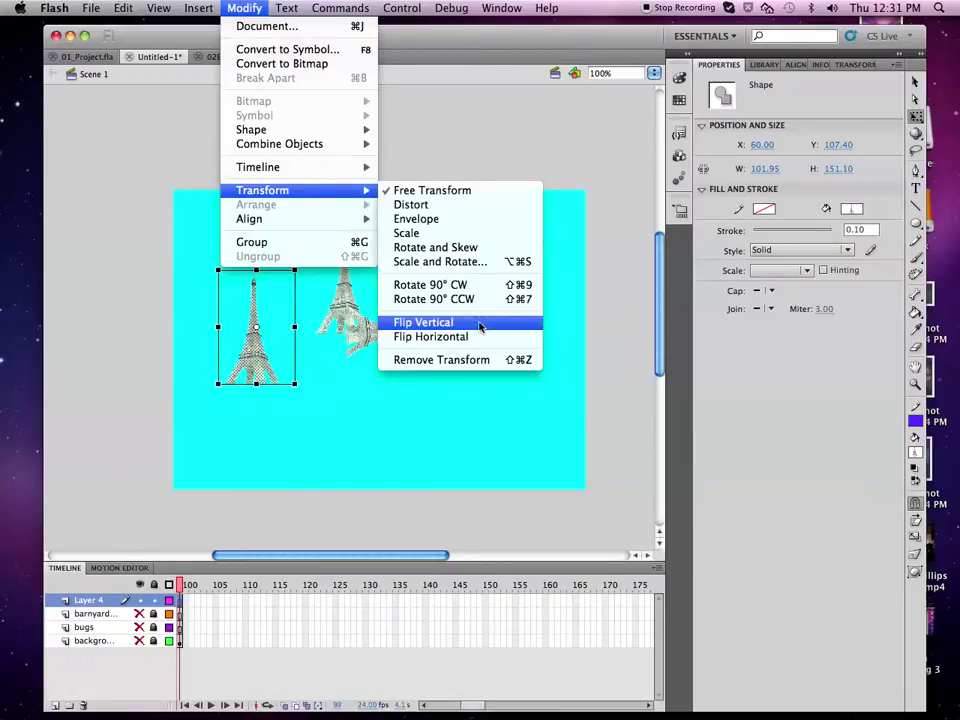
click(424, 322)
drag(256, 335, 343, 384)
Step: Paste a fourth tower, rotate it 90° counterclockwise, shorten it to about 124 px, and attach it as the star's left arm
key(super+v)
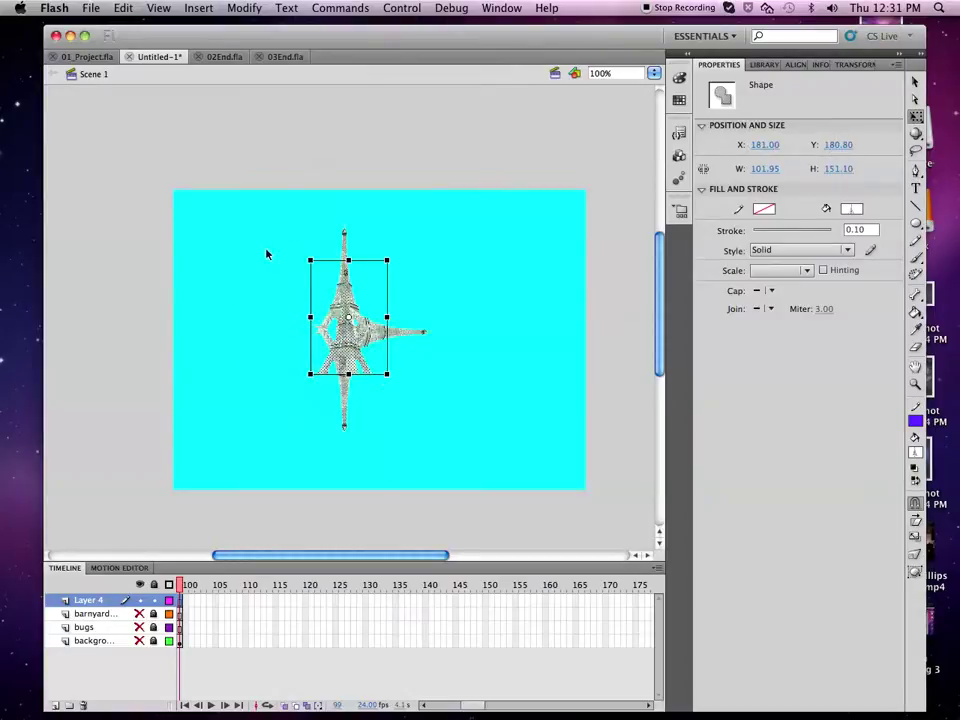
drag(348, 337, 261, 320)
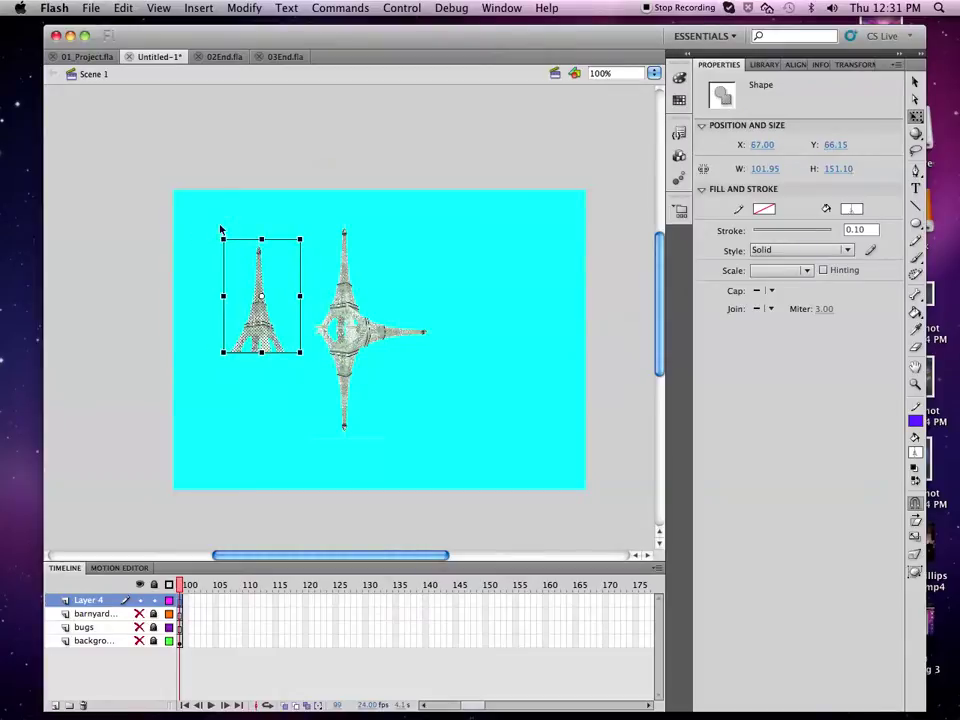
drag(221, 229, 224, 296)
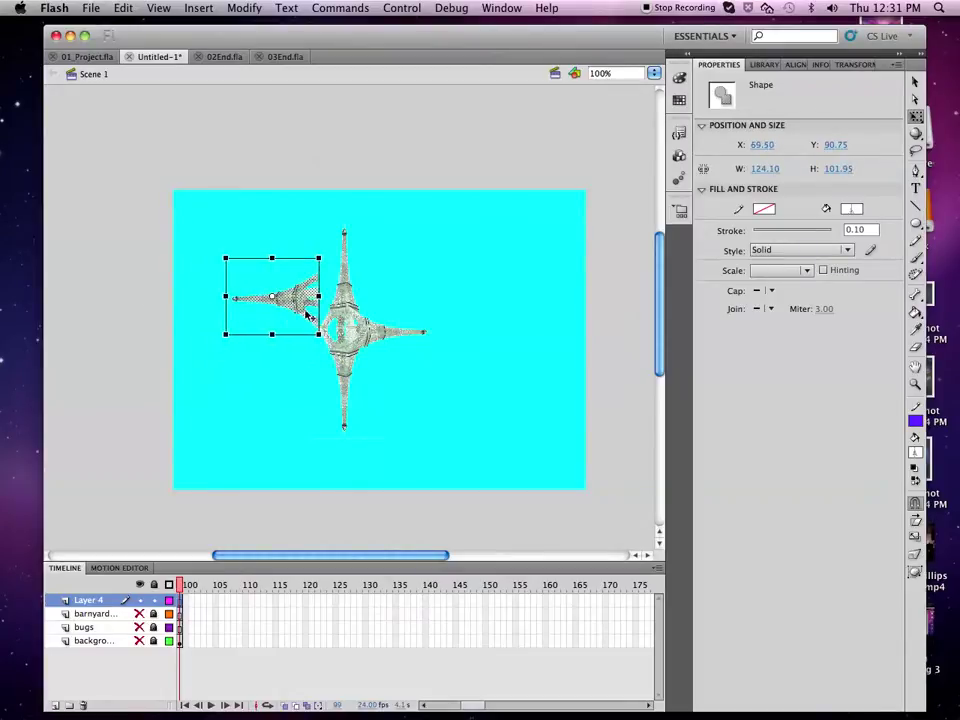
drag(289, 316, 327, 340)
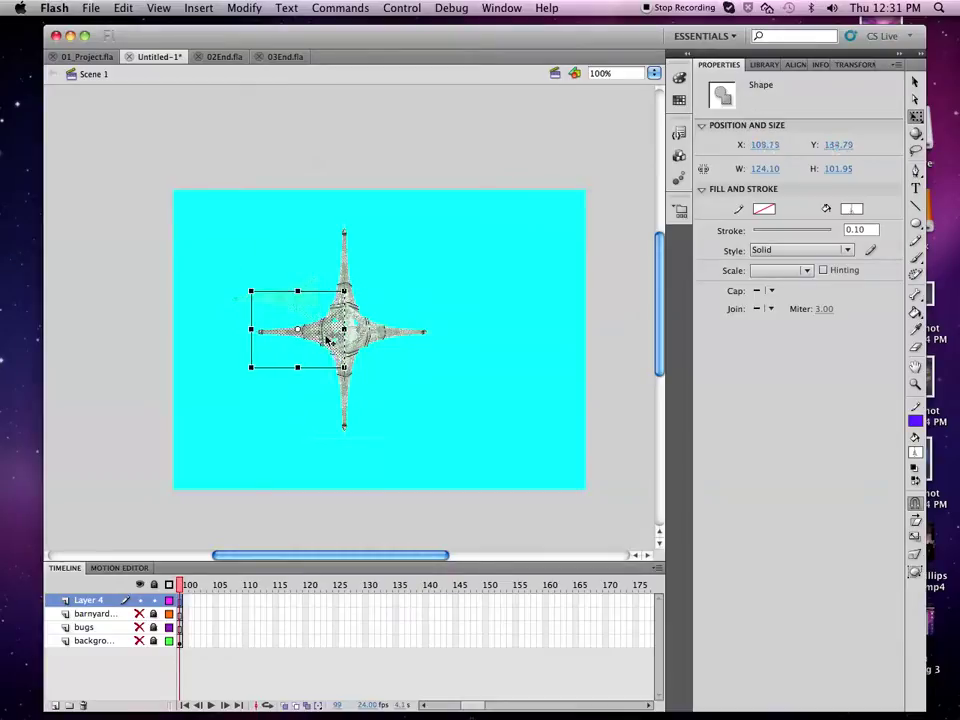
Step: Delete the stray strip left beside the star, and duplicate the whole four-armed star by copying and pasting it
click(417, 264)
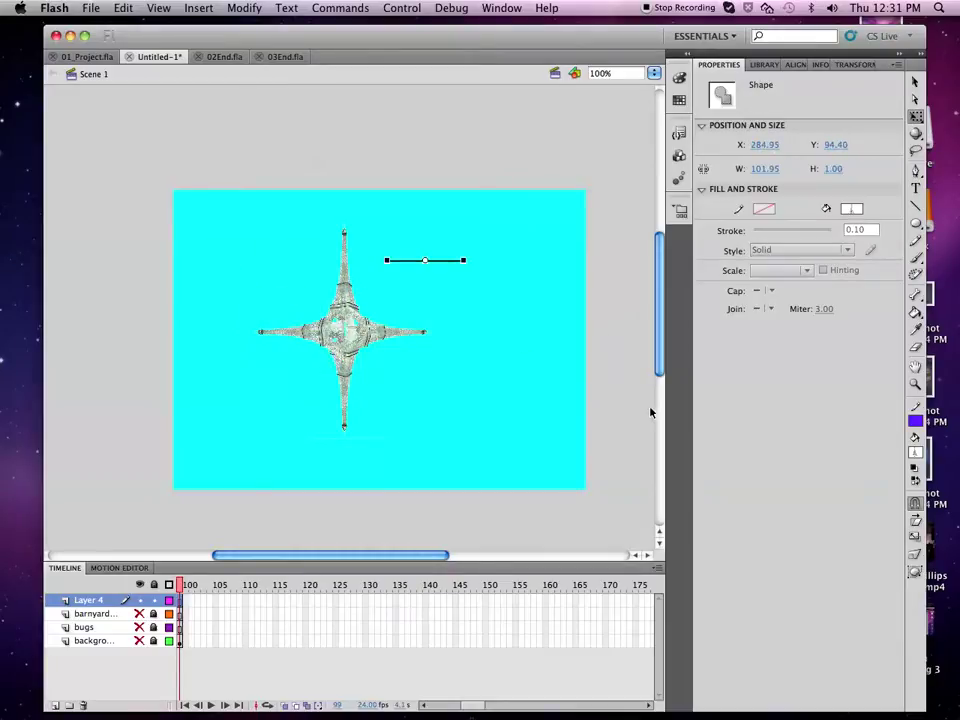
key(Delete)
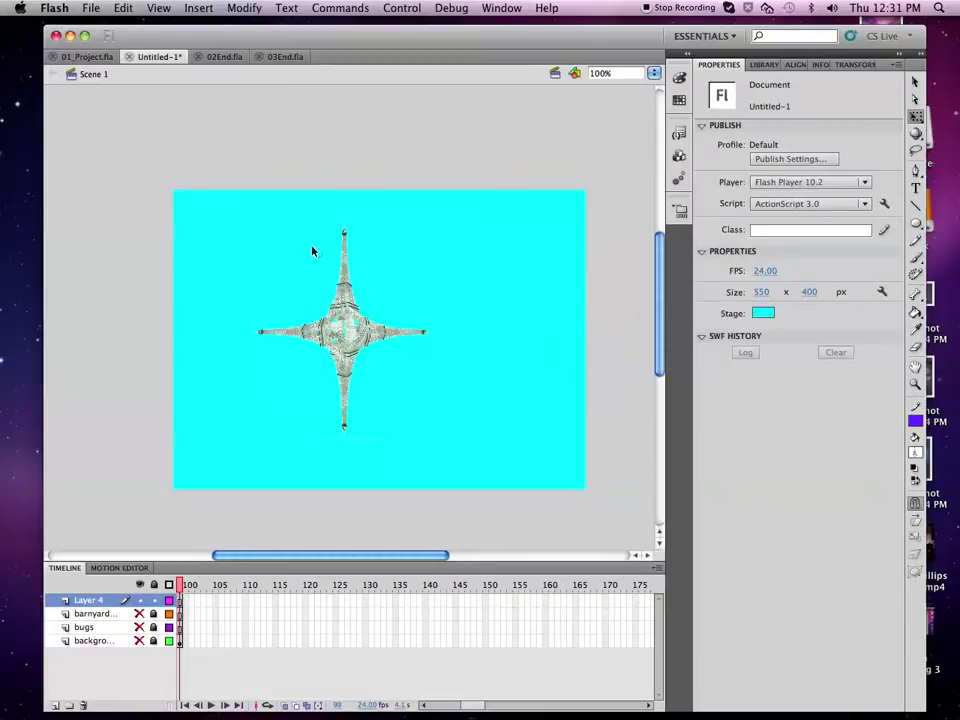
drag(227, 200, 522, 432)
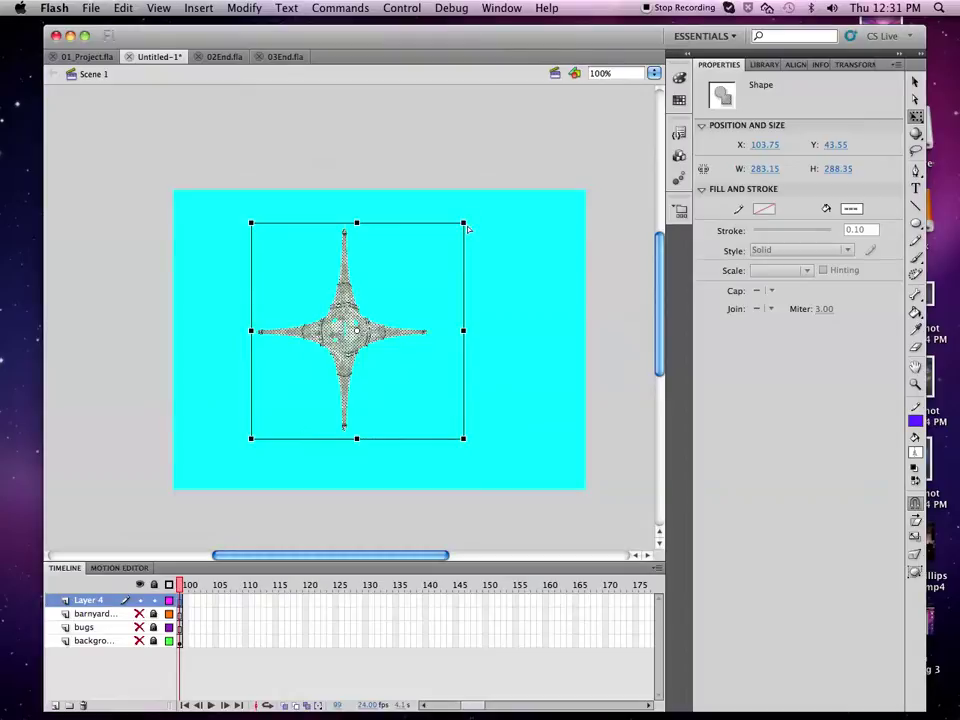
key(super+c)
click(508, 258)
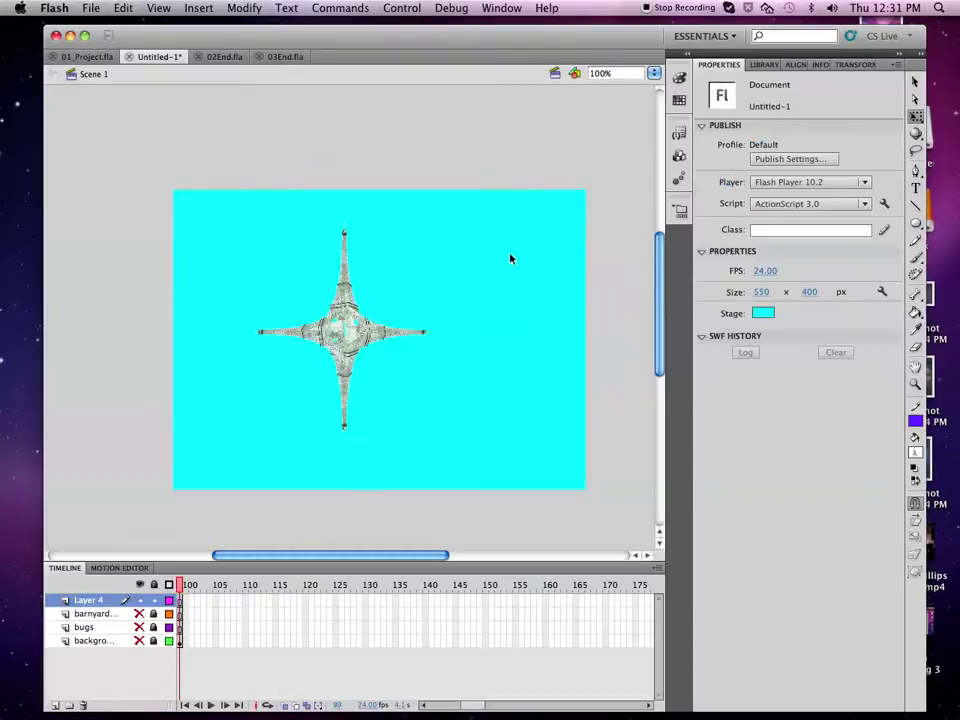
key(super+v)
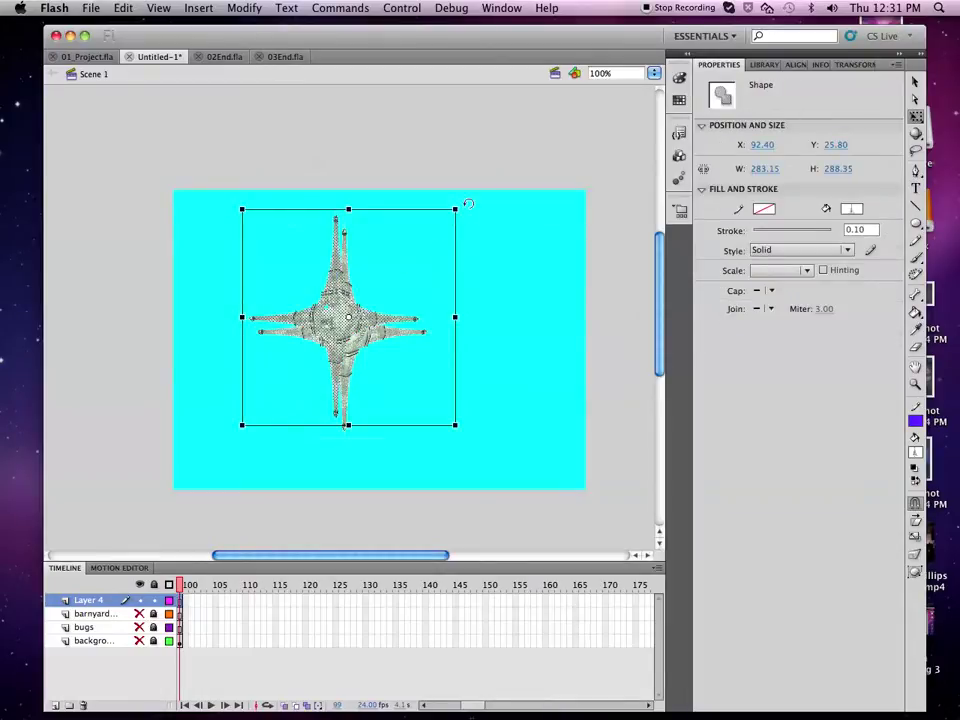
Step: Rotate the pasted star diagonally, scale it to about 251 × 226 px, and centre it over the original star
drag(455, 208, 514, 319)
drag(345, 318, 351, 341)
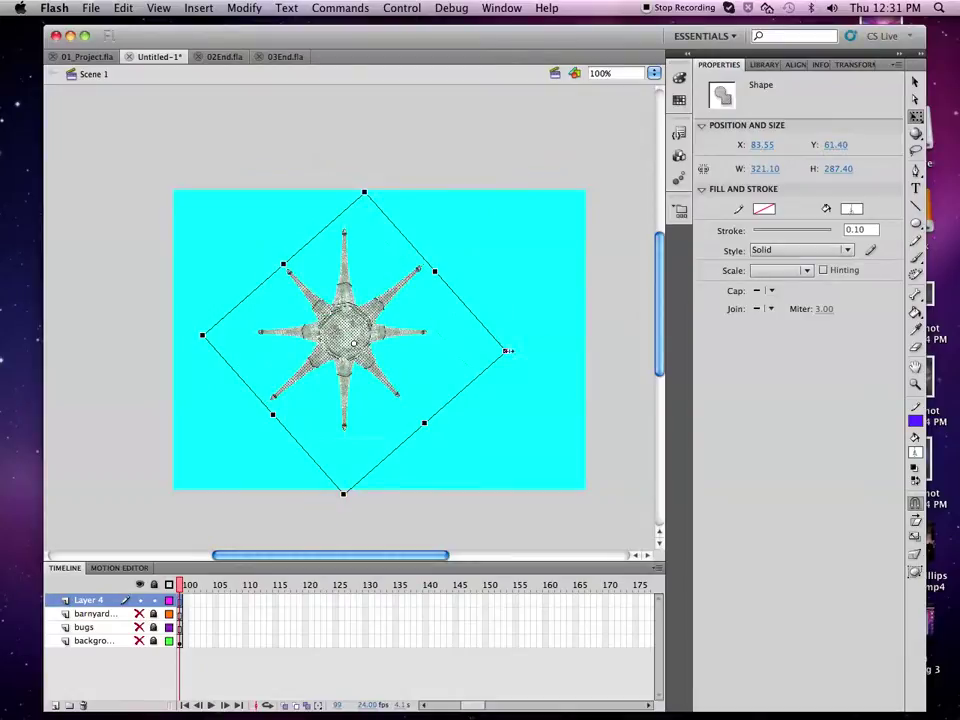
drag(505, 351, 439, 349)
drag(306, 336, 332, 330)
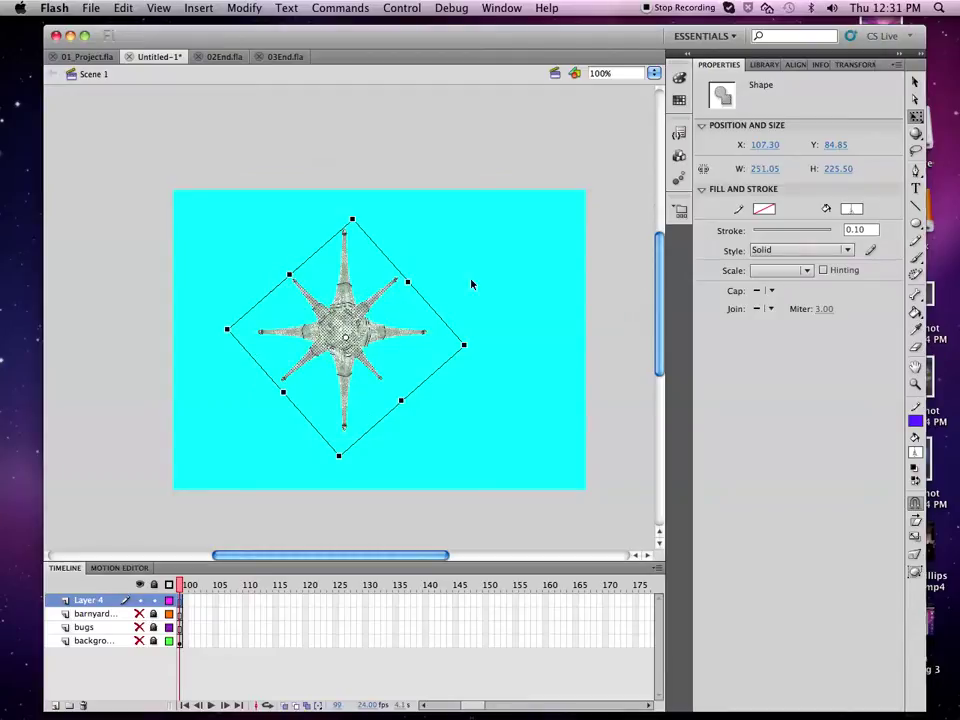
Step: Convert the diagonal star shape into a movie clip symbol, keeping the suggested name Symbol 1
click(233, 10)
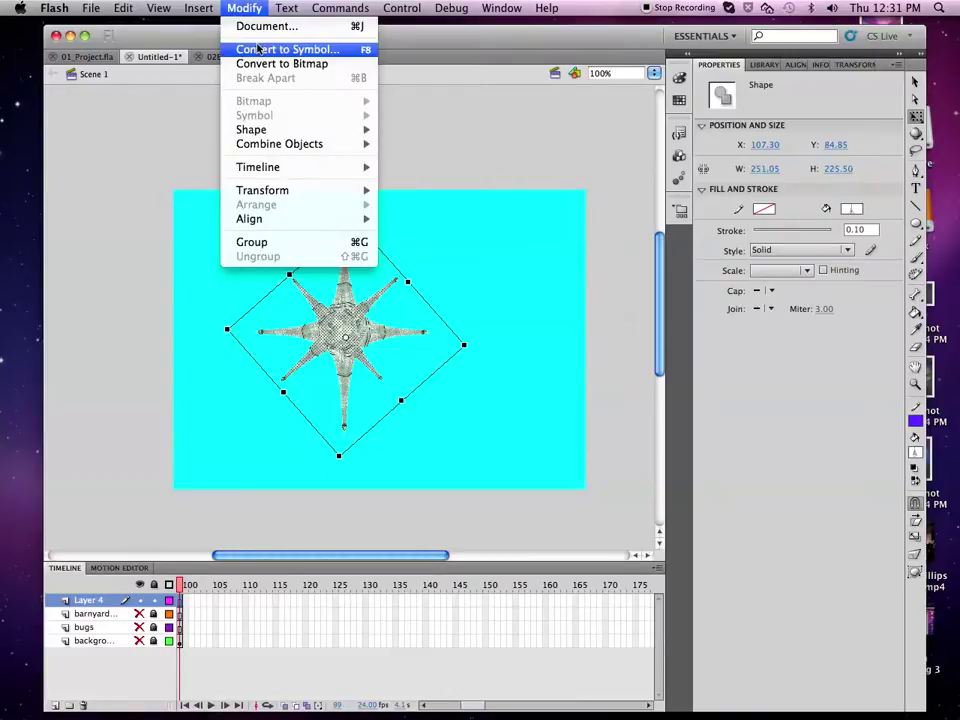
click(258, 48)
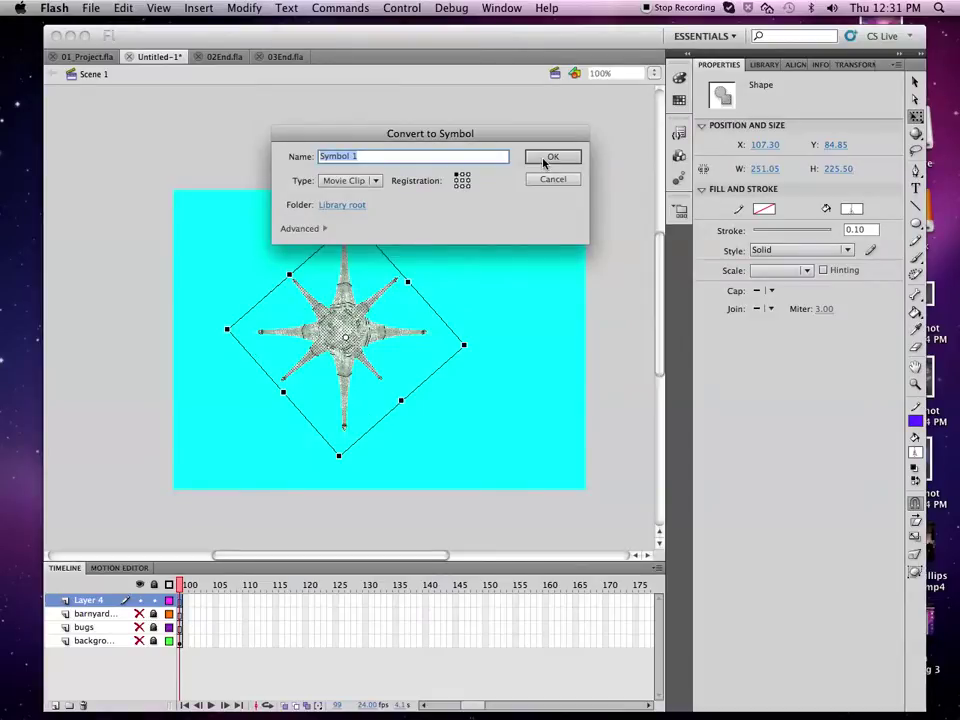
click(537, 158)
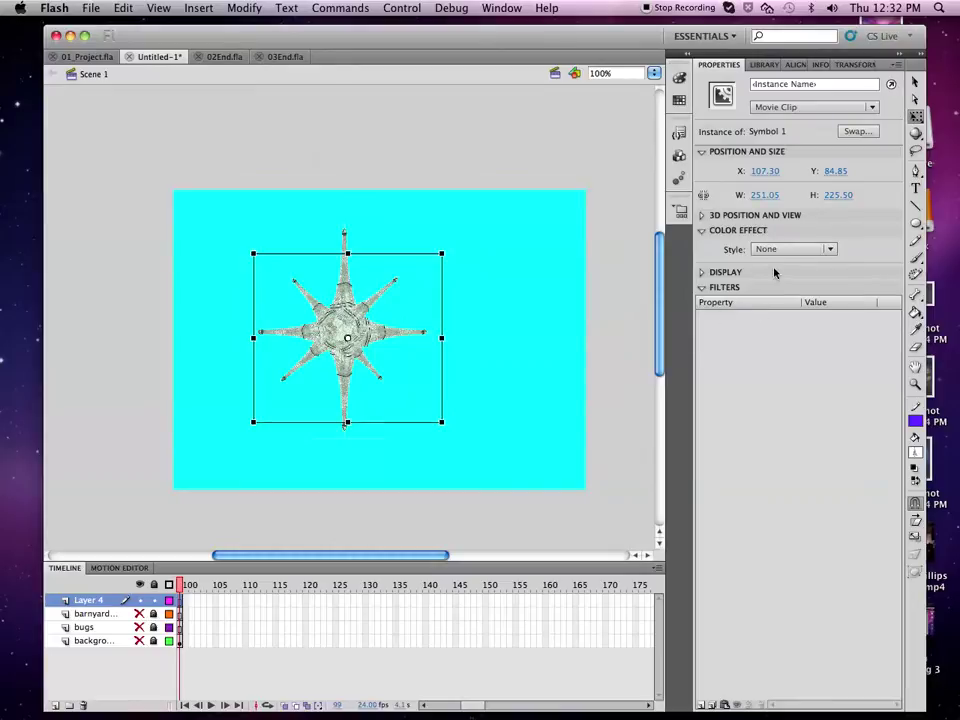
Step: Apply a 50% pink tint (red 255, green 154, blue 162) to the diagonal star and recentre it over the upright star
click(822, 251)
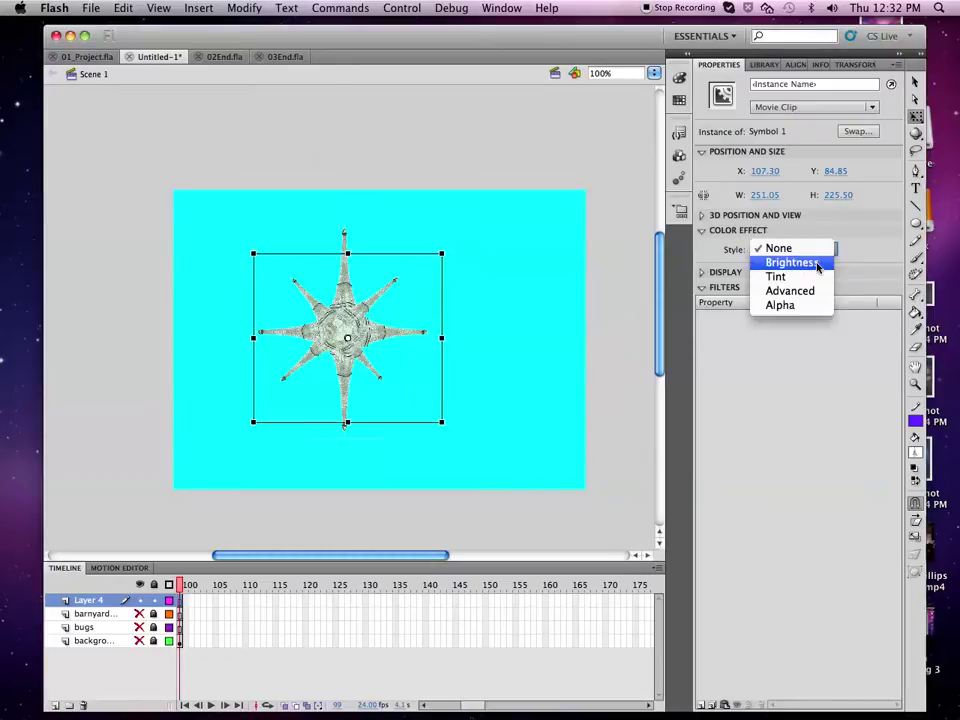
click(818, 277)
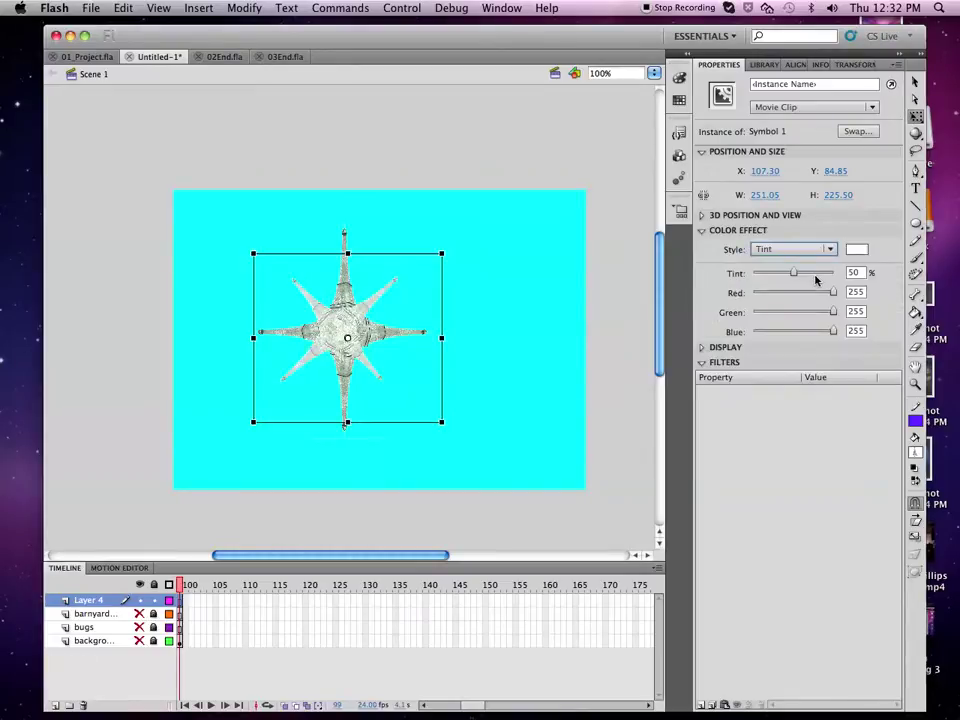
drag(833, 292, 786, 337)
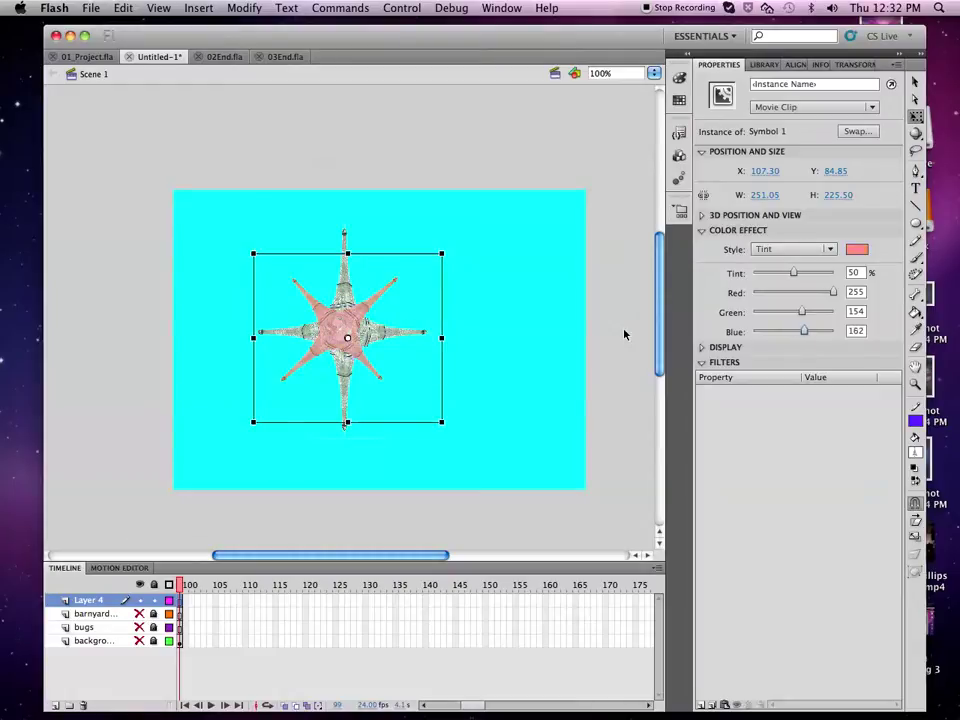
drag(336, 329, 342, 331)
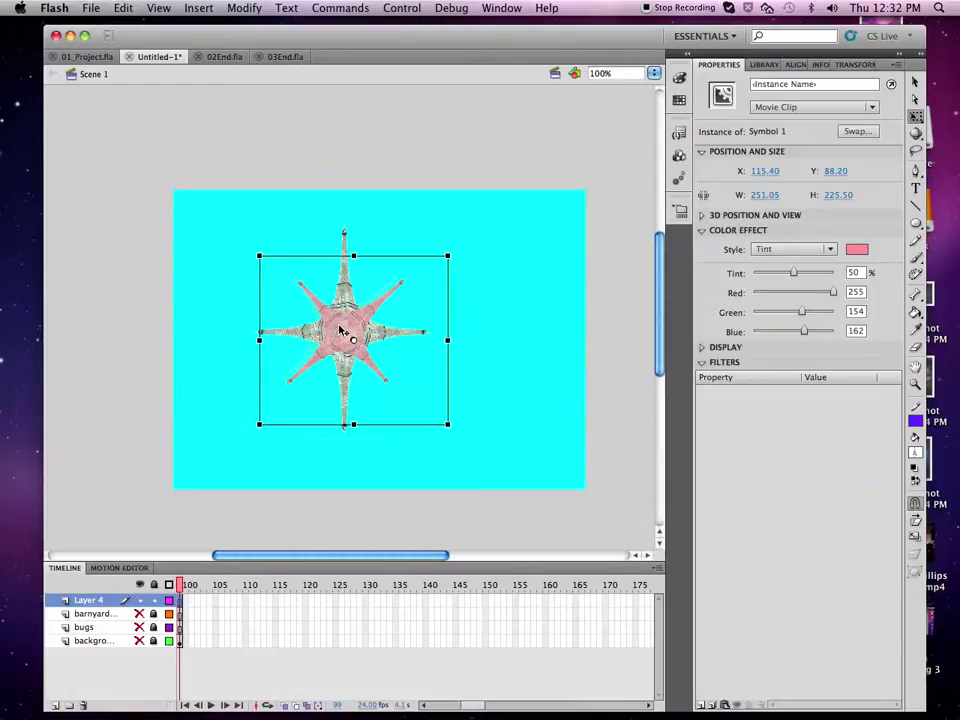
Step: Select both overlapping stars and convert them into one movie clip symbol named star
click(536, 379)
drag(272, 252, 468, 465)
click(244, 8)
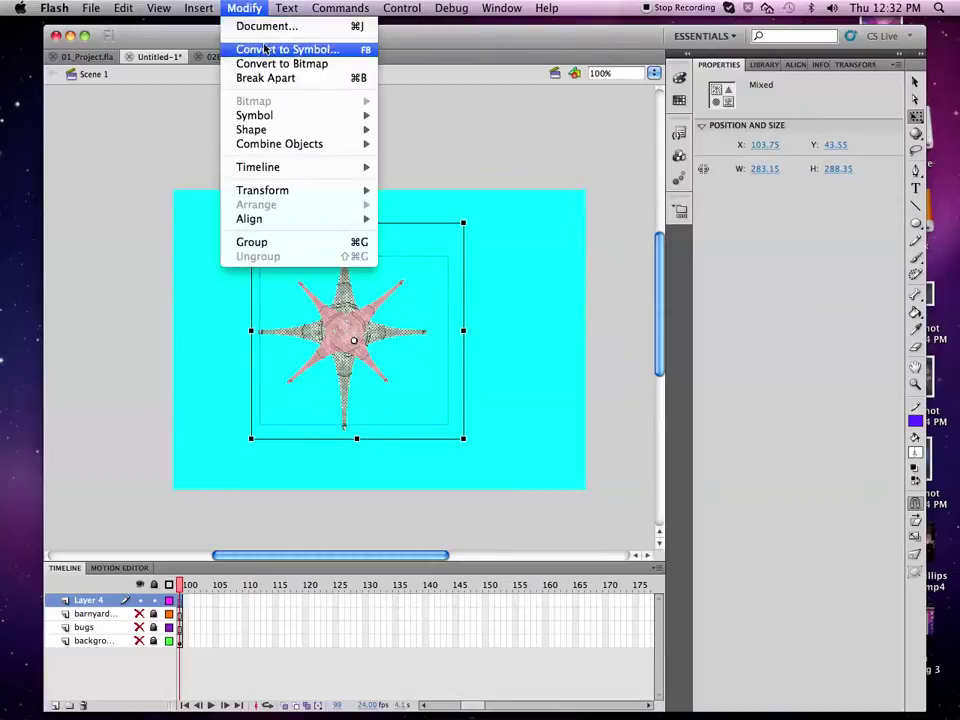
click(266, 50)
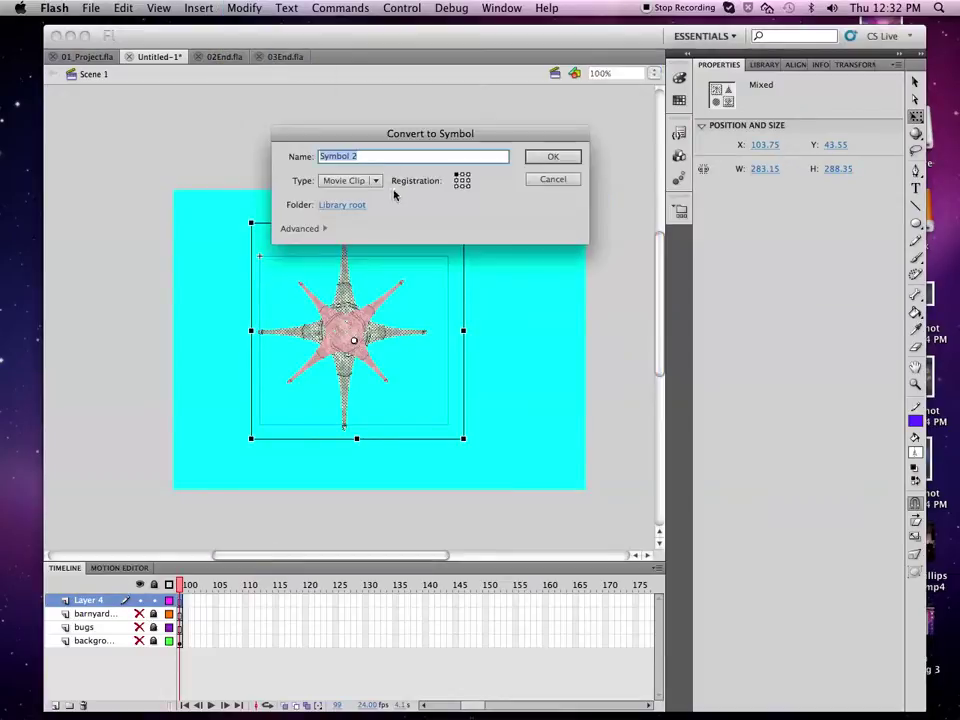
text(sta)
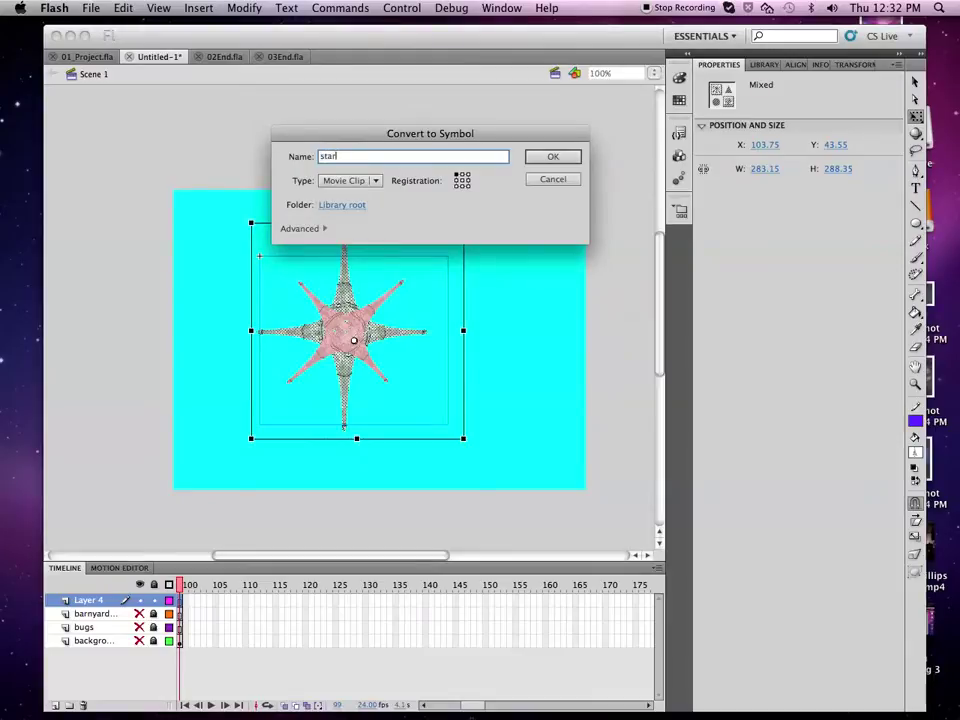
text(r)
key(Return)
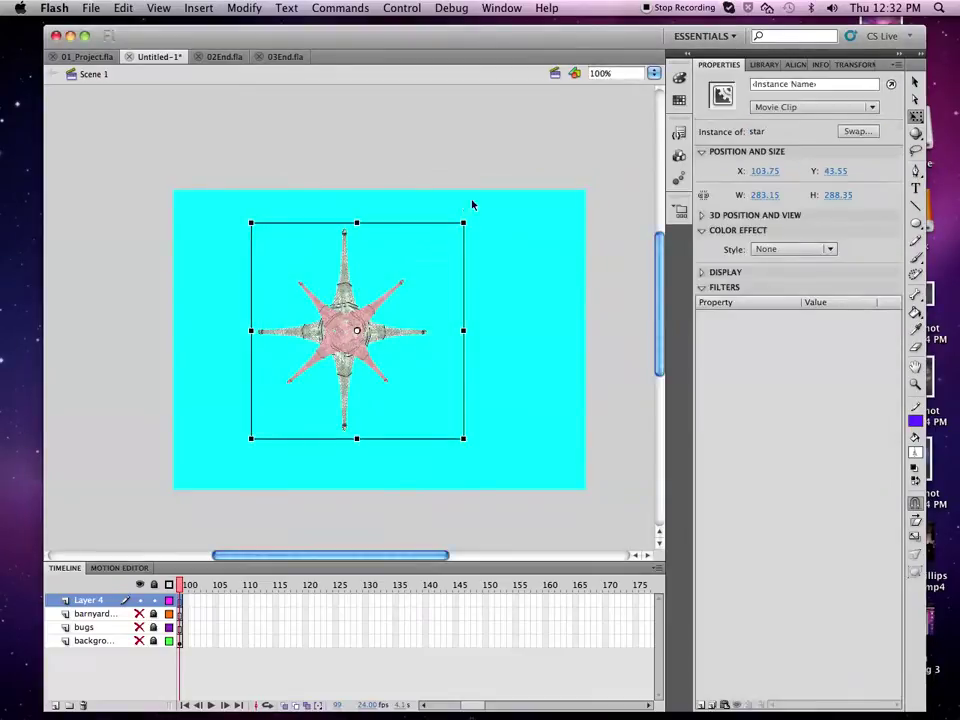
Step: Narrow the star to about 253 px, move it towards the stage's centre, and rename Layer 4 as Star
drag(468, 224, 452, 223)
drag(349, 352, 369, 342)
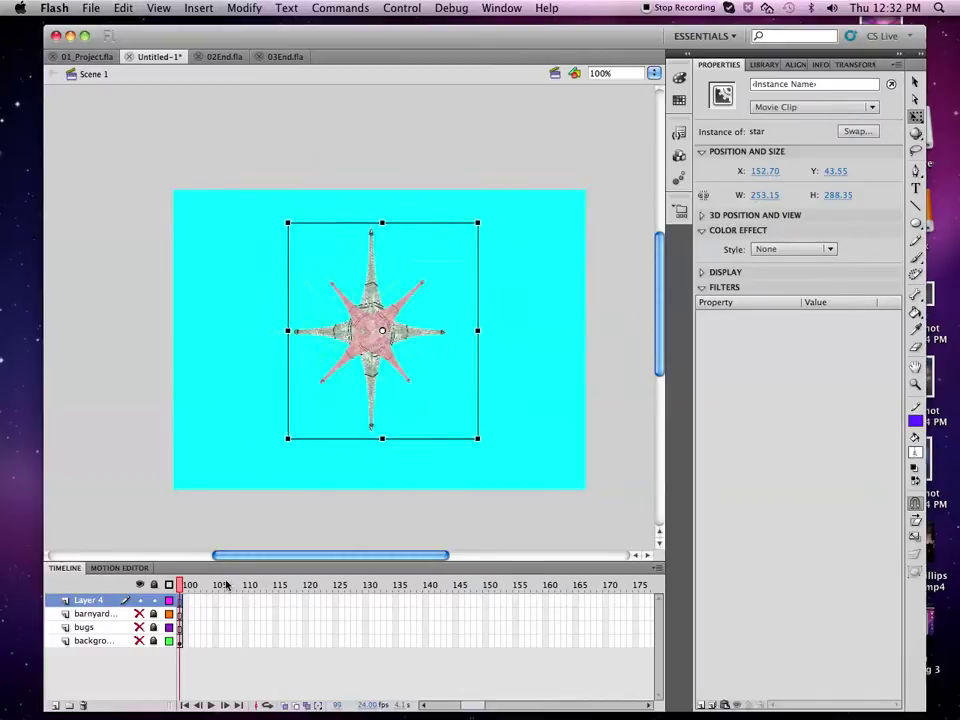
double_click(86, 601)
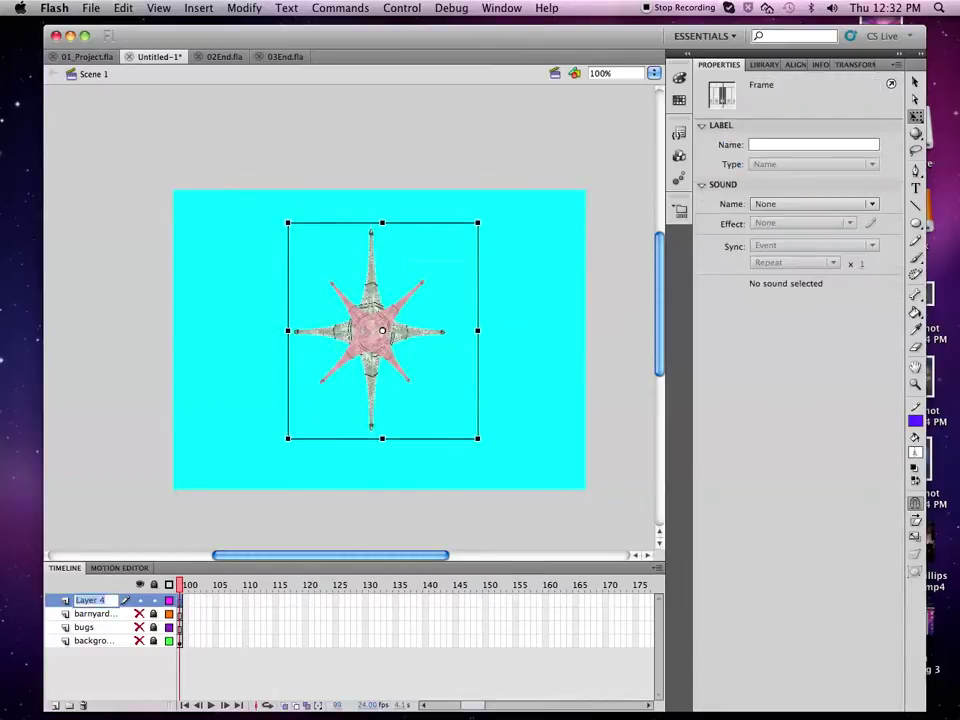
text(Star)
key(Return)
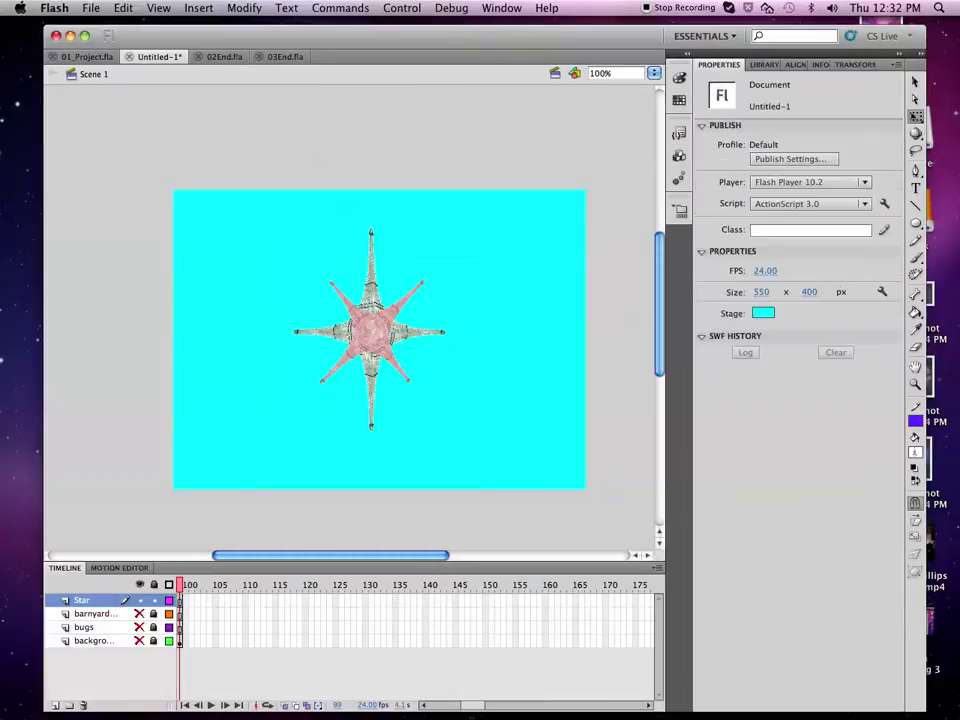
Step: Show all layers, move the Star layer directly above the background layer, and position the star between the two characters
click(139, 585)
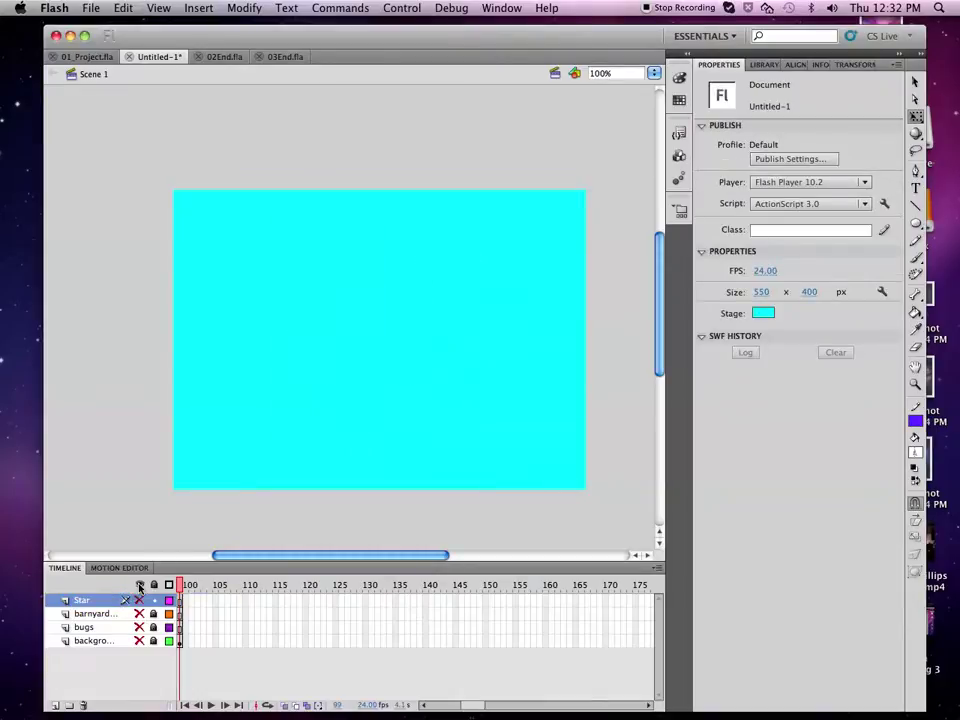
click(139, 585)
mouse_move(380, 342)
mouse_down()
mouse_move(302, 345)
mouse_move(387, 345)
mouse_up()
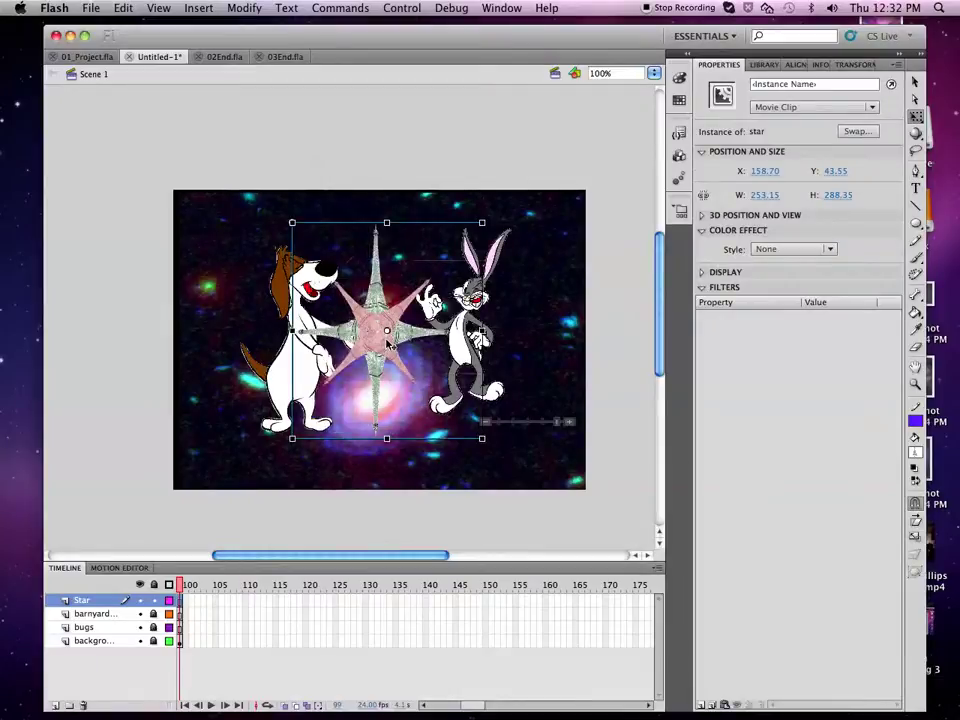
drag(64, 606, 69, 634)
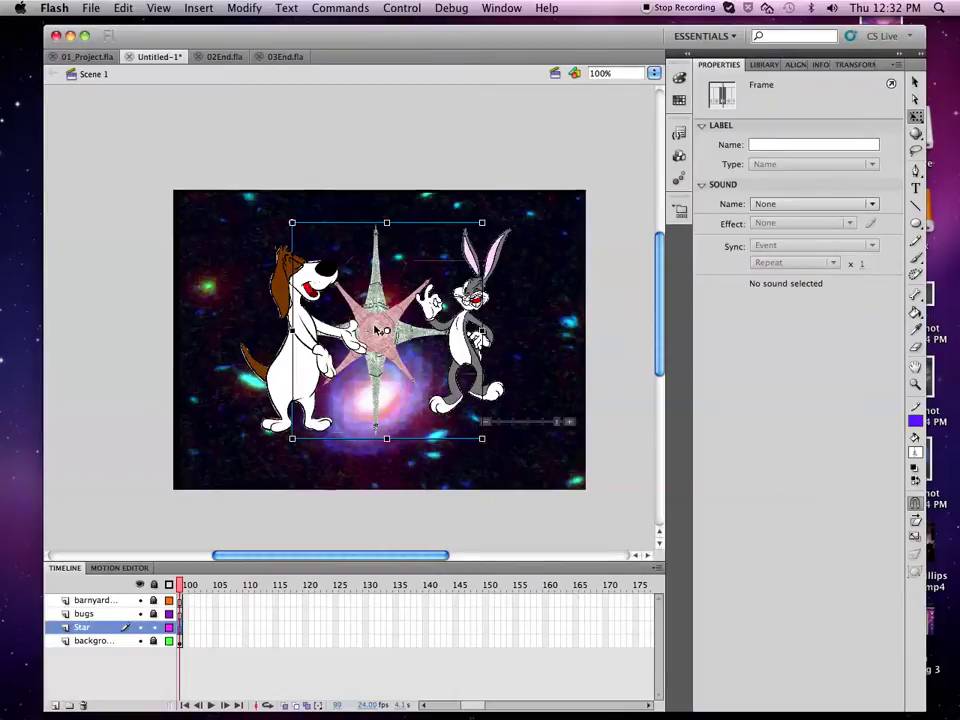
mouse_move(376, 330)
mouse_down()
mouse_move(380, 320)
mouse_move(380, 328)
mouse_up()
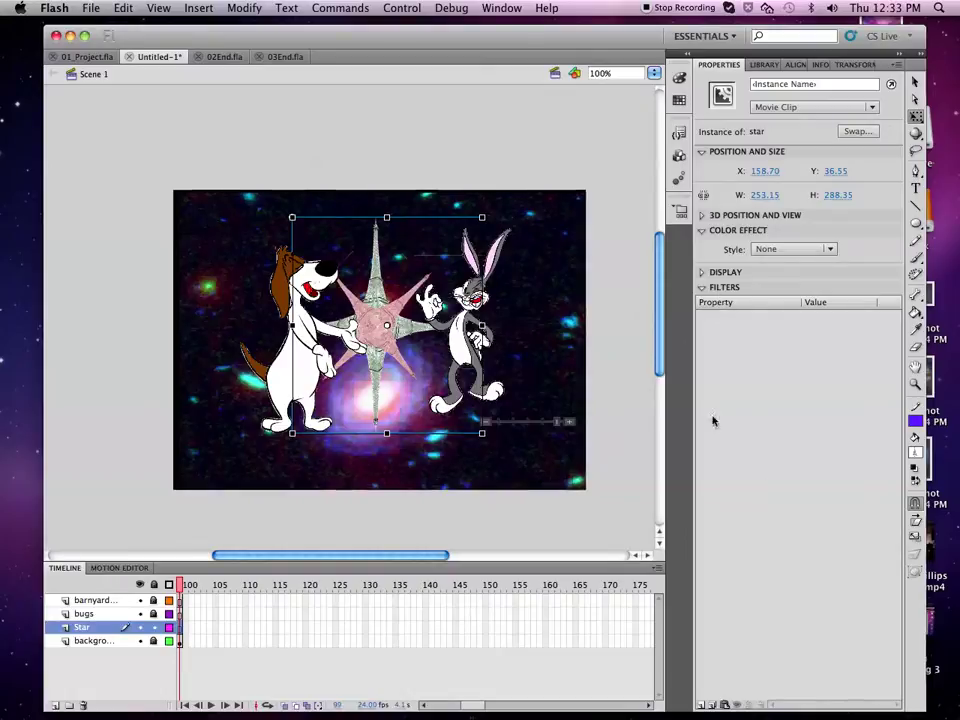
Step: Add a Blur filter to the star, tilt it slightly counterclockwise, and reposition it behind the characters
click(707, 700)
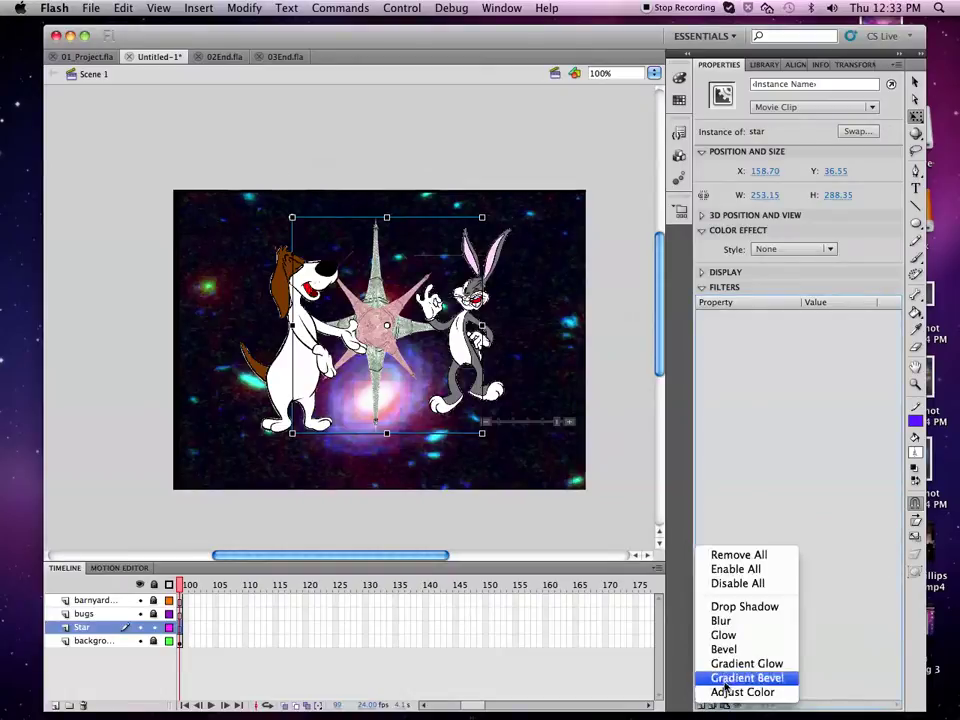
click(728, 620)
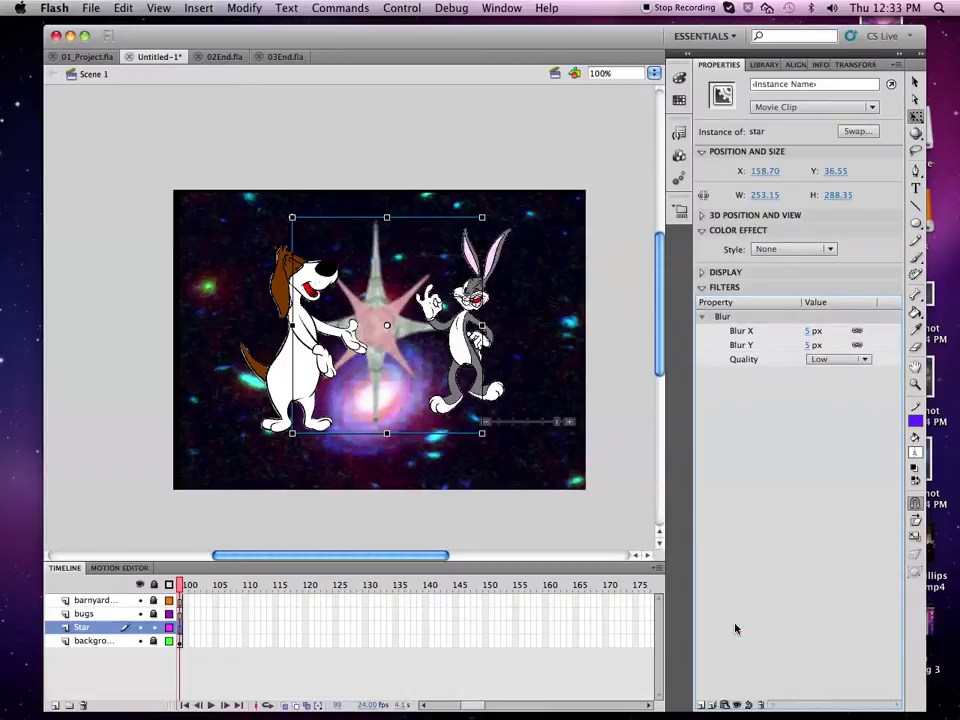
drag(511, 223, 379, 315)
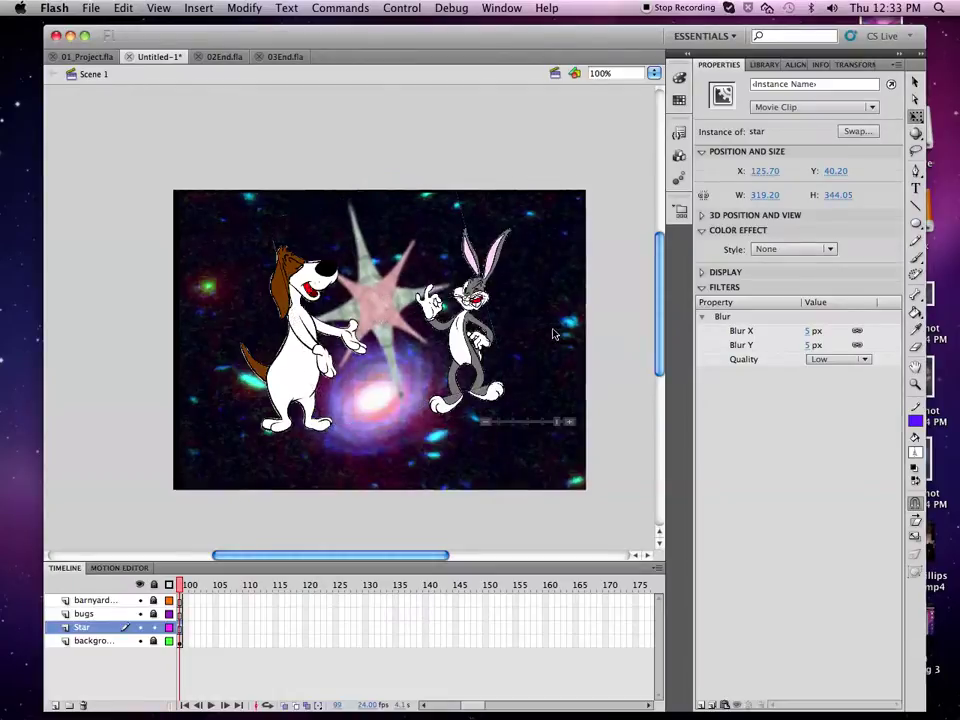
click(557, 338)
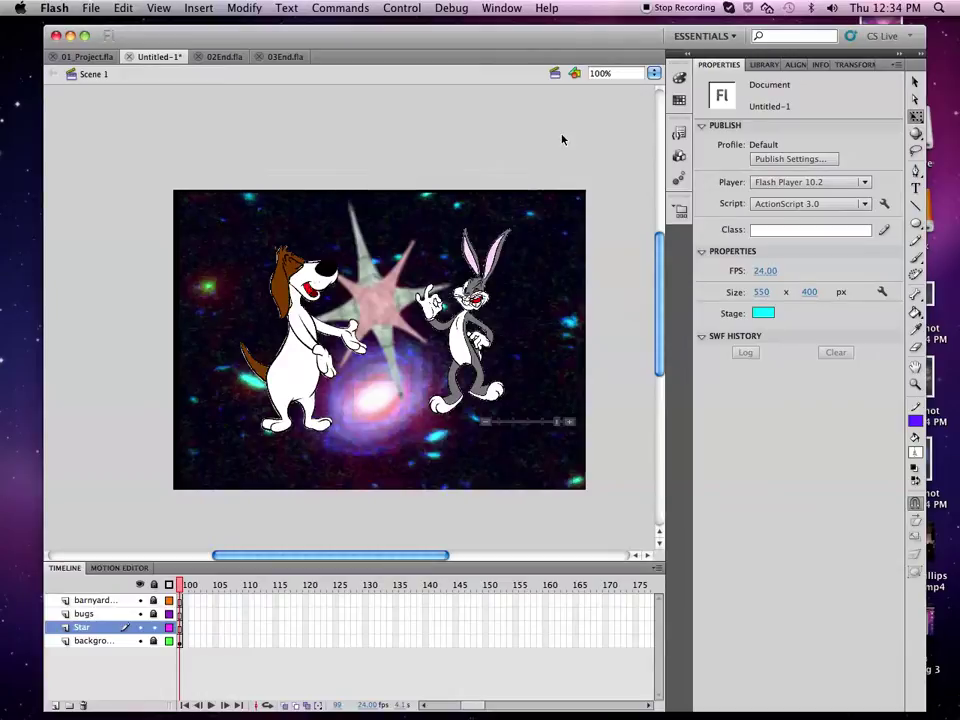
Step: Lock the Star layer, unlock the bugs layer, and move the rabbit slightly right and down
click(153, 627)
click(95, 613)
drag(493, 372, 481, 345)
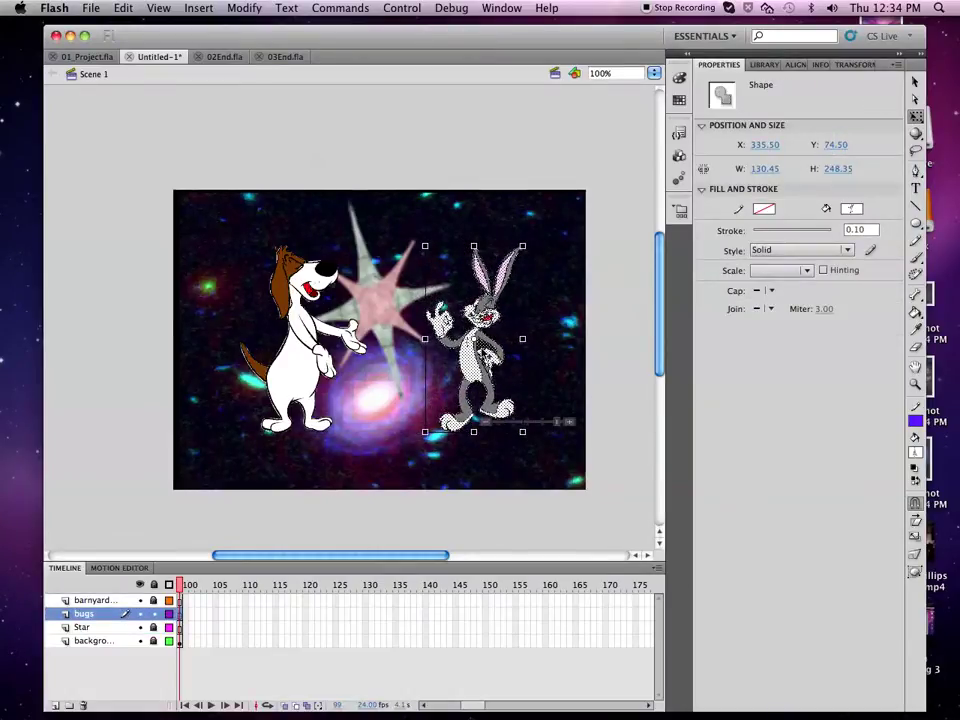
Step: Convert the rabbit shape into a movie clip symbol named bugs
click(244, 8)
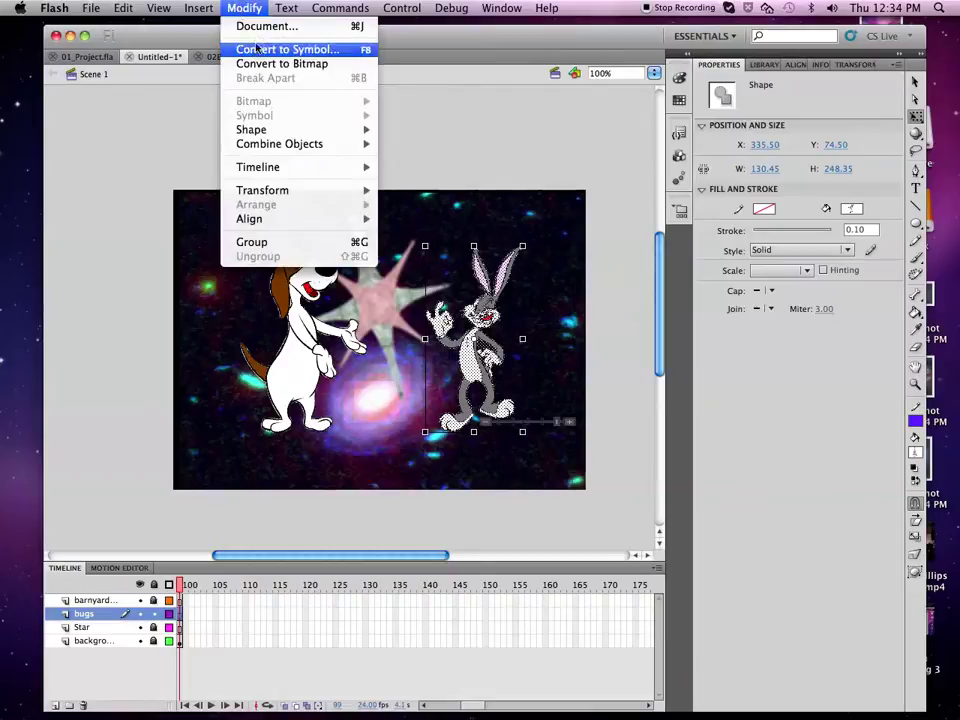
click(287, 49)
text(bugs)
key(Return)
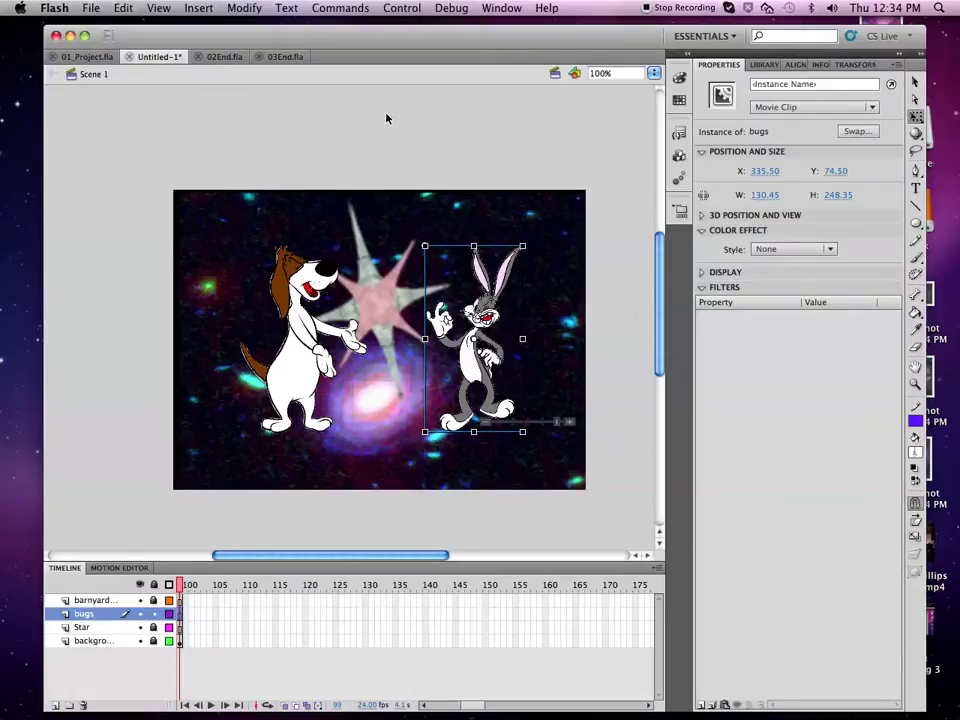
Step: Duplicate the rabbit by copying and pasting, shorten the copy to about 190 px, and place it overlapping the original's left side
key(super+v)
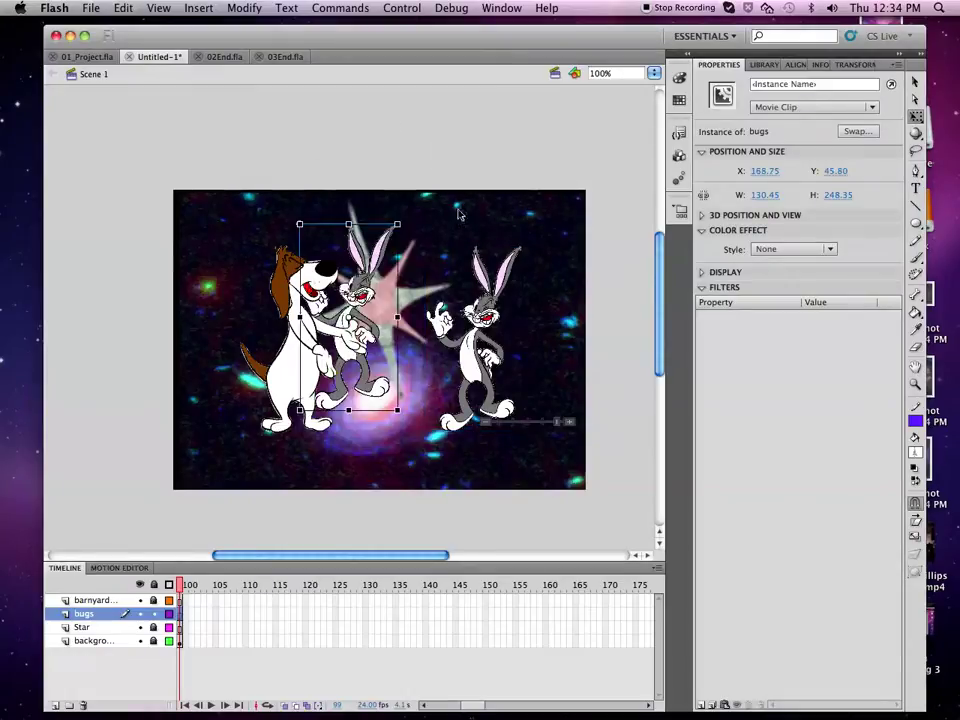
drag(348, 320, 480, 339)
mouse_move(542, 331)
mouse_down()
mouse_move(617, 336)
mouse_move(520, 339)
mouse_move(538, 328)
mouse_up()
drag(491, 236, 492, 259)
key(shift+Left)
key(Left)
key(Left)
key(Left)
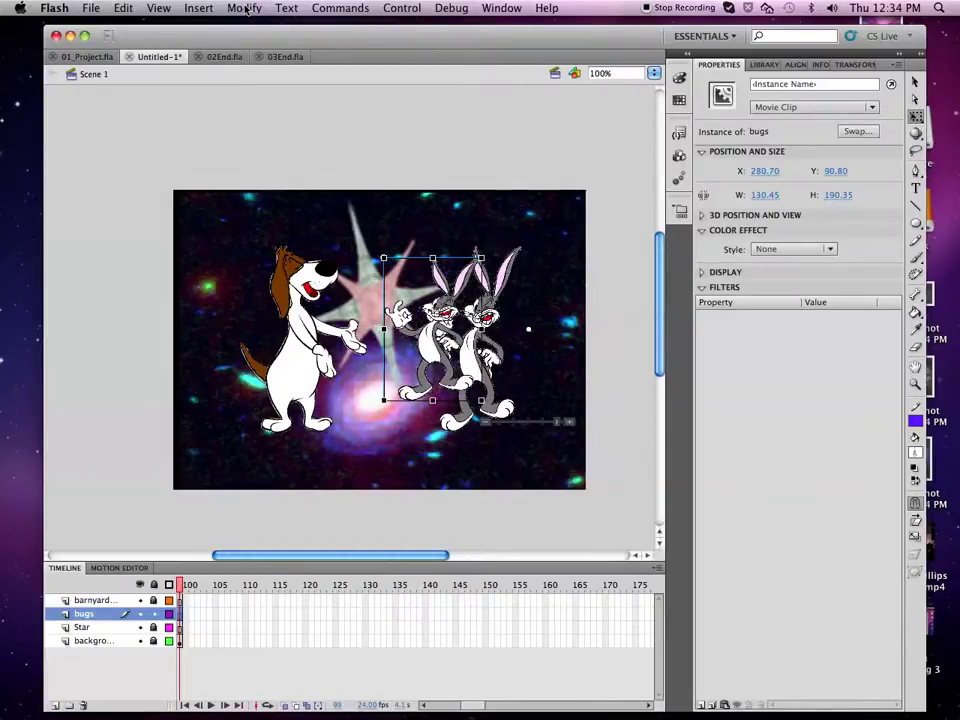
Step: Send the smaller rabbit backward behind the original and add a Gradient Glow filter to it
click(245, 10)
mouse_move(300, 206)
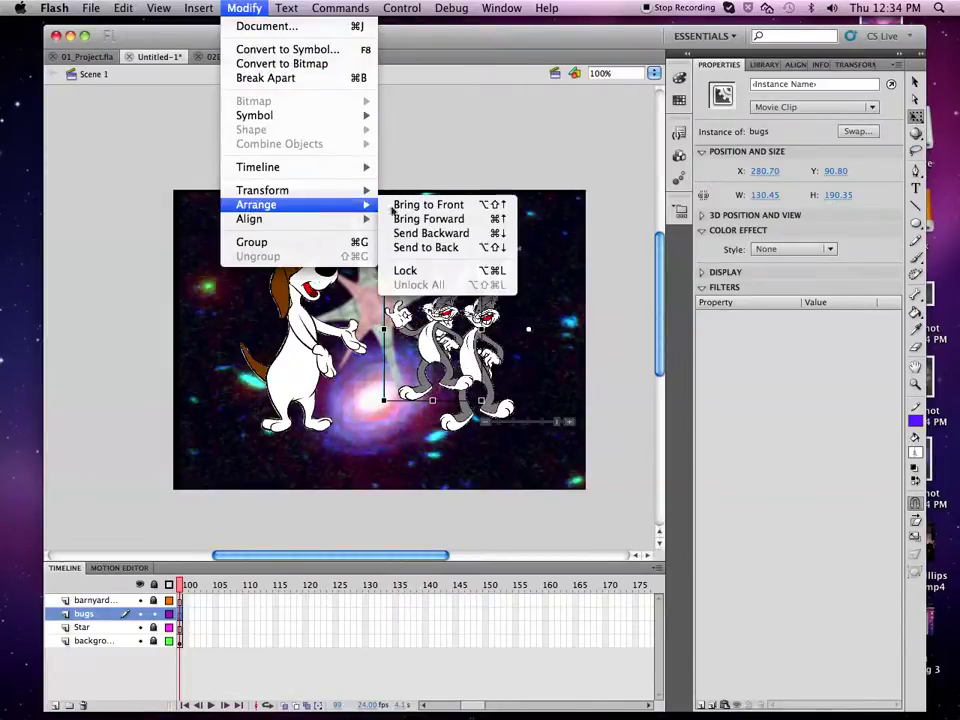
click(430, 233)
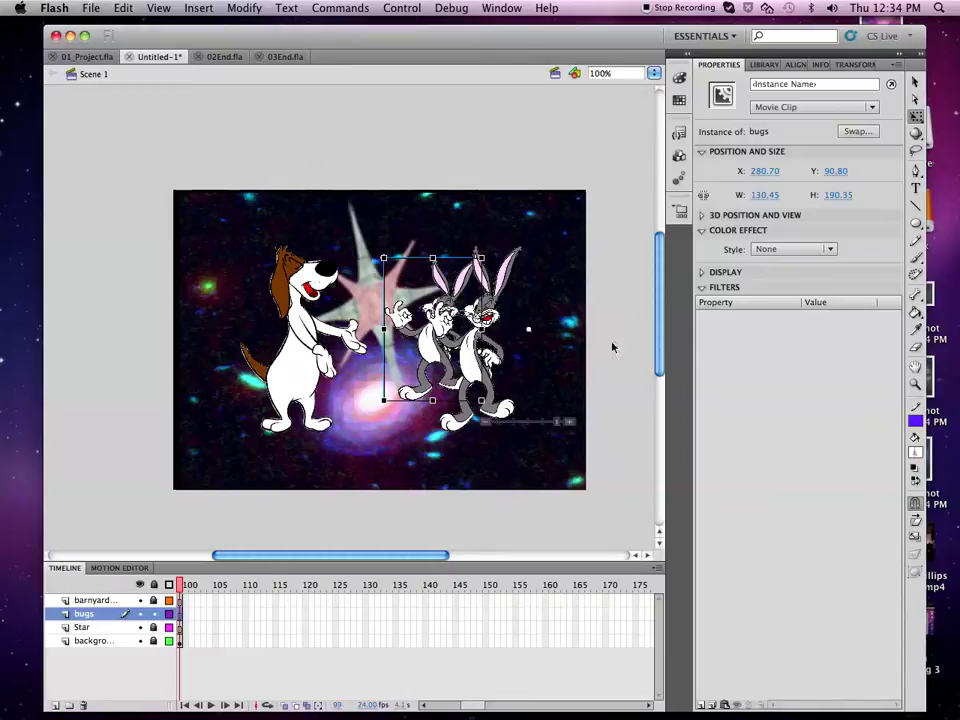
click(701, 706)
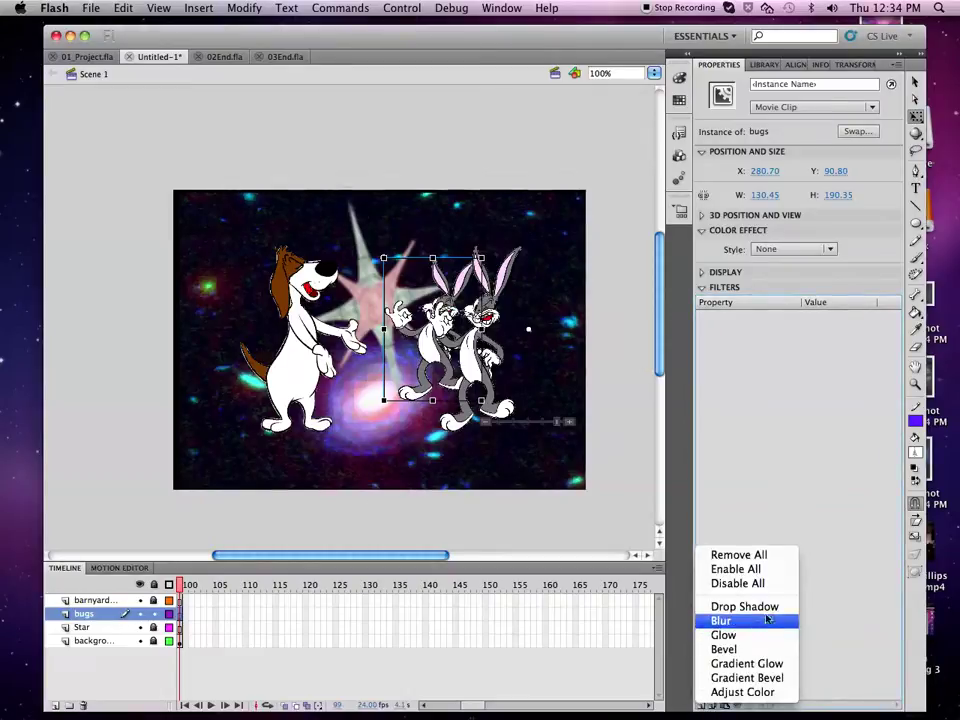
click(778, 664)
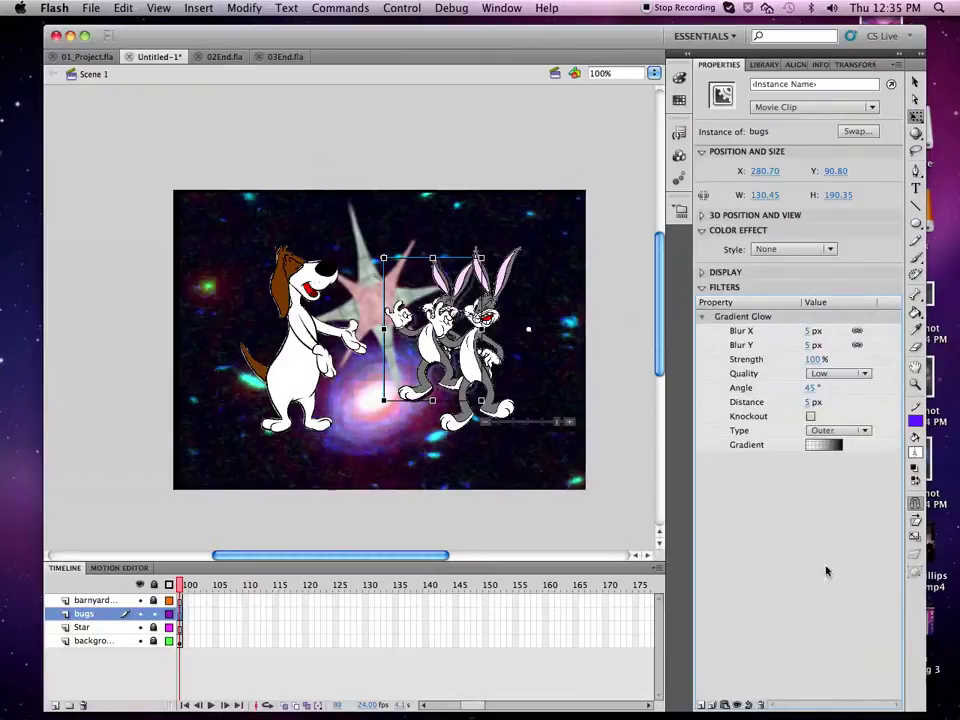
Step: Try the Knockout option on the smaller rabbit's Gradient Glow, turn it off again, and check the available glow types
click(811, 416)
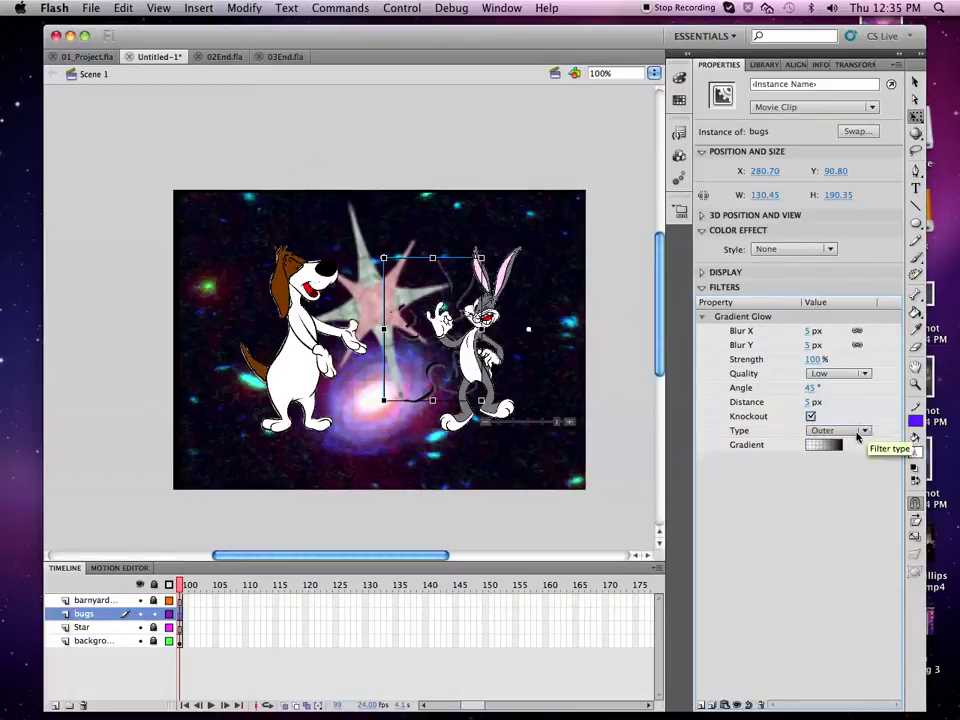
click(811, 416)
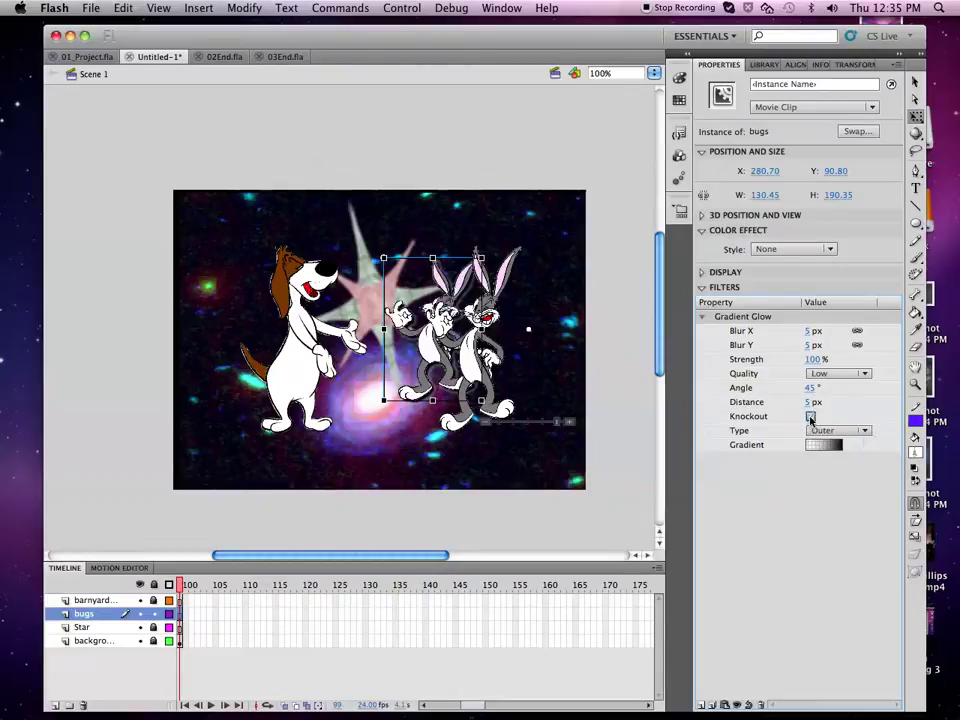
click(866, 431)
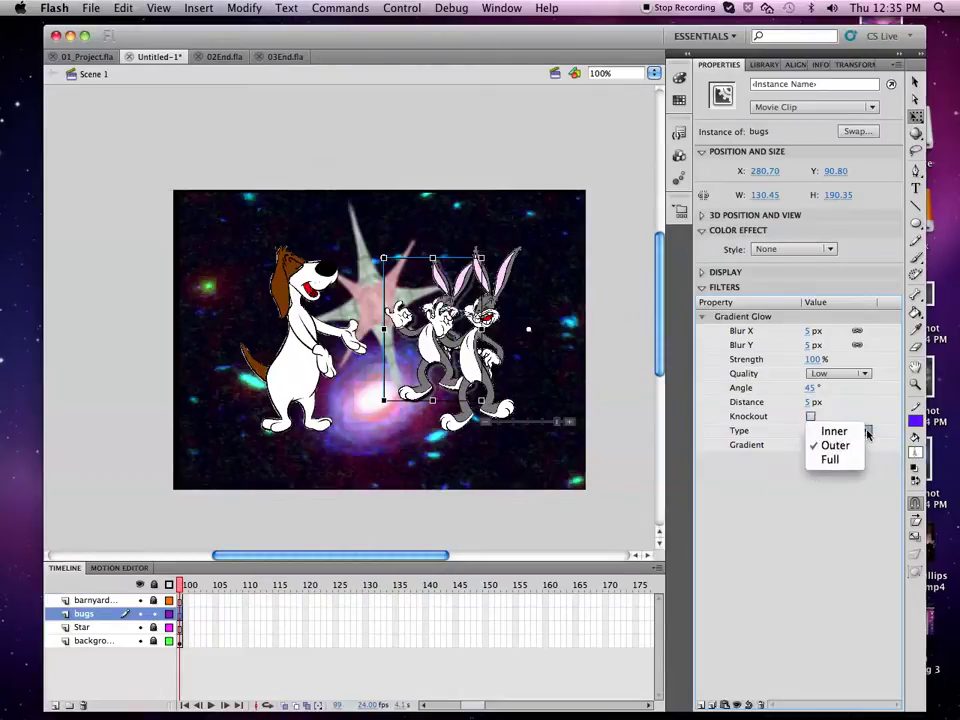
click(866, 432)
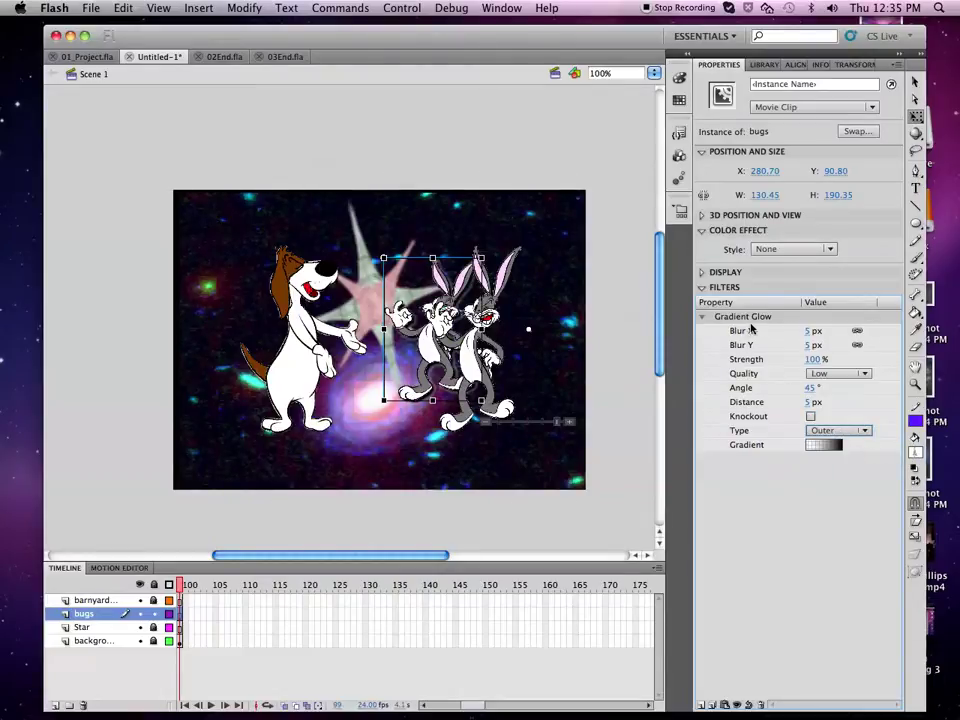
click(820, 446)
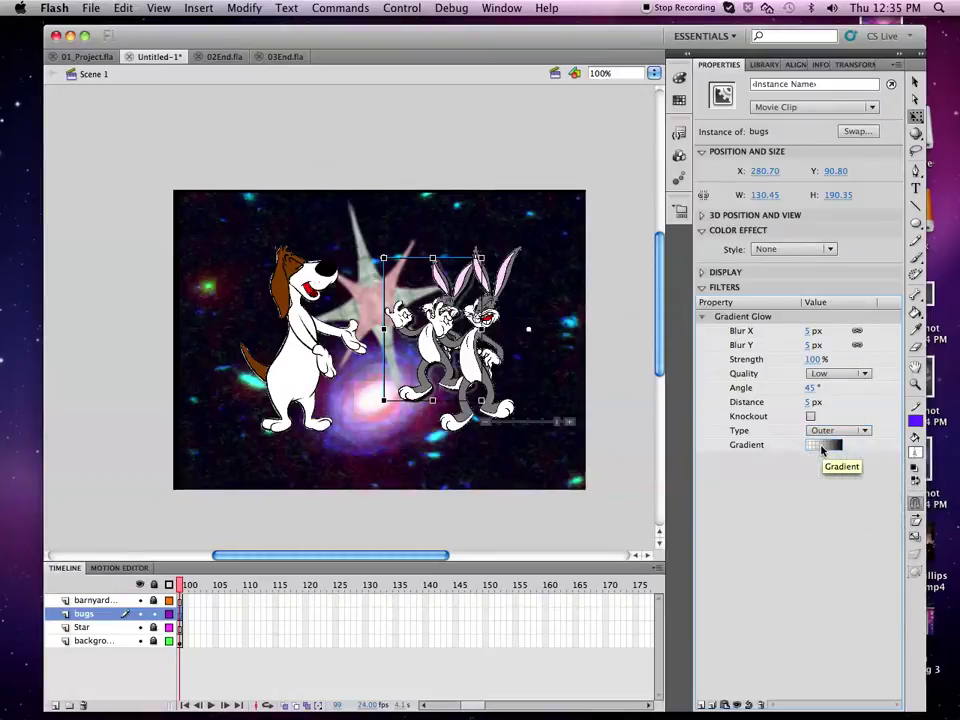
click(822, 448)
click(822, 448)
click(823, 448)
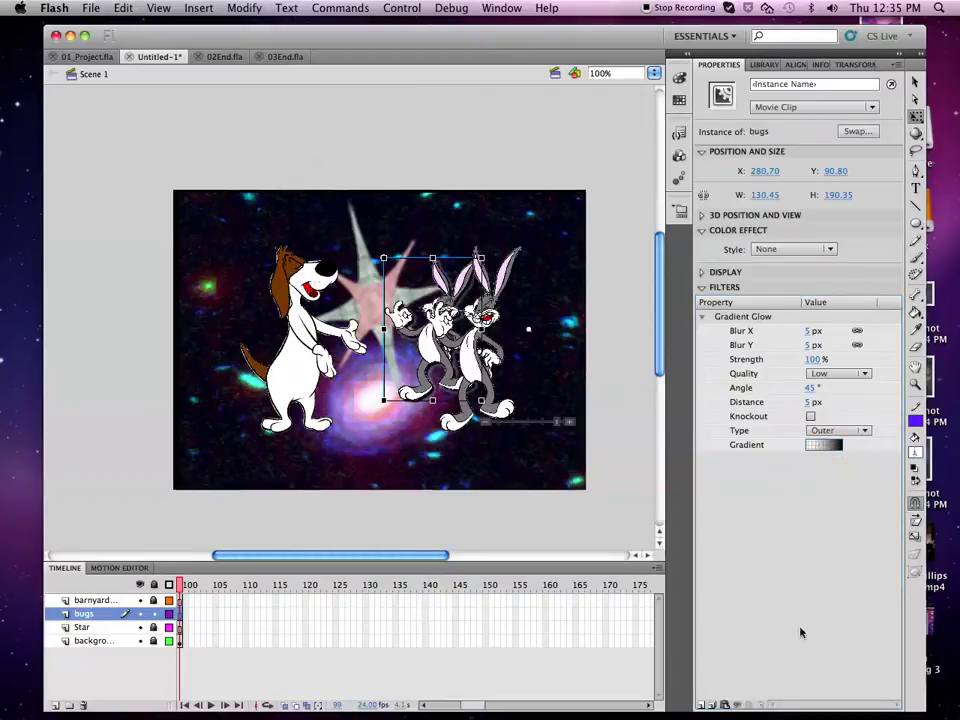
Step: Add a Glow filter to the smaller rabbit alongside its Gradient Glow and set the glow color to yellow
click(708, 705)
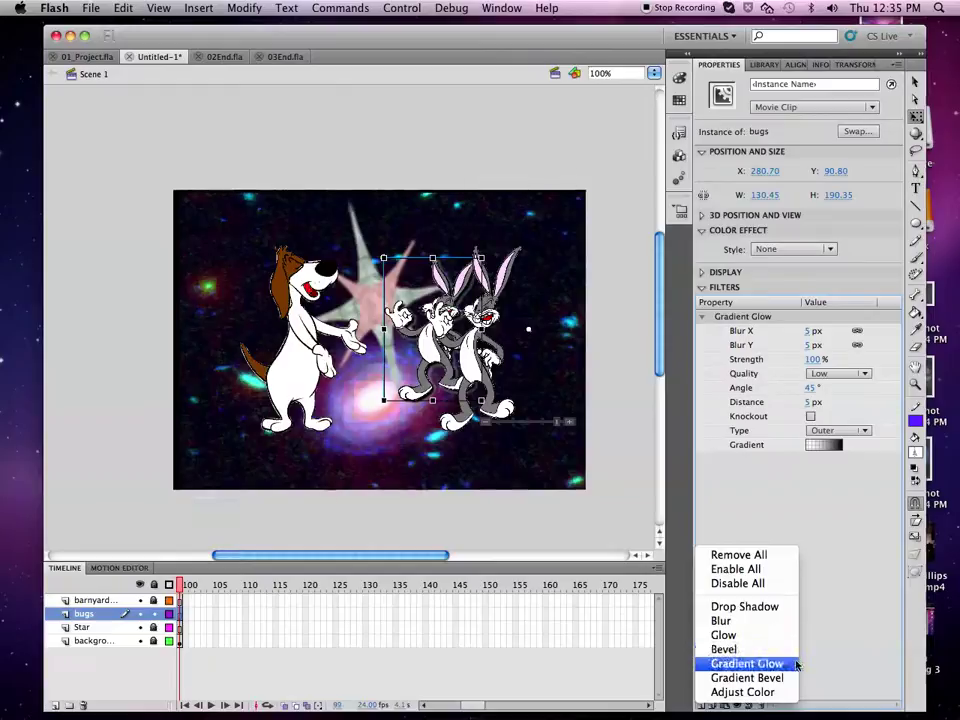
click(790, 636)
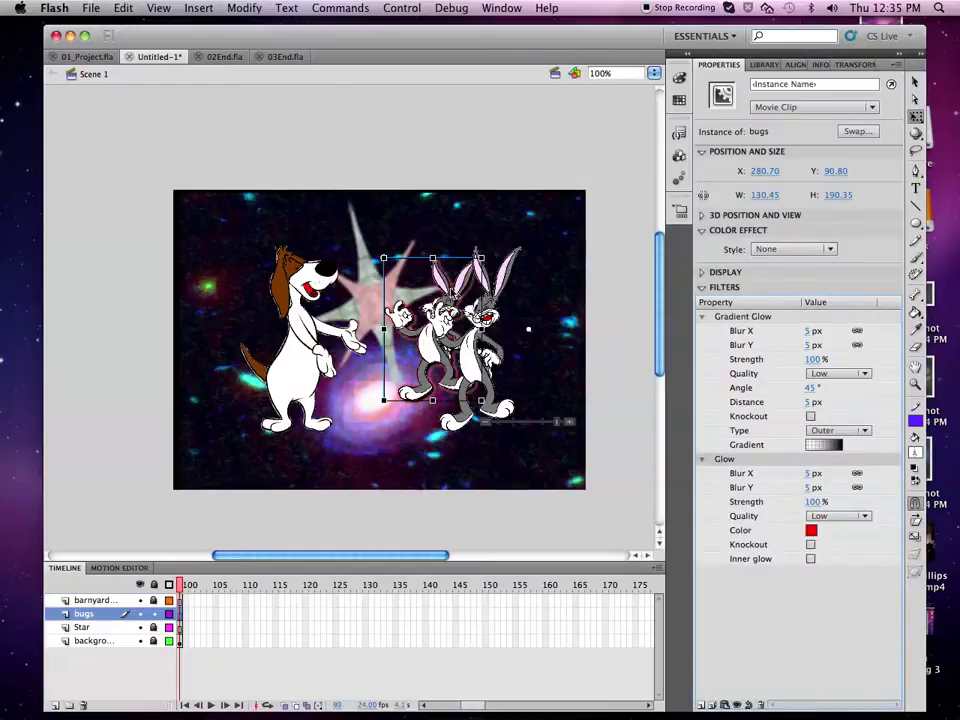
click(811, 530)
click(954, 619)
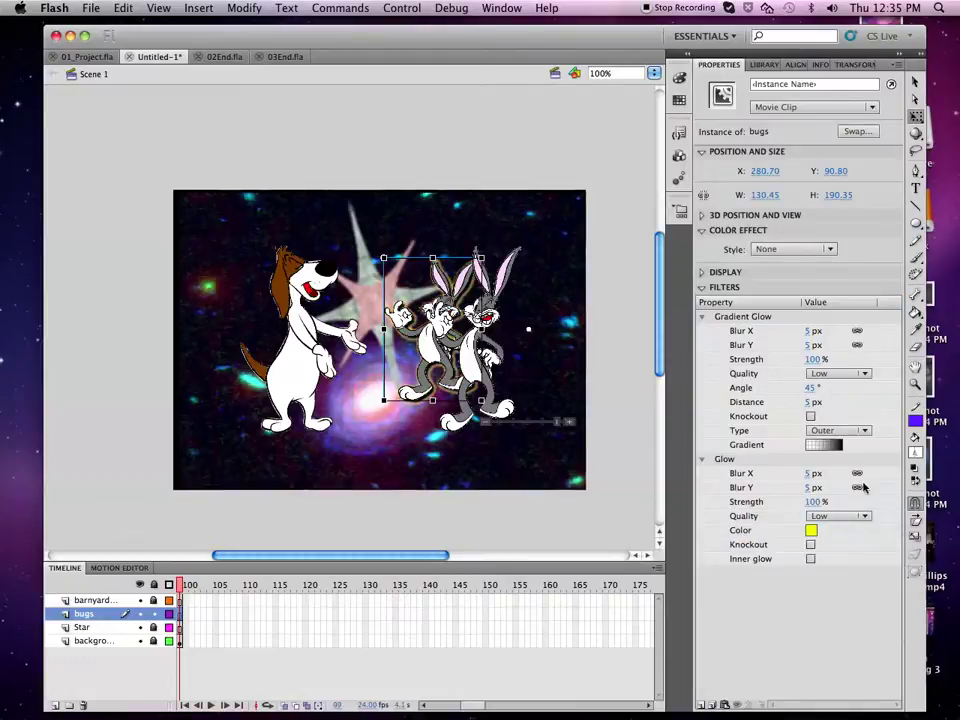
Step: Darken the smaller rabbit with a Brightness color effect of -42%, move it up about 24 px and slightly right, and deselect it
click(831, 253)
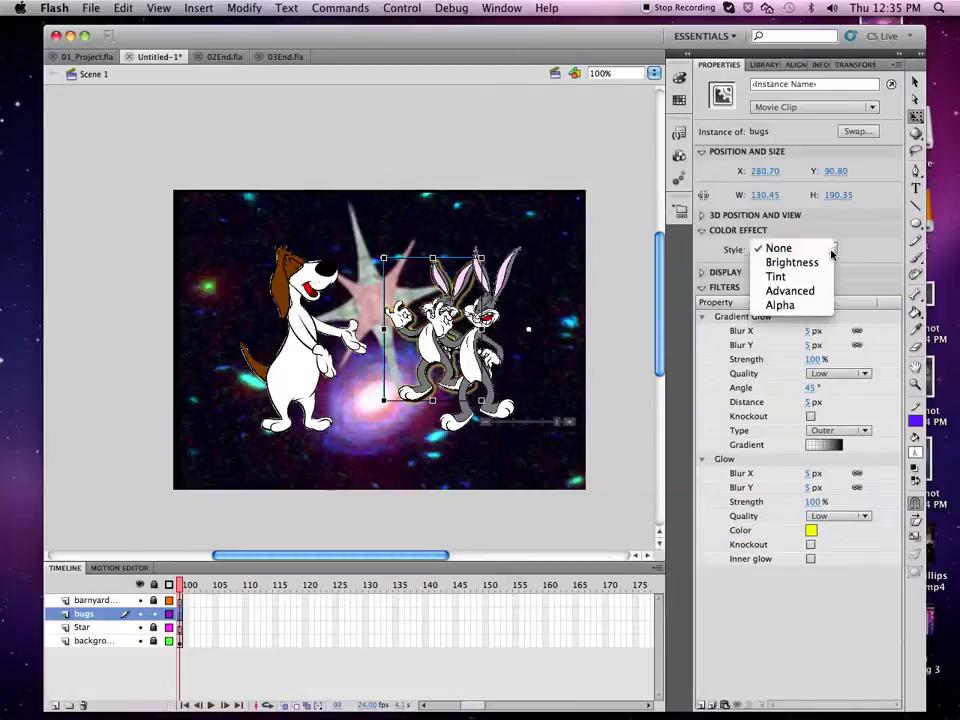
click(823, 266)
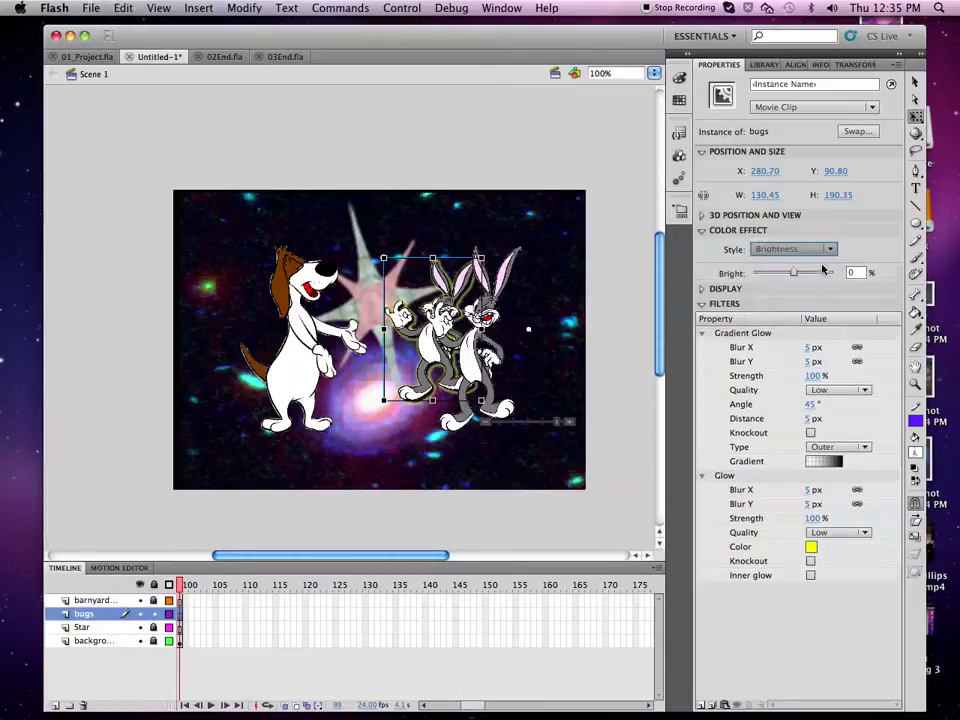
drag(812, 273, 778, 279)
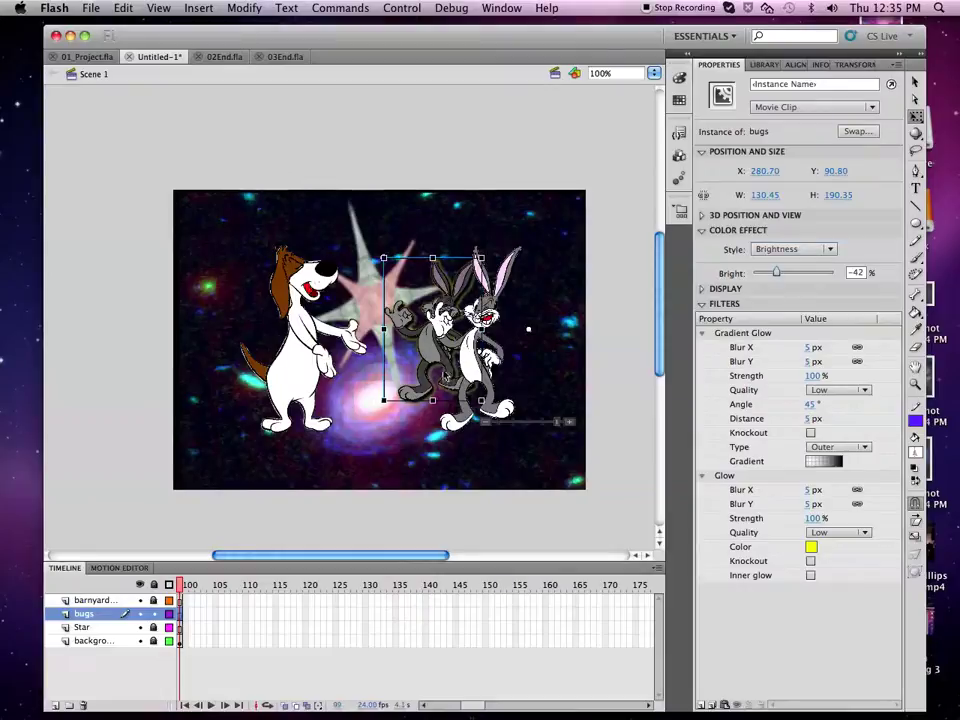
key(super+shift+a)
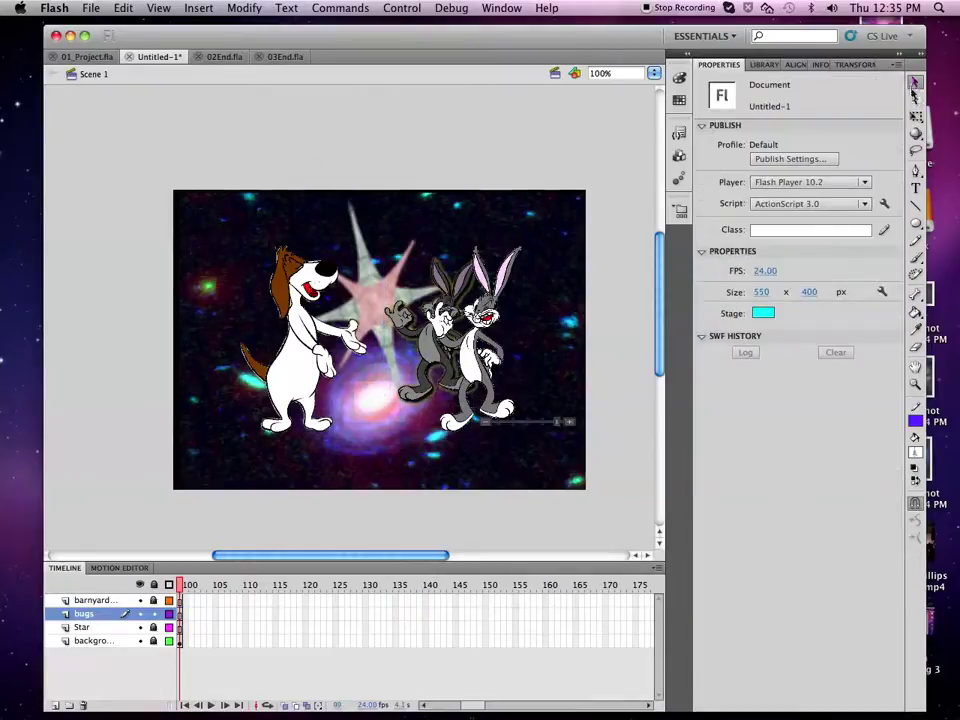
click(440, 335)
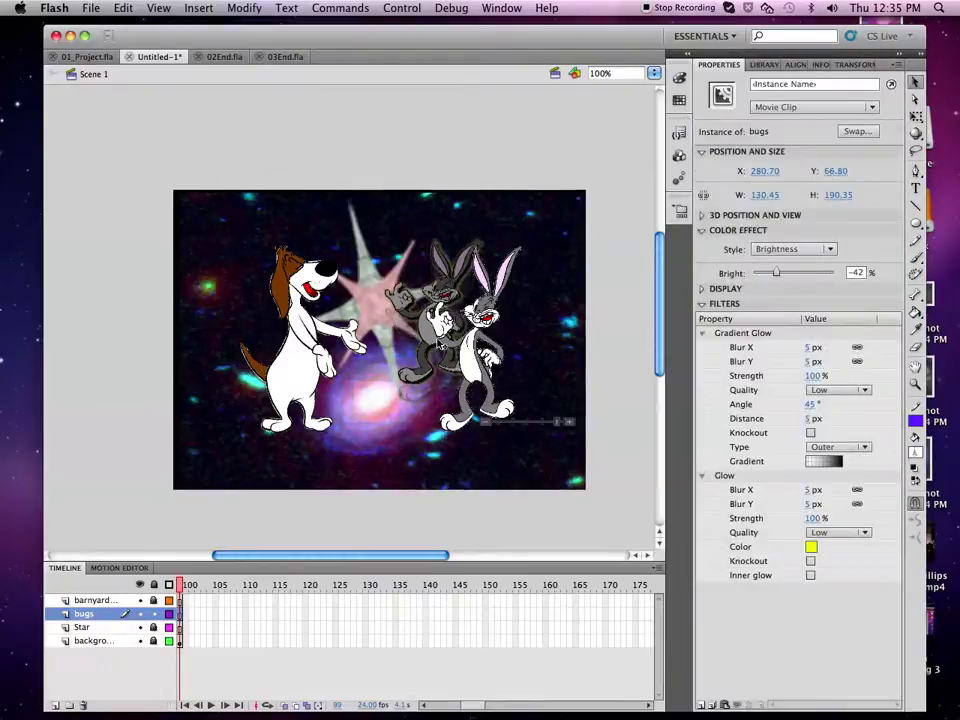
key(super+shift+a)
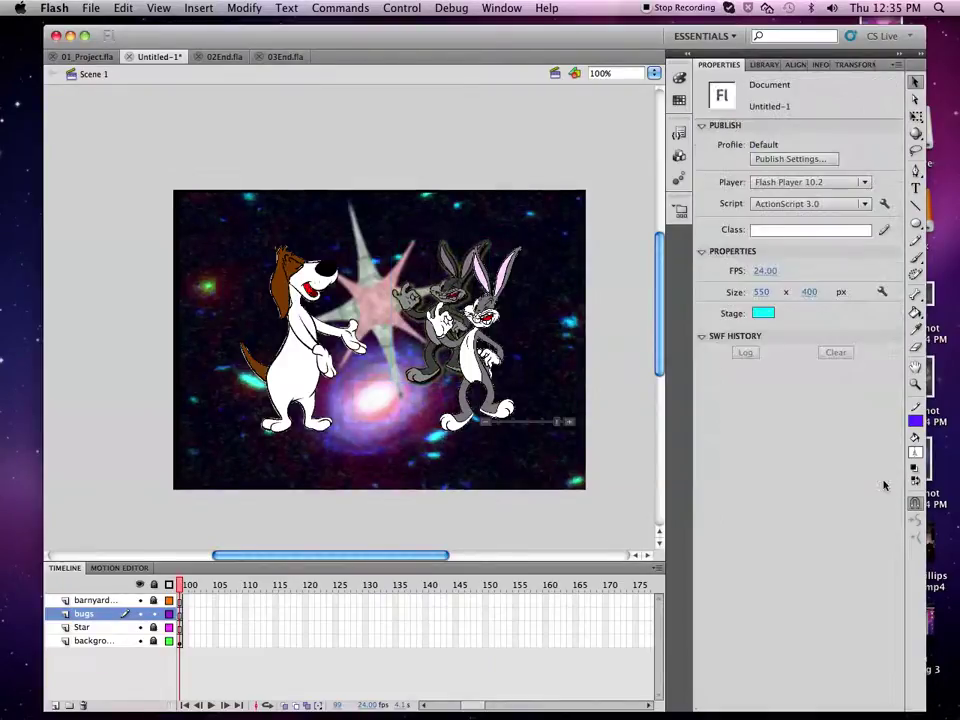